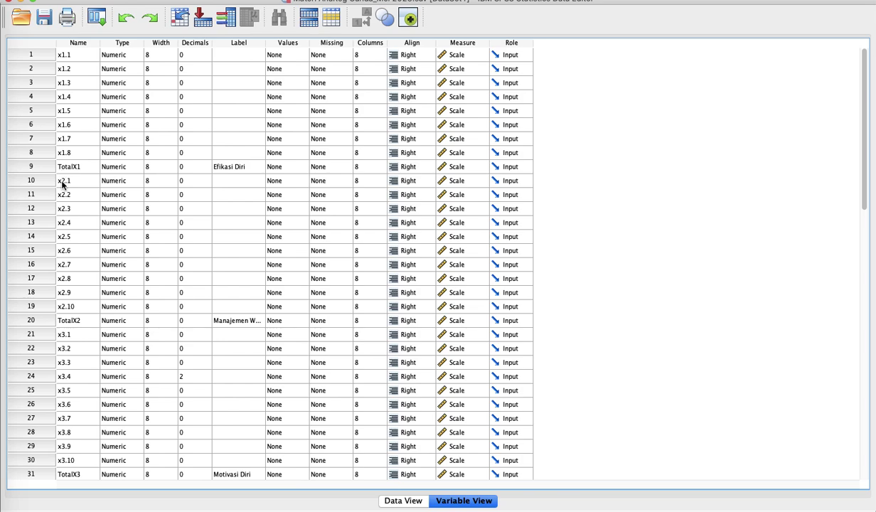
Review the variable list from x1.1 through TotalY, including the item names and the labels of the total scores
scroll(78, 320, down, 4)
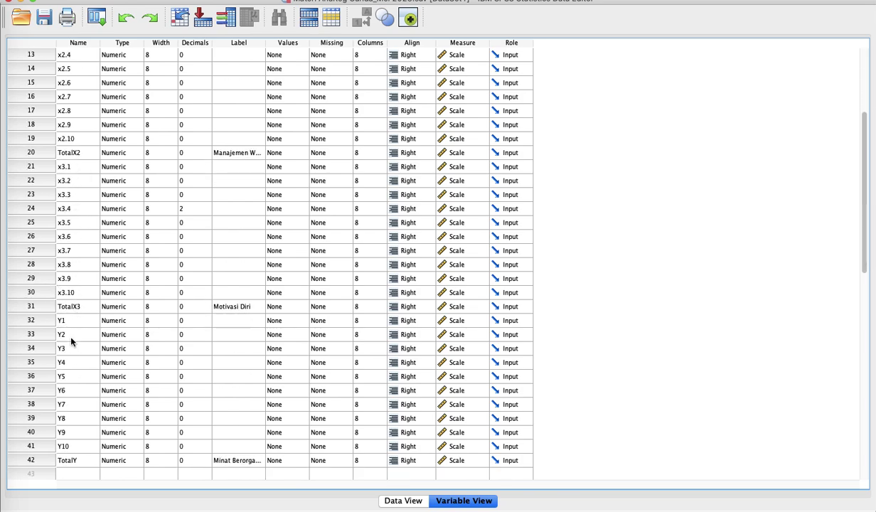
scroll(94, 199, up, 4)
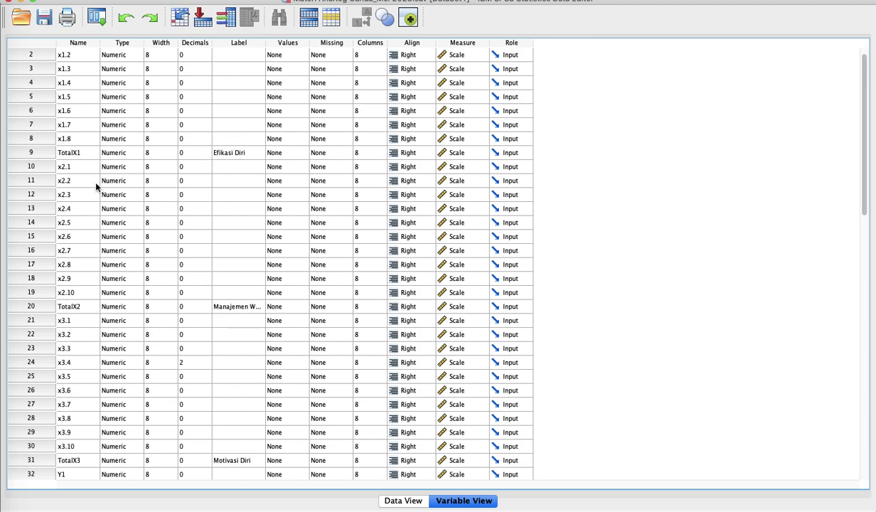
scroll(91, 279, down, 5)
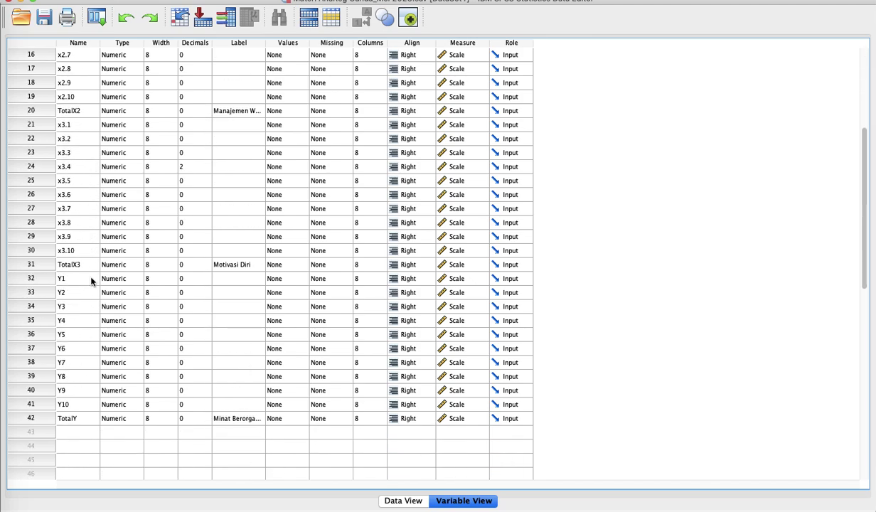
scroll(82, 432, up, 5)
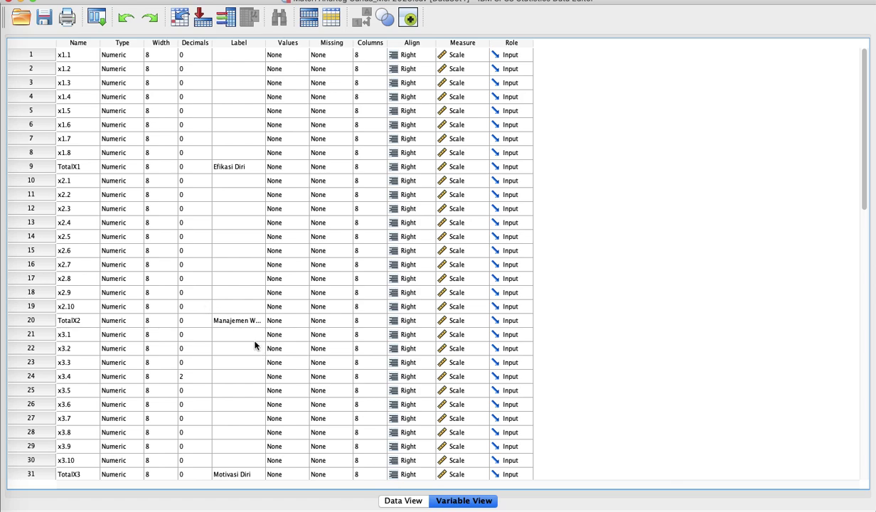
scroll(254, 345, down, 6)
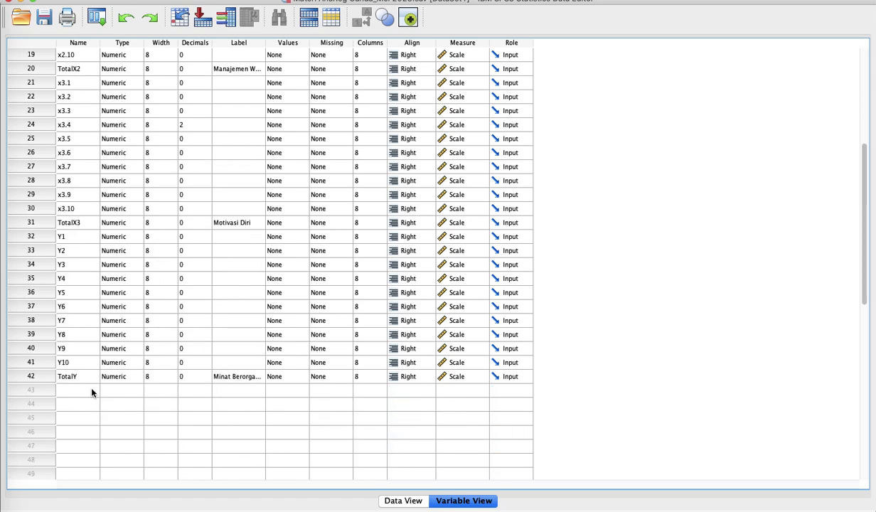
scroll(228, 389, up, 6)
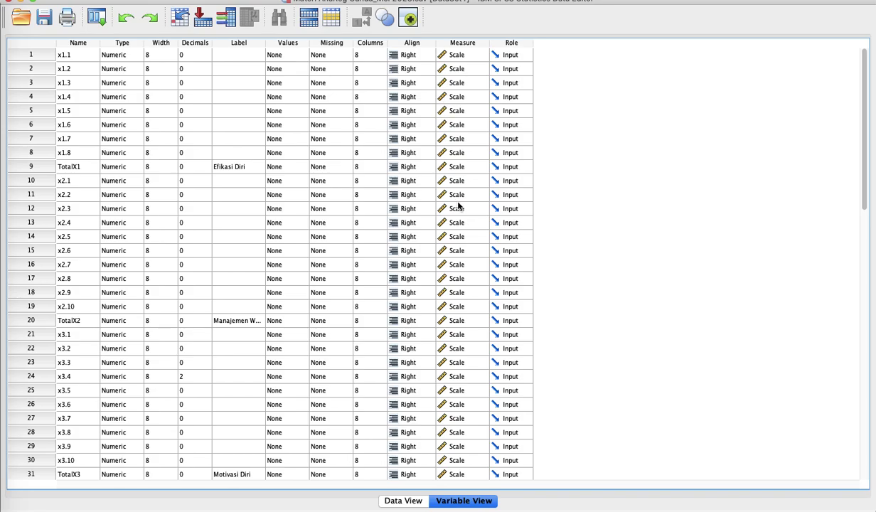
Switch to the Excel workbook and examine the respondent rows of the AnaRegGnada sheet from the header down to the last record
key(ctrl+Up)
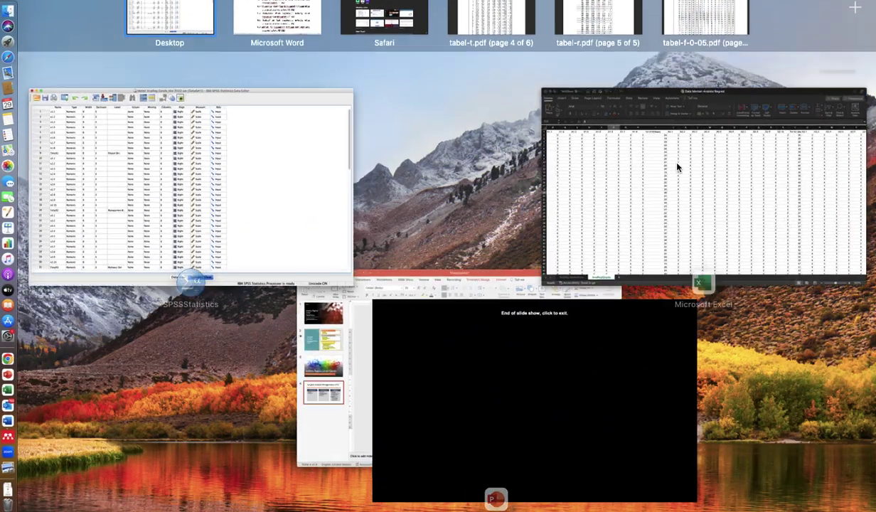
click(674, 166)
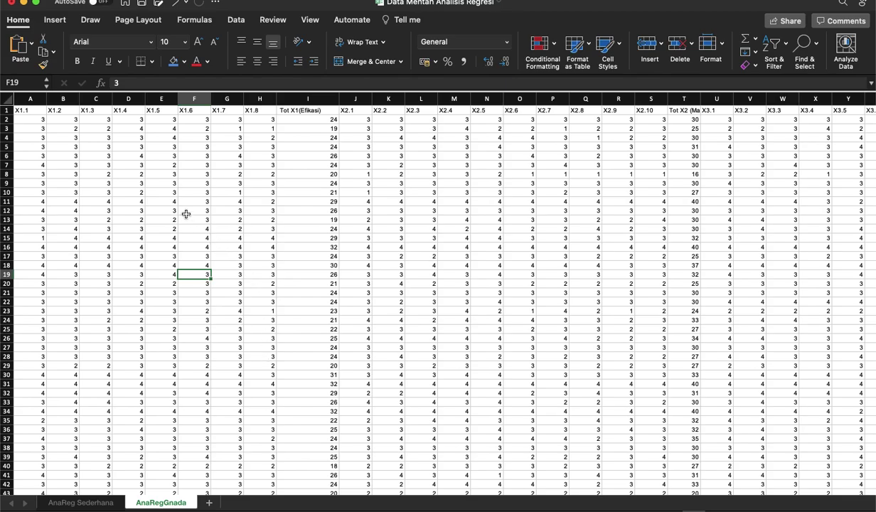
scroll(185, 214, down, 15)
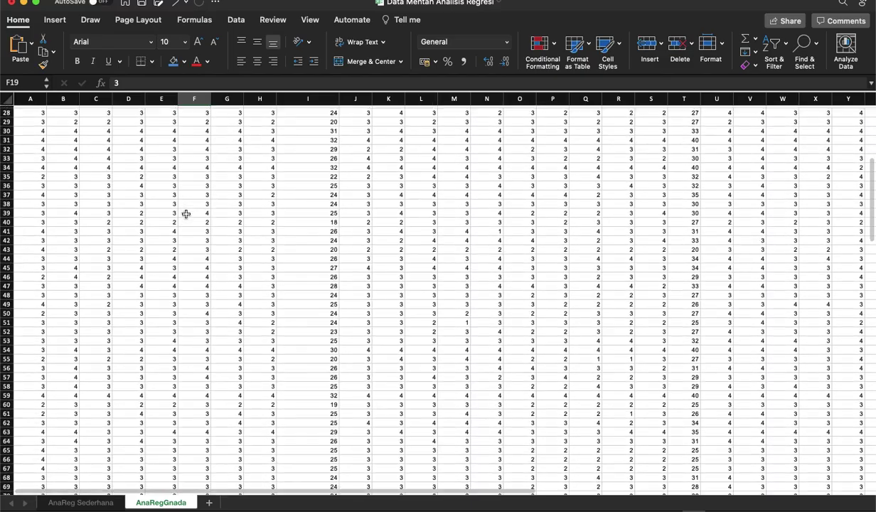
scroll(185, 214, down, 20)
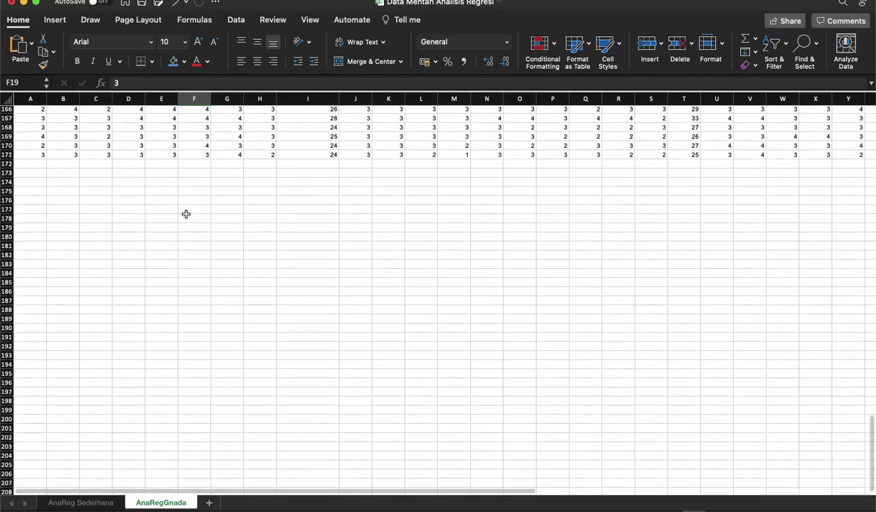
click(5, 165)
scroll(84, 206, up, 20)
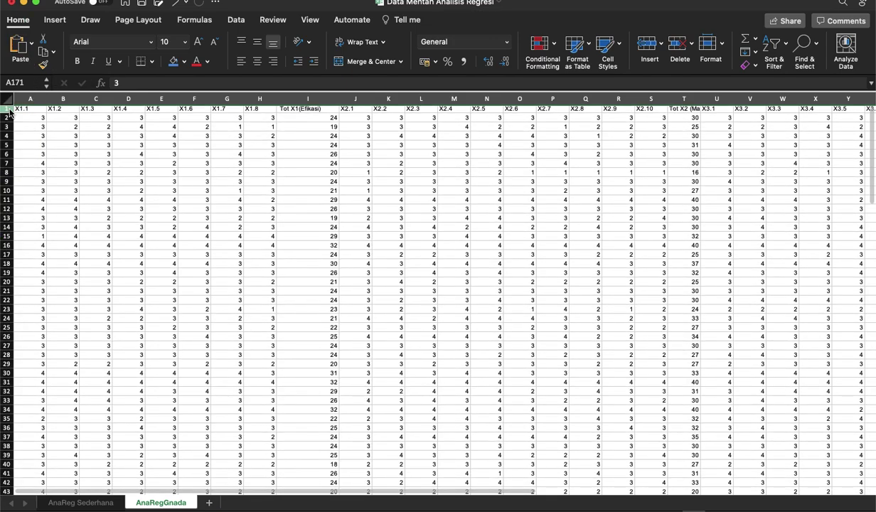
click(10, 111)
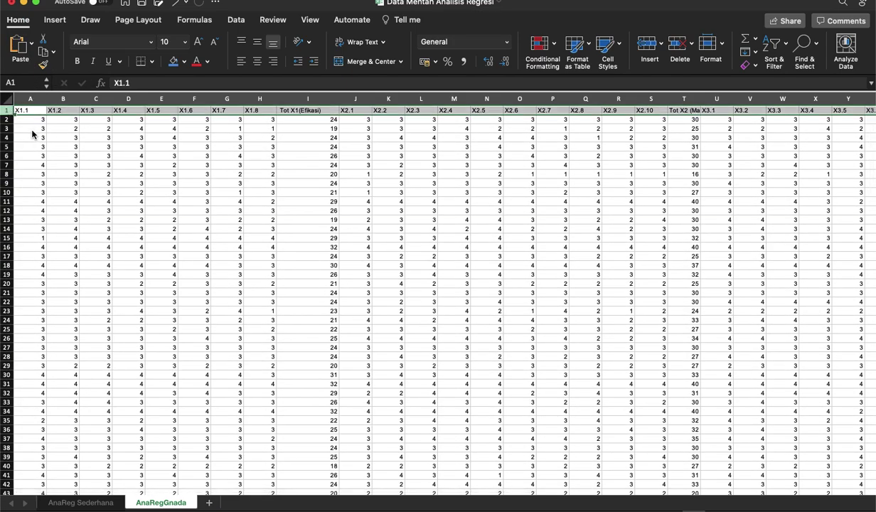
scroll(59, 189, down, 20)
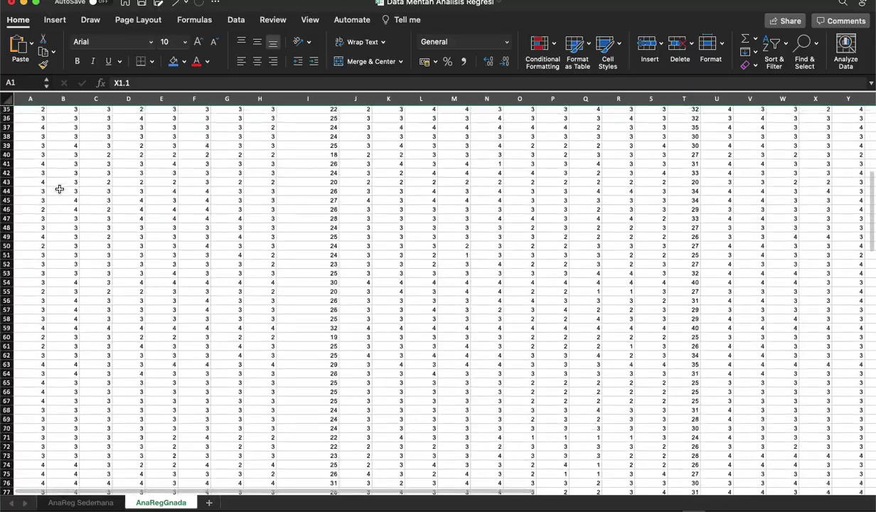
scroll(59, 189, down, 10)
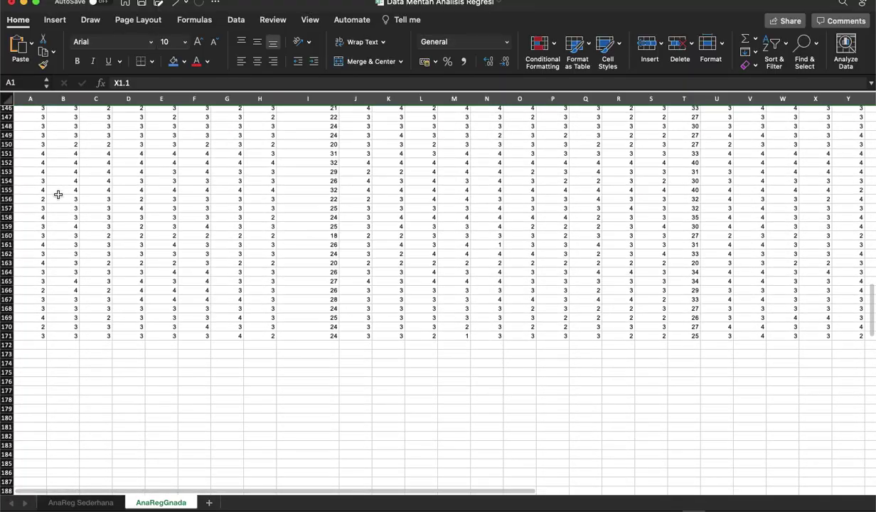
scroll(25, 345, up, 20)
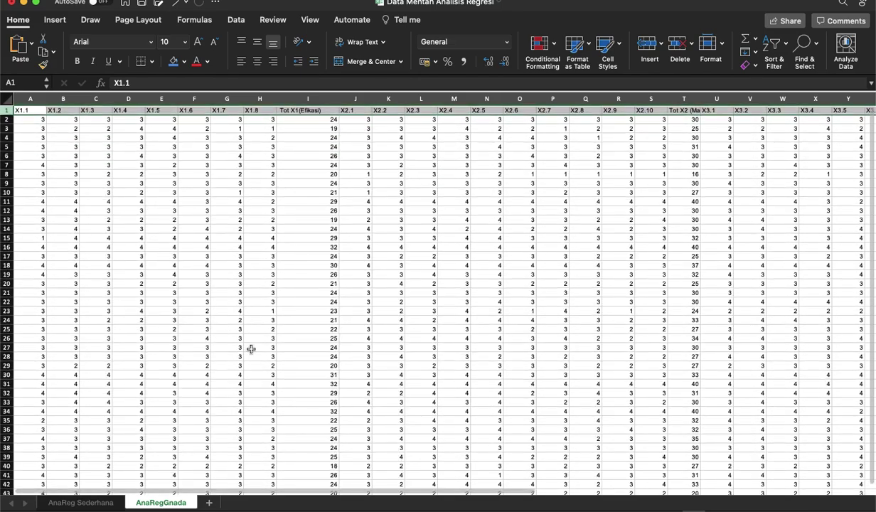
Examine the item and total columns of the AnaRegGnada sheet across X1, X2, X3 and Y
click(252, 346)
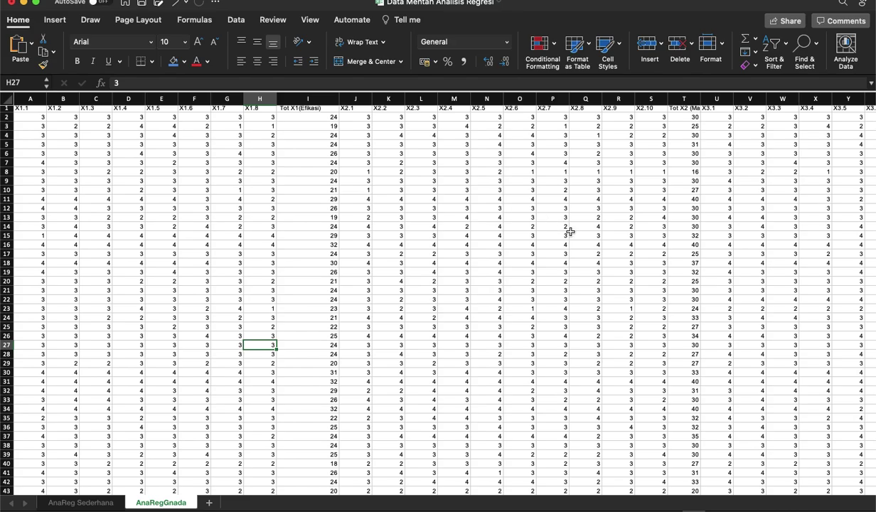
scroll(569, 231, right, 3)
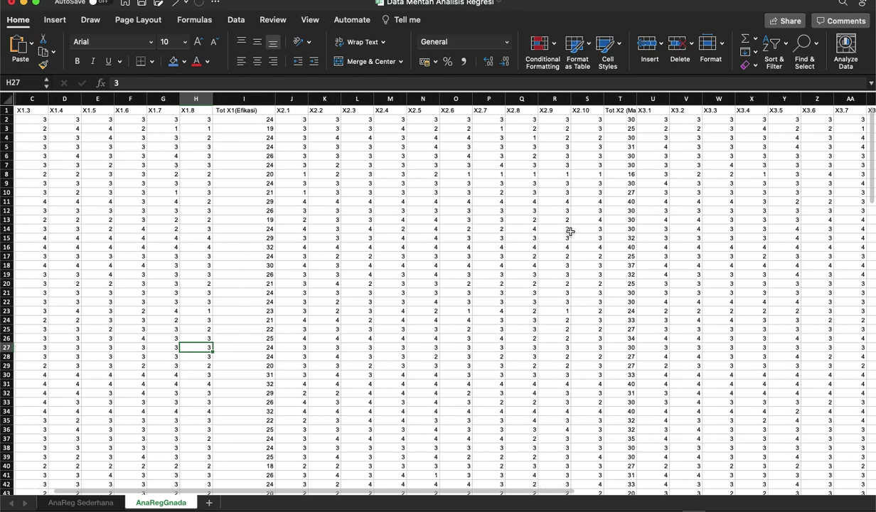
scroll(570, 231, down, 8)
scroll(571, 231, right, 5)
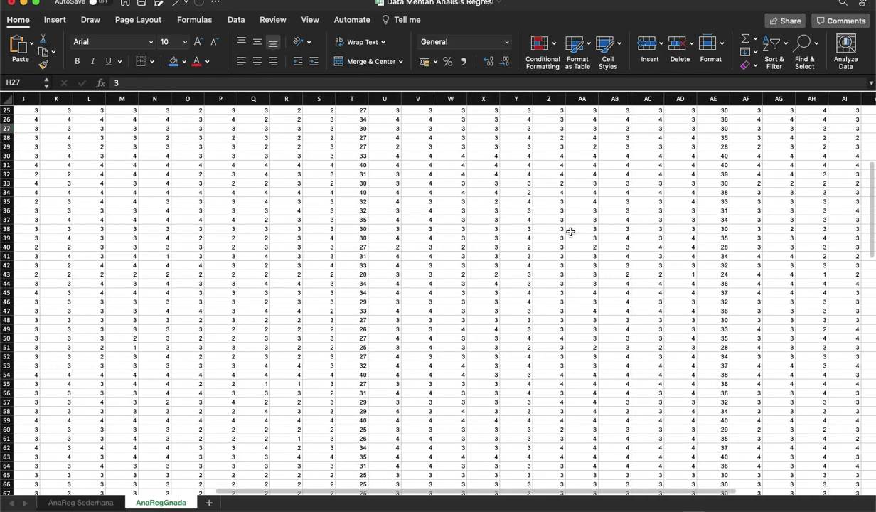
scroll(571, 231, up, 6)
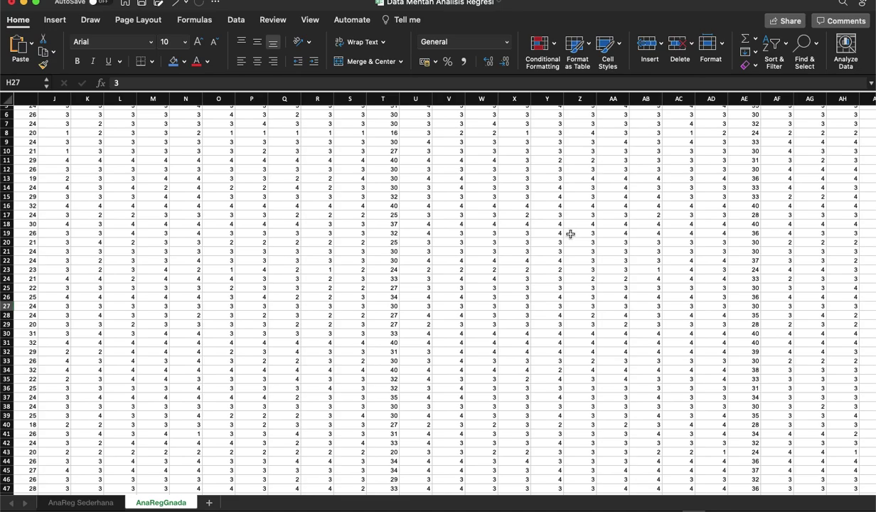
scroll(570, 234, up, 1)
scroll(570, 233, left, 2)
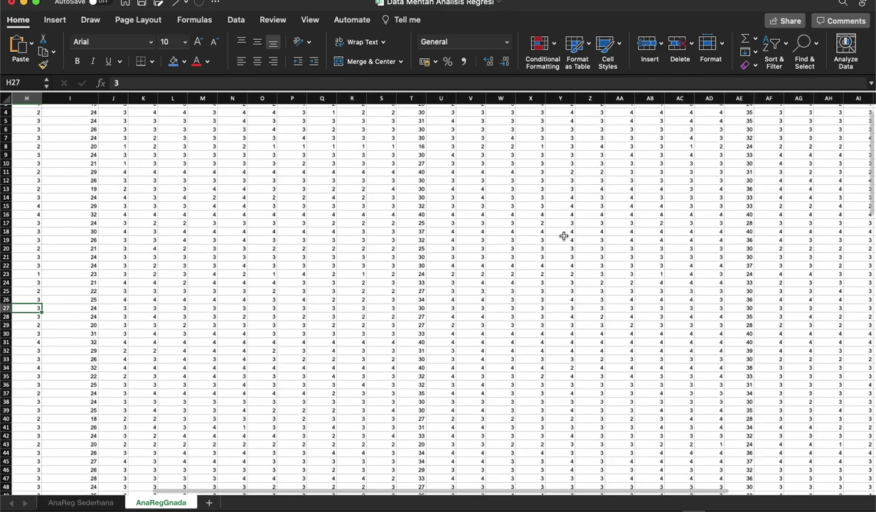
click(474, 242)
scroll(262, 226, up, 3)
scroll(262, 226, left, 1)
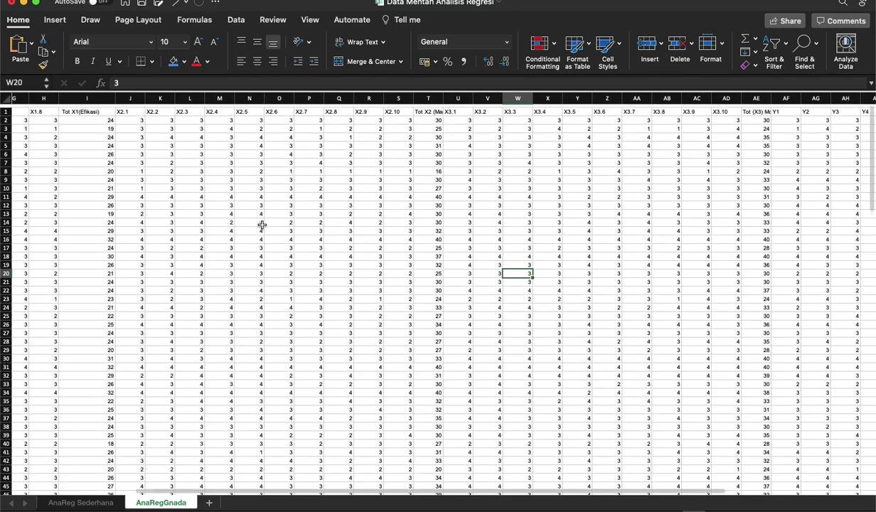
scroll(262, 225, down, 1)
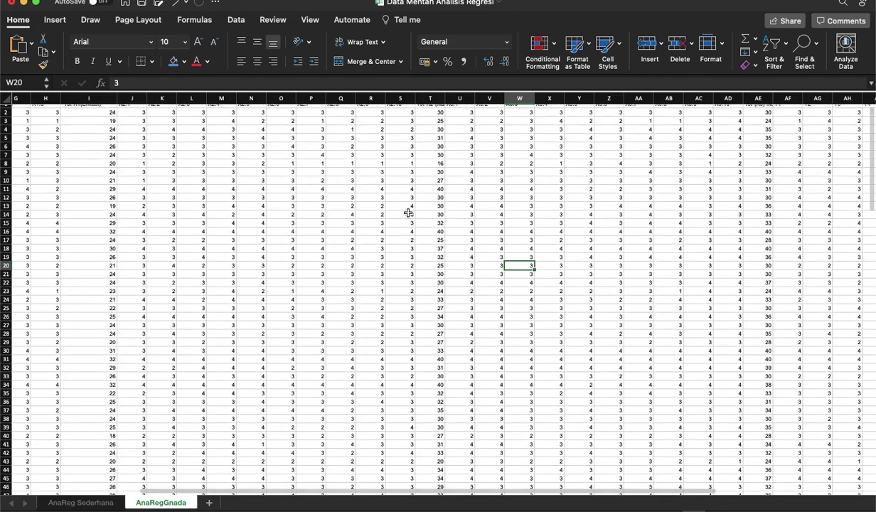
scroll(409, 214, up, 1)
scroll(409, 214, left, 3)
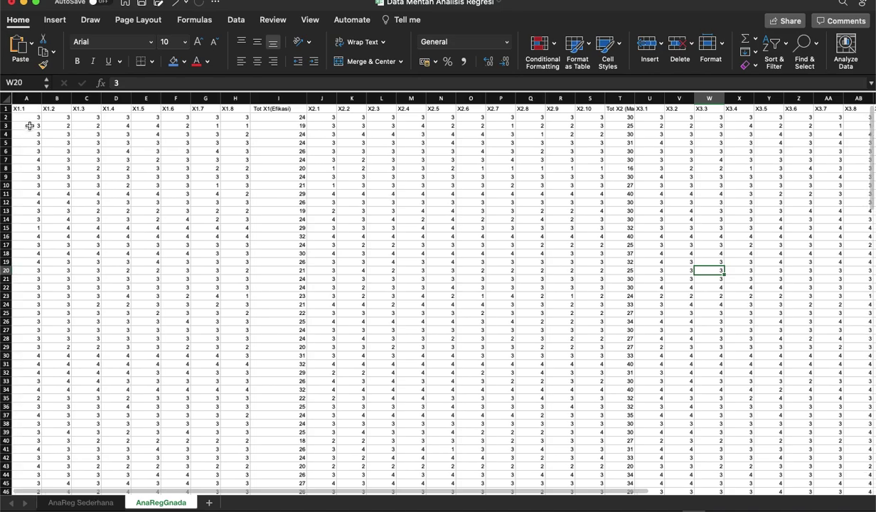
Copy all the response data below the header row of the AnaRegGnada sheet, starting from cell A2
scroll(30, 124, right, 1)
click(29, 121)
scroll(155, 184, left, 2)
drag(27, 121, 767, 442)
click(43, 52)
scroll(187, 186, up, 15)
Switch to SPSS, paste the copied responses into the data grid from case 1 of x1.1, and check the columns through TotalY
key(ctrl+Up)
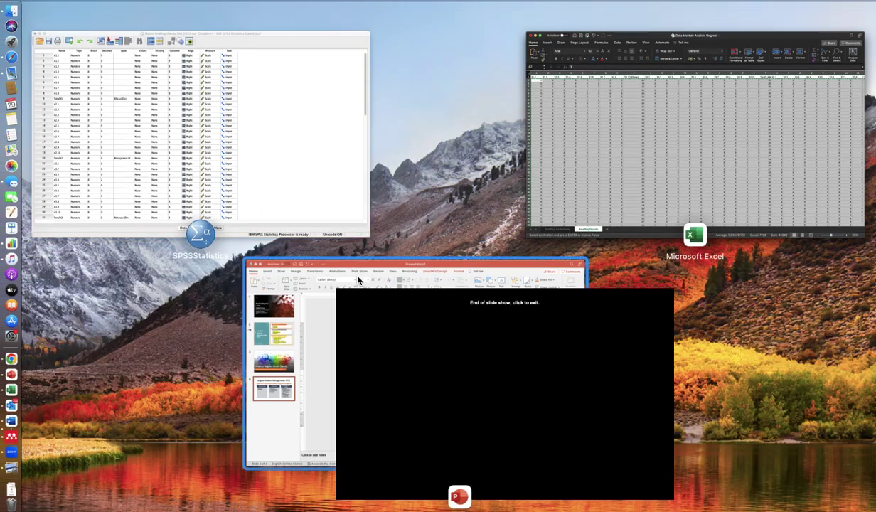
click(277, 194)
click(407, 500)
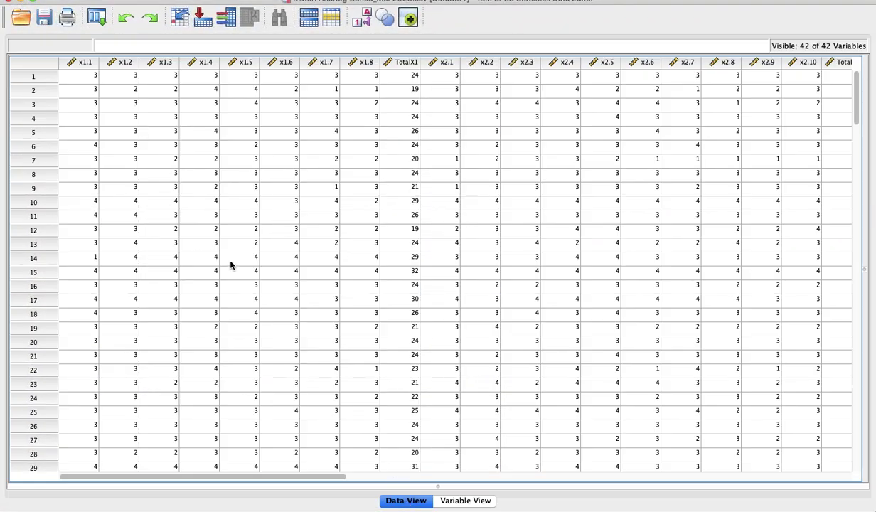
click(94, 78)
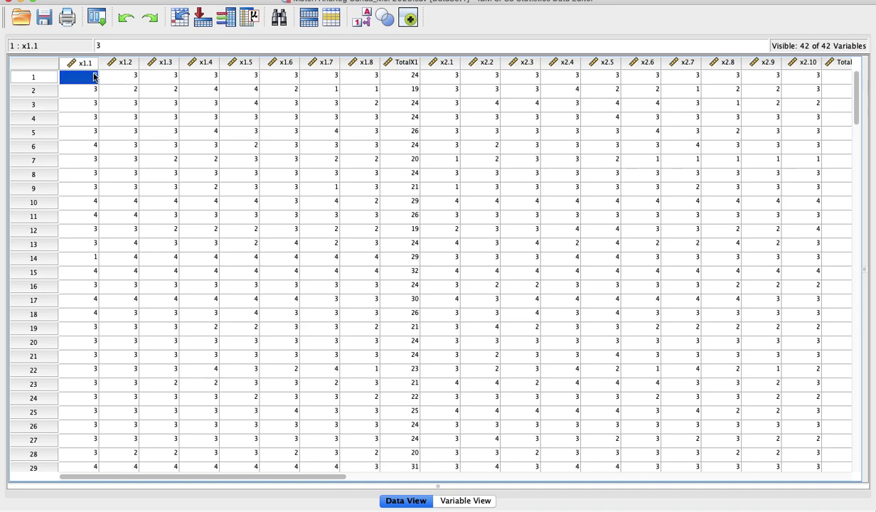
key(super+v)
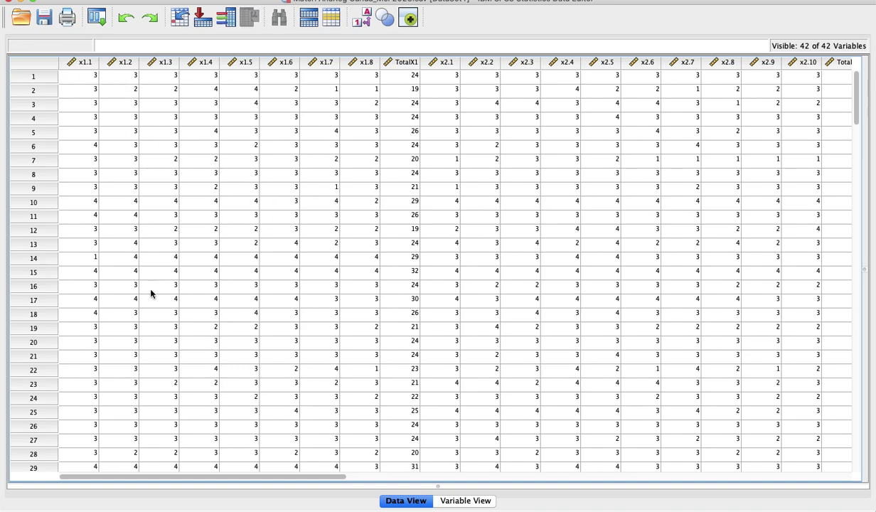
scroll(438, 227, right, 15)
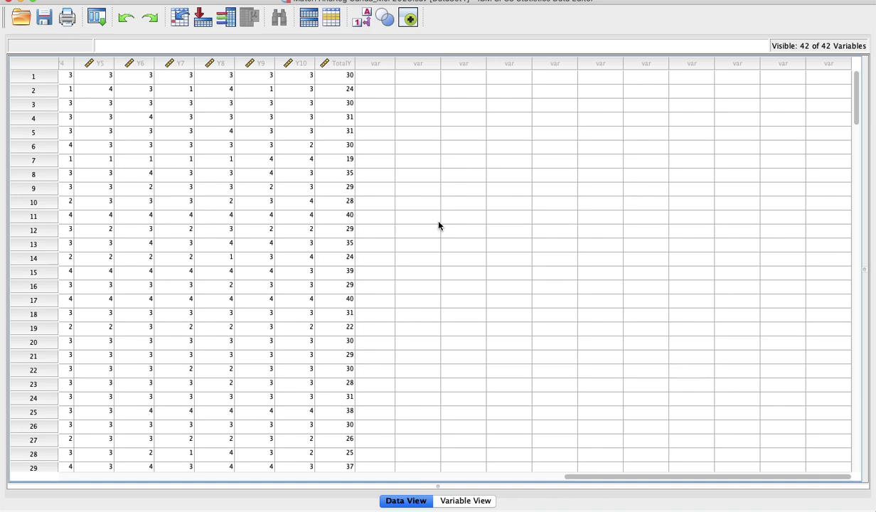
scroll(438, 226, left, 15)
scroll(438, 226, down, 1)
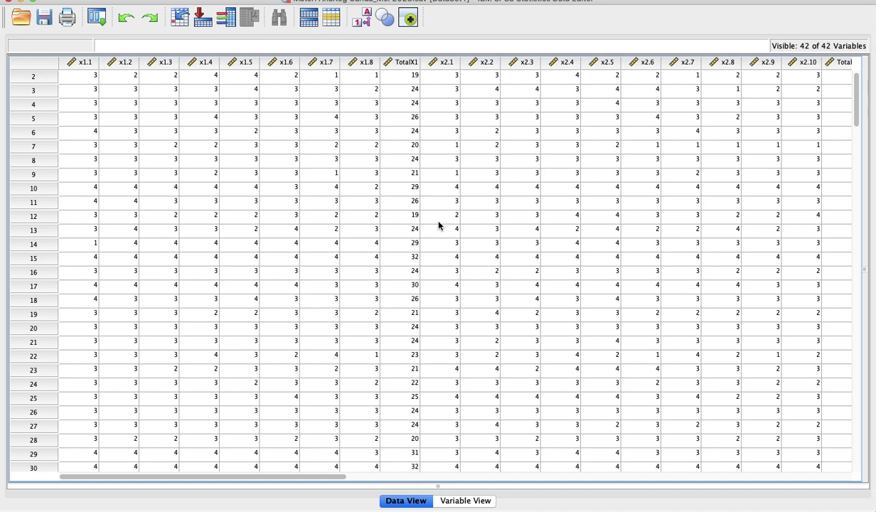
Set up a bivariate correlation with its settings reset, adding x1.1 through x1.8 and the Efikasi Diri total as variables
click(287, 0)
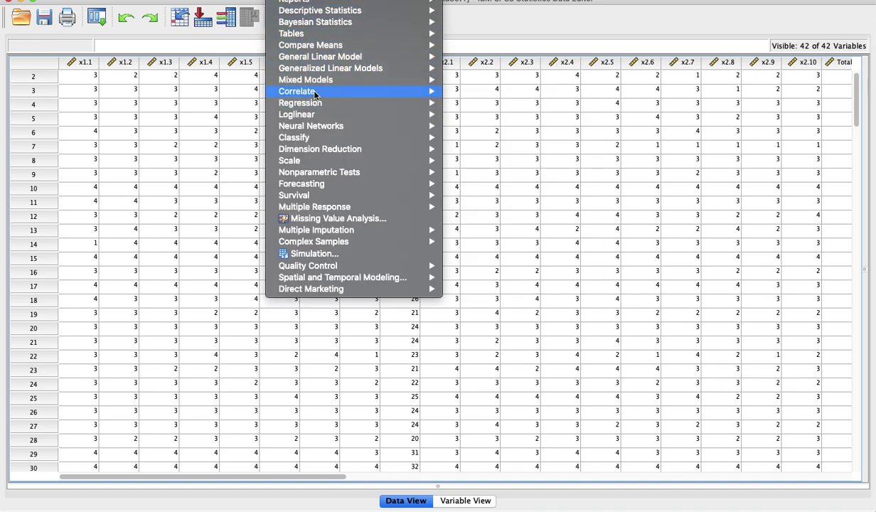
mouse_move(315, 95)
click(496, 91)
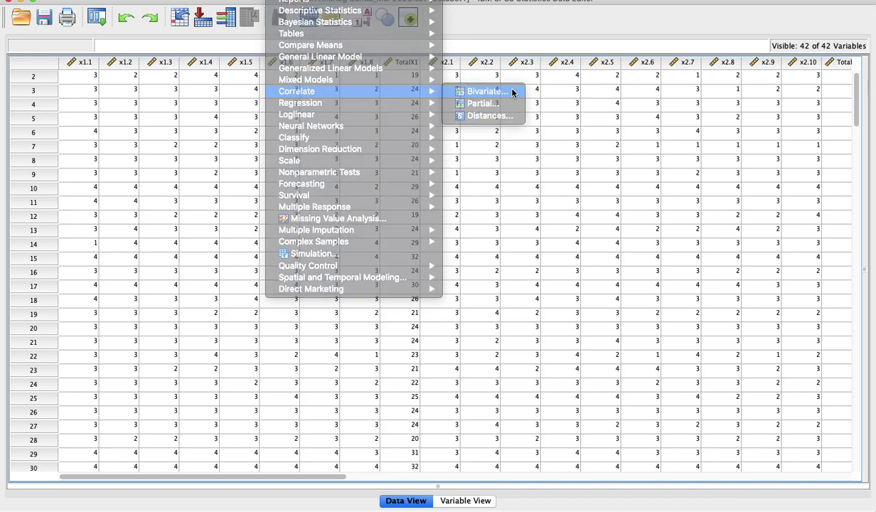
click(264, 319)
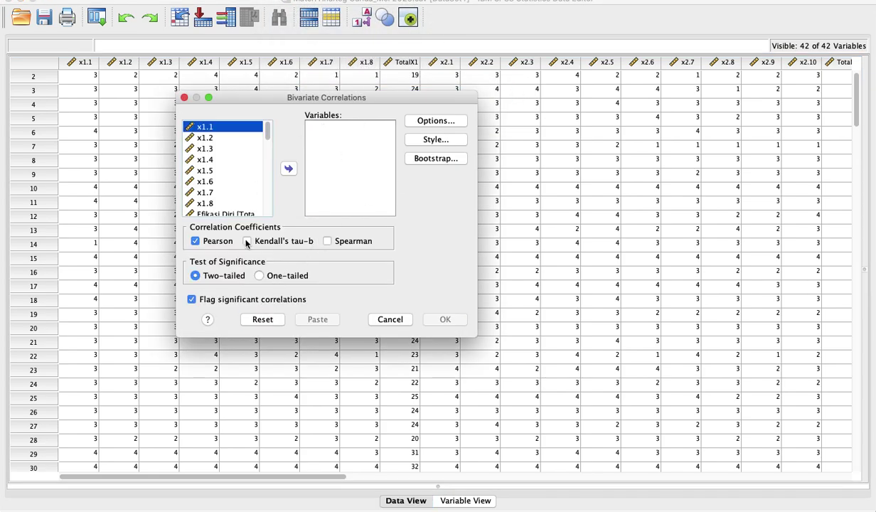
shift+click(238, 160)
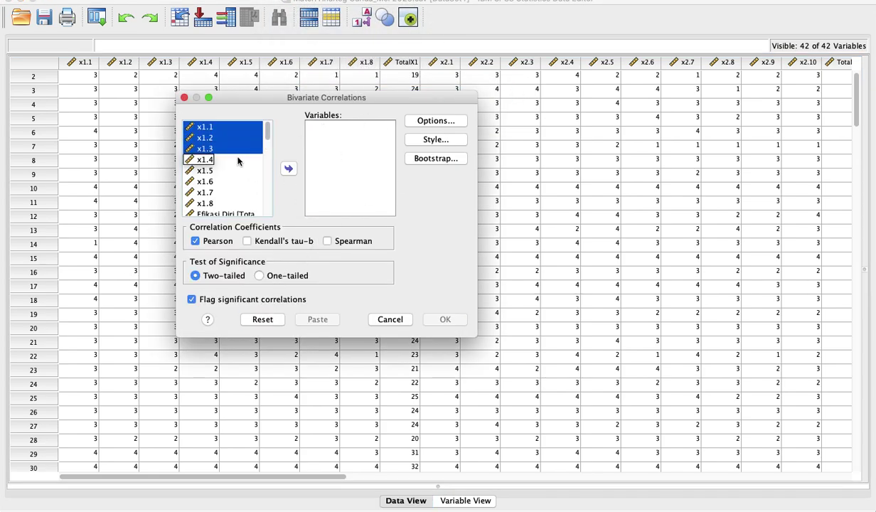
key(shift+Down)
key(shift+Down)
key(shift+Down)
key(shift+Down)
key(shift+Down)
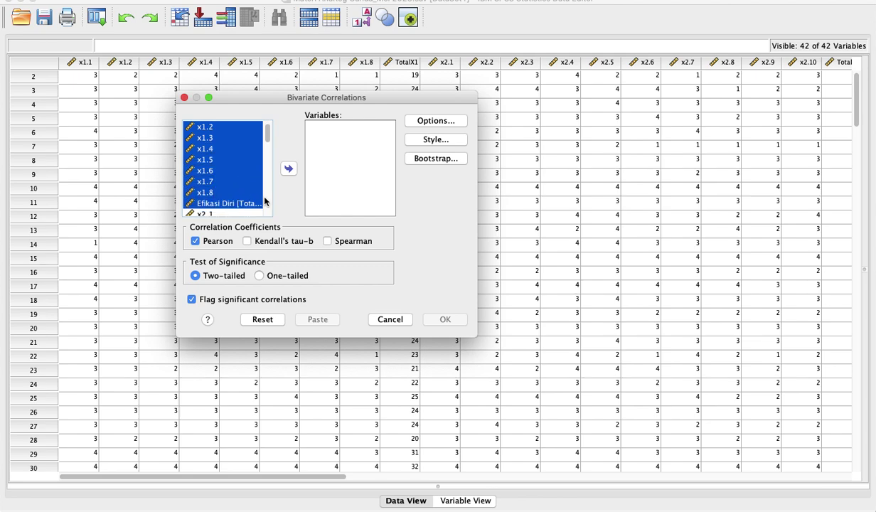
click(290, 171)
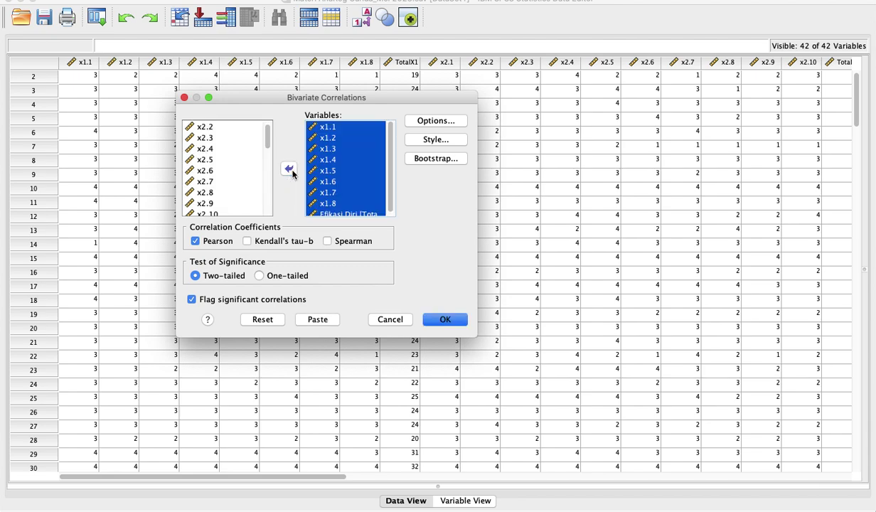
Run the prepared correlation of the X1 items with Efikasi Diri, and return to the data editor
click(445, 318)
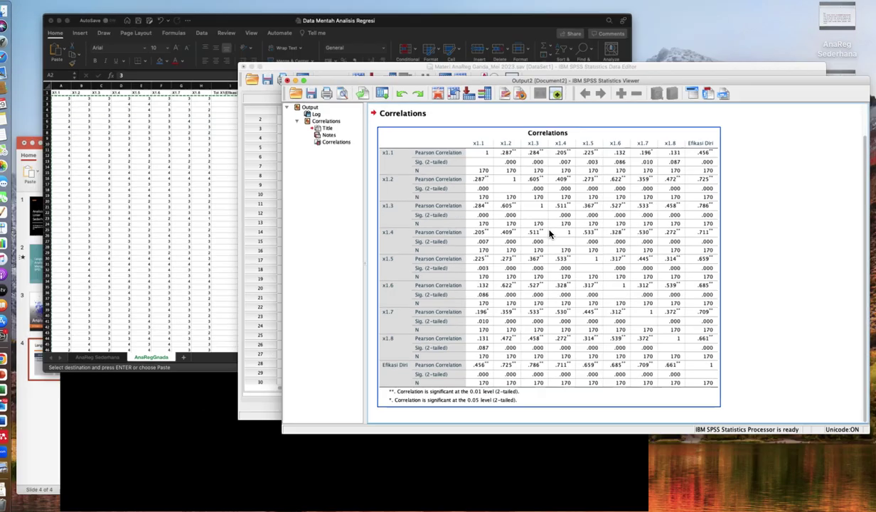
key(ctrl+Up)
click(519, 212)
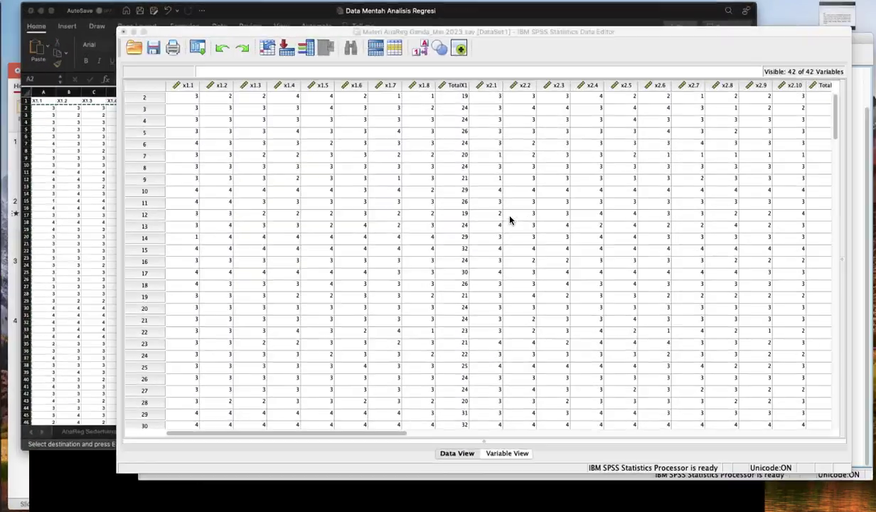
Run a bivariate correlation with its settings reset, using x2.1 through x2.10 and the Manajemen Waktu total as variables
click(284, 0)
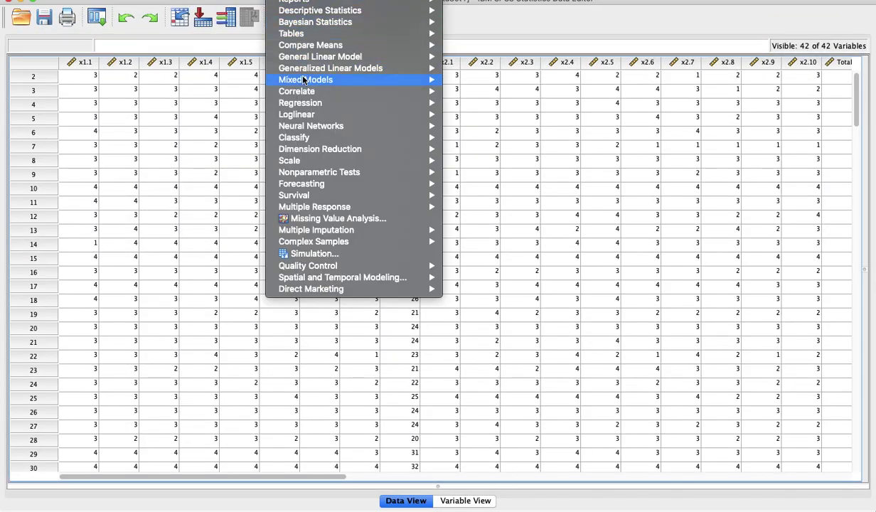
mouse_move(302, 94)
click(490, 91)
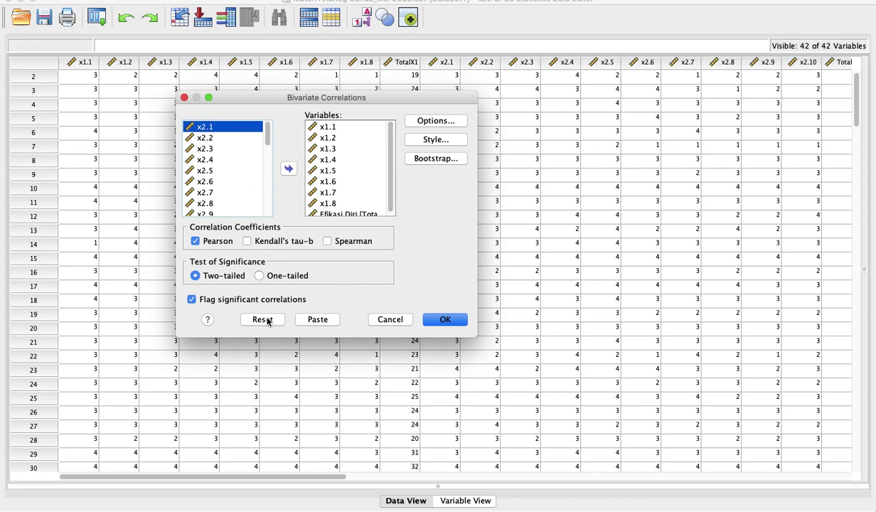
click(263, 319)
scroll(231, 171, up, 1)
click(228, 140)
key(shift+Down)
key(shift+Down)
key(shift+Down)
key(shift+Down)
key(shift+Down)
key(shift+Down)
key(shift+Down)
key(shift+Down)
key(shift+Down)
key(shift+Down)
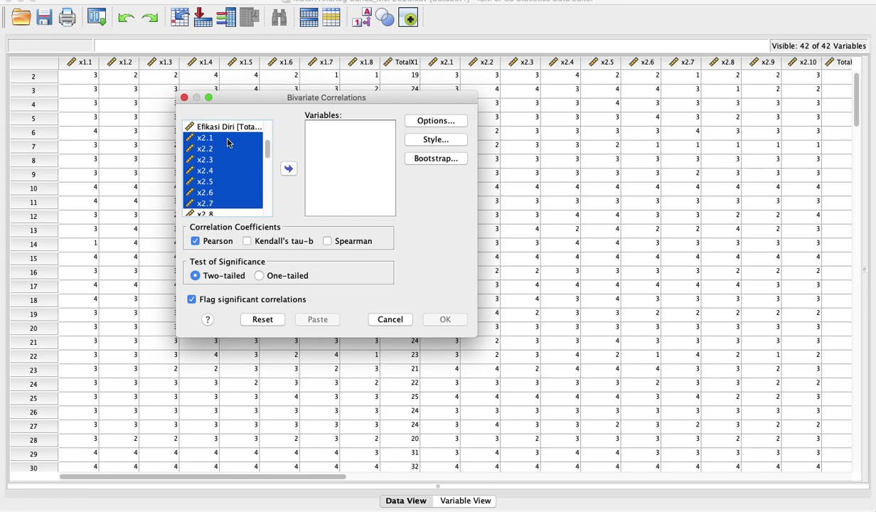
click(286, 169)
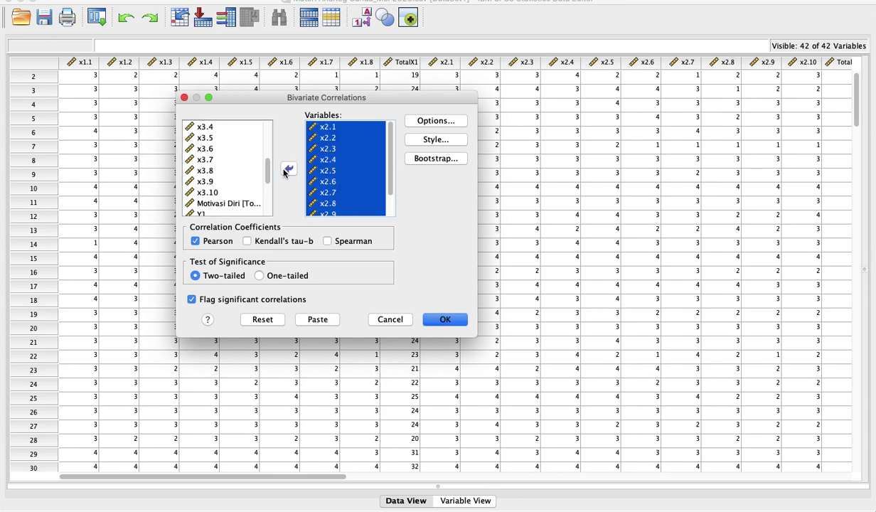
click(444, 320)
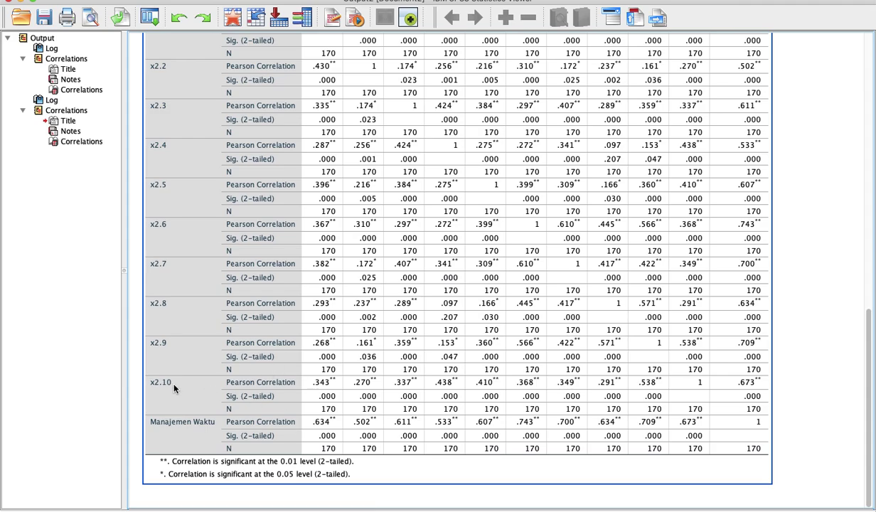
Return to the data editor and run a bivariate correlation with reset settings on x3.1 through x3.10 and the Motivasi Diri total
key(ctrl+Up)
click(100, 167)
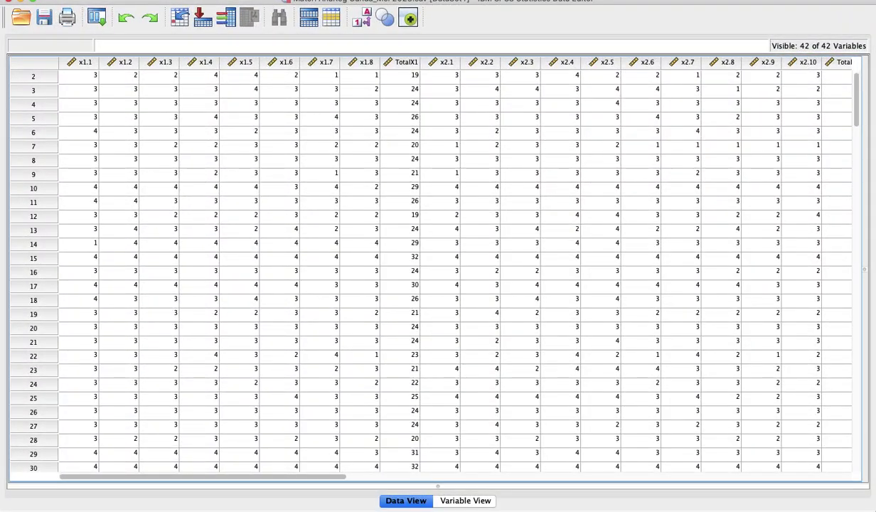
click(284, 1)
mouse_move(398, 91)
click(497, 91)
click(263, 319)
scroll(224, 165, down, 10)
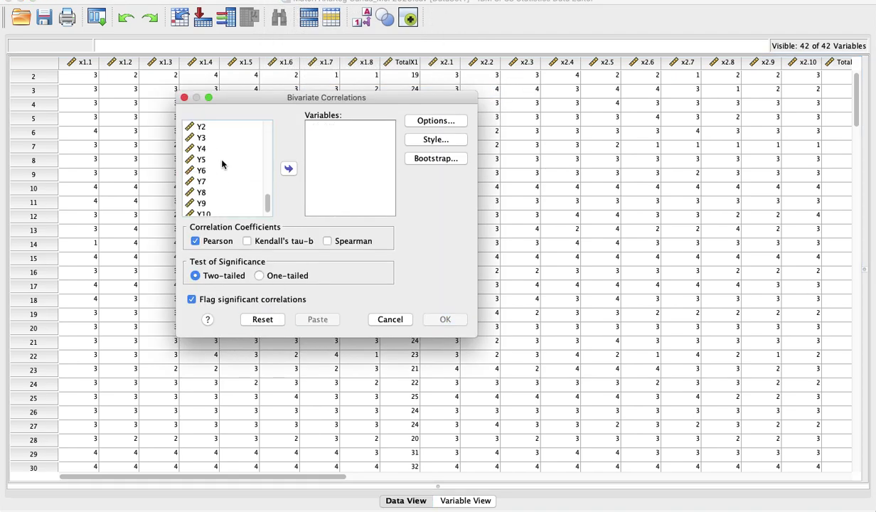
scroll(222, 165, up, 5)
click(246, 149)
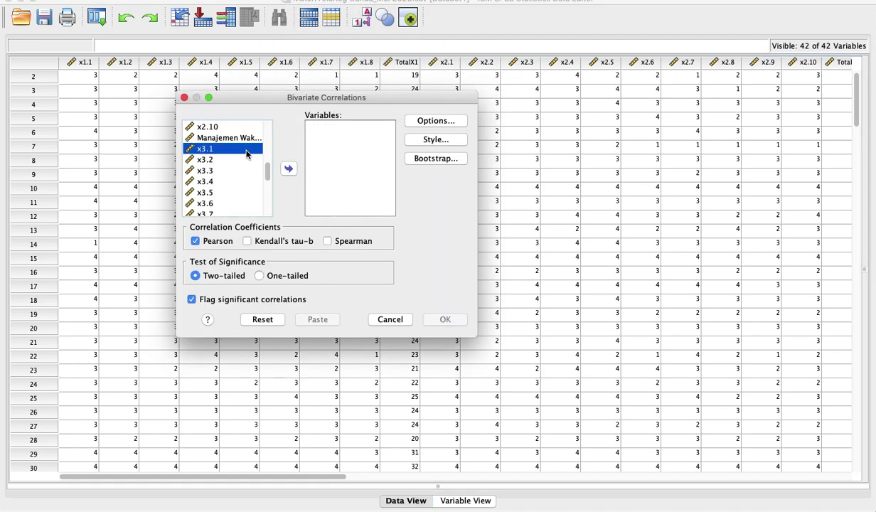
key(shift+Down)
key(shift+Down)
key(shift+Down)
key(shift+Down)
key(shift+Down)
key(shift+Down)
key(shift+Down)
key(shift+Down)
key(shift+Down)
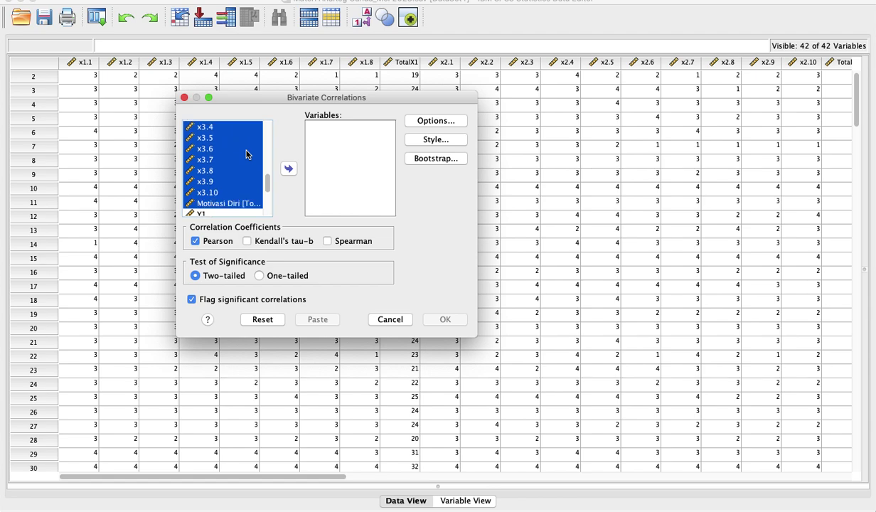
click(289, 169)
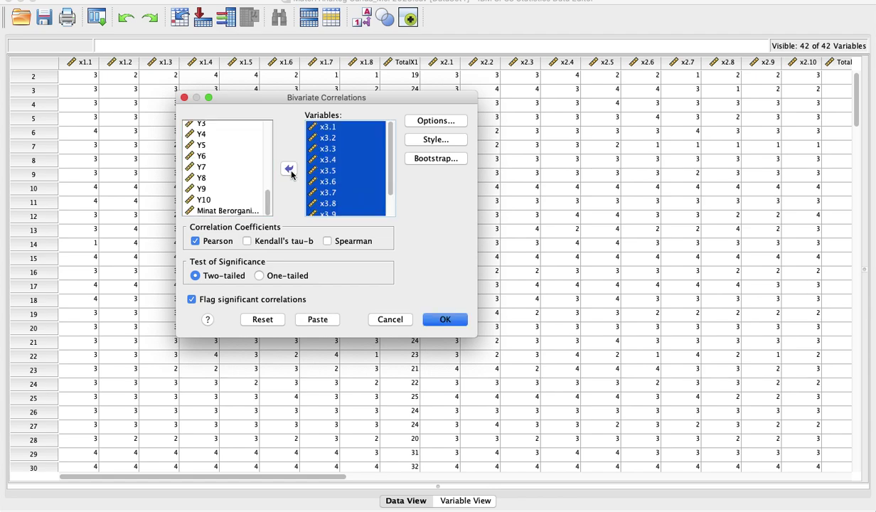
click(445, 319)
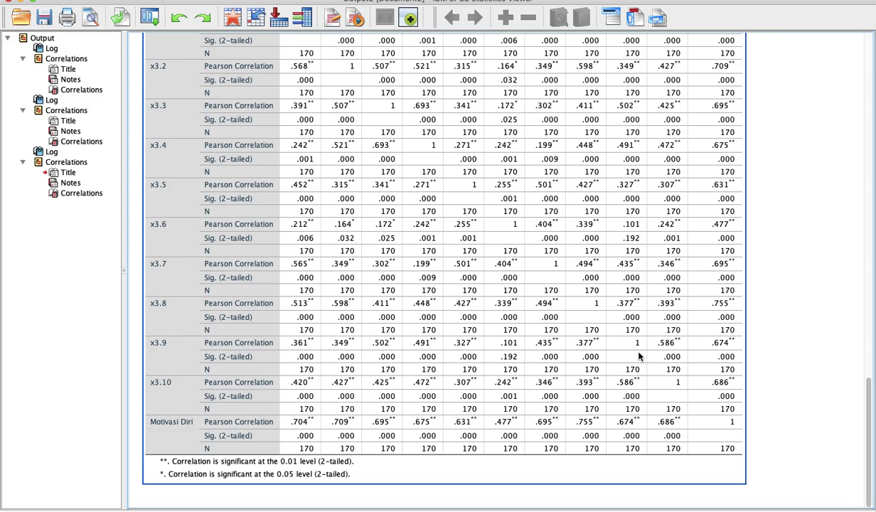
Return to the data editor and run a bivariate correlation with reset settings on Y1 through Y10 and the Minat Berorganisasi total
key(ctrl+Up)
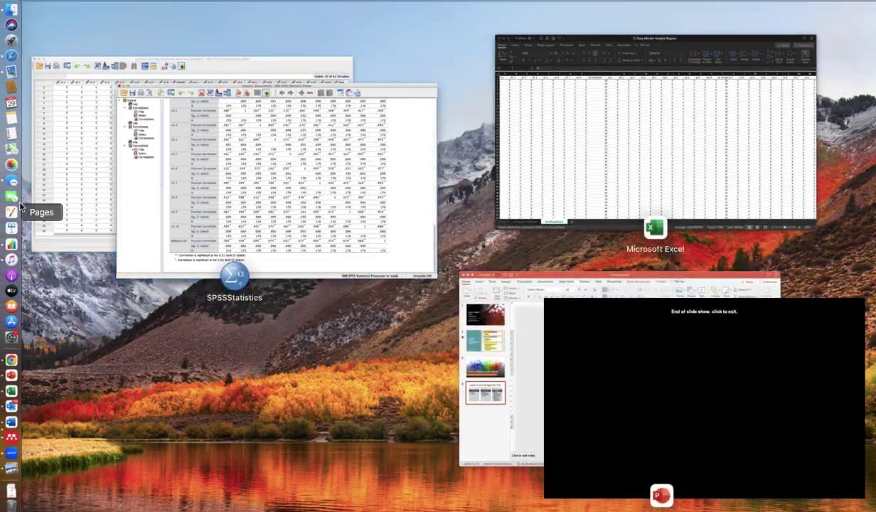
click(95, 187)
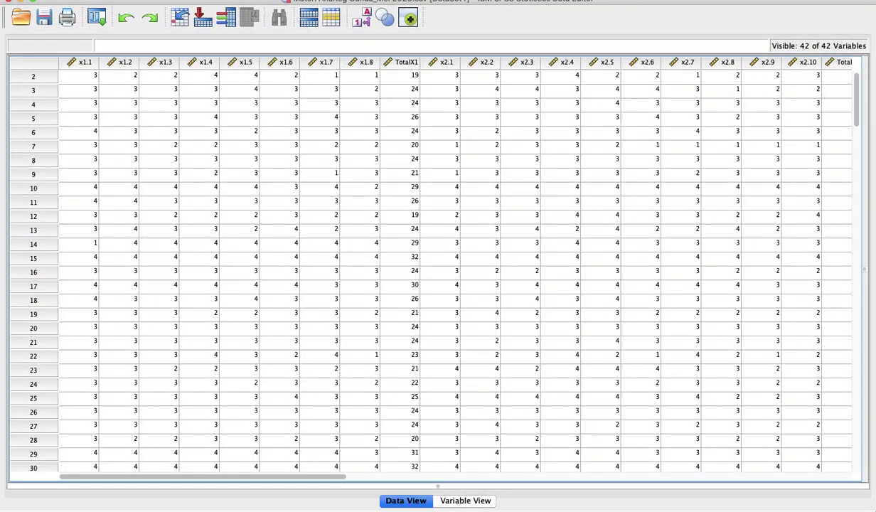
click(270, 0)
mouse_move(291, 91)
click(491, 91)
click(263, 319)
scroll(237, 182, down, 10)
drag(237, 181, 215, 170)
scroll(215, 169, up, 2)
click(249, 149)
key(shift+Down)
key(shift+Down)
key(shift+Down)
key(shift+Down)
key(shift+Down)
key(shift+Down)
key(shift+Down)
key(shift+Down)
key(shift+Down)
key(shift+Down)
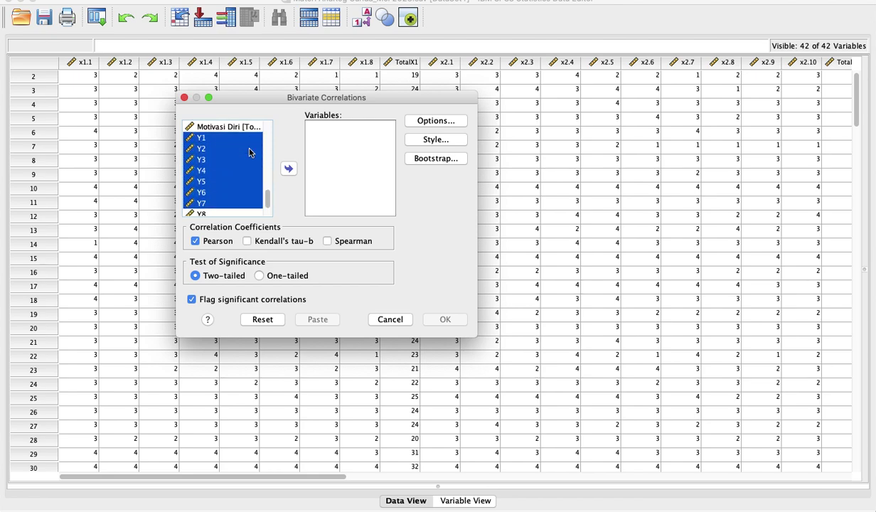
click(288, 170)
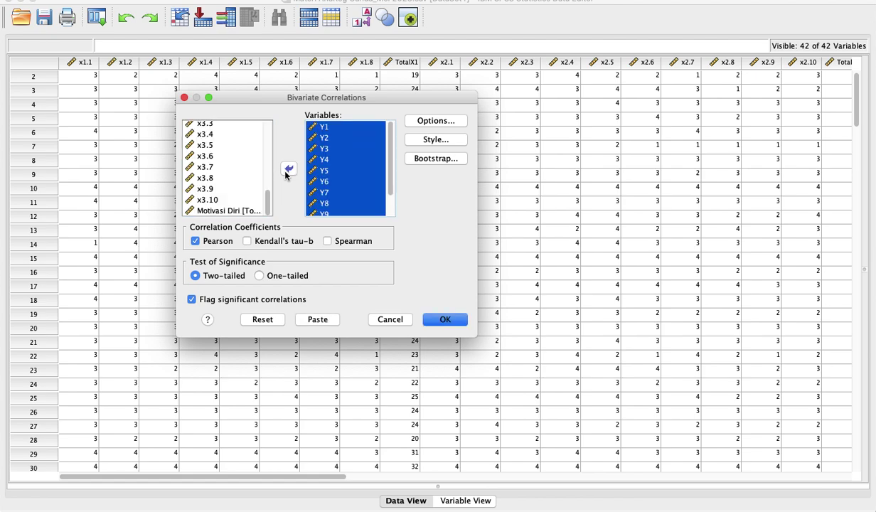
click(444, 320)
Copy the X1 correlation table in the output with Copy Special in Rich Text (RTF) format
scroll(432, 322, up, 20)
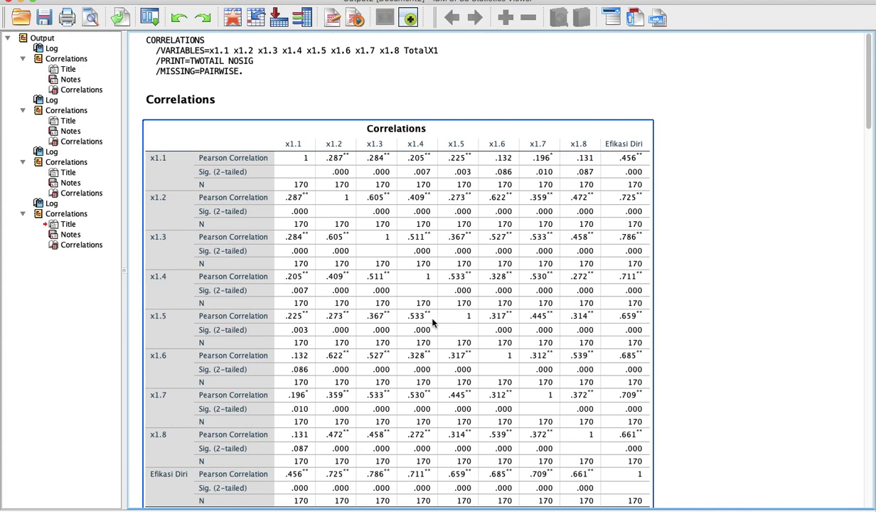
scroll(432, 322, down, 3)
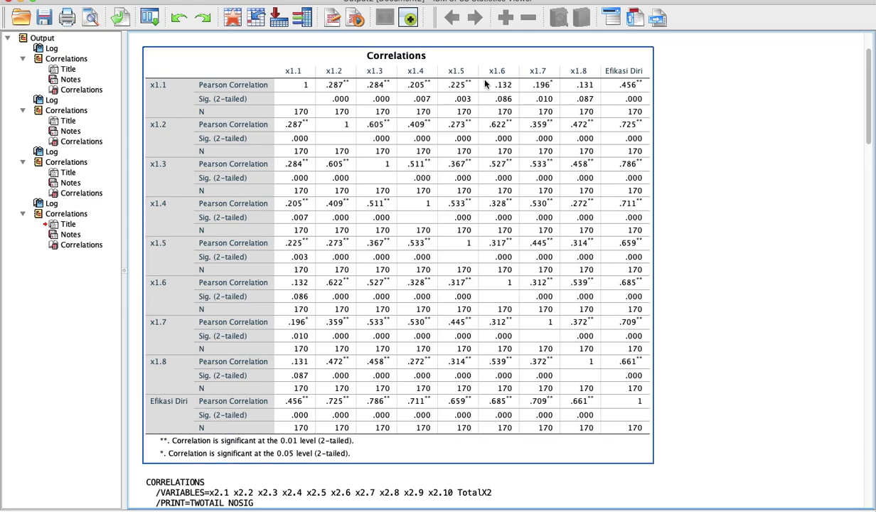
scroll(303, 126, down, 20)
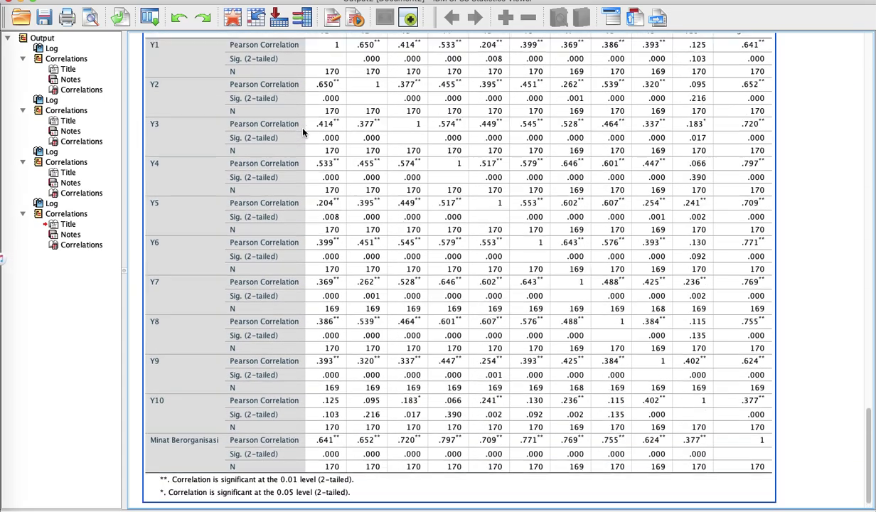
scroll(303, 132, up, 15)
scroll(303, 133, up, 10)
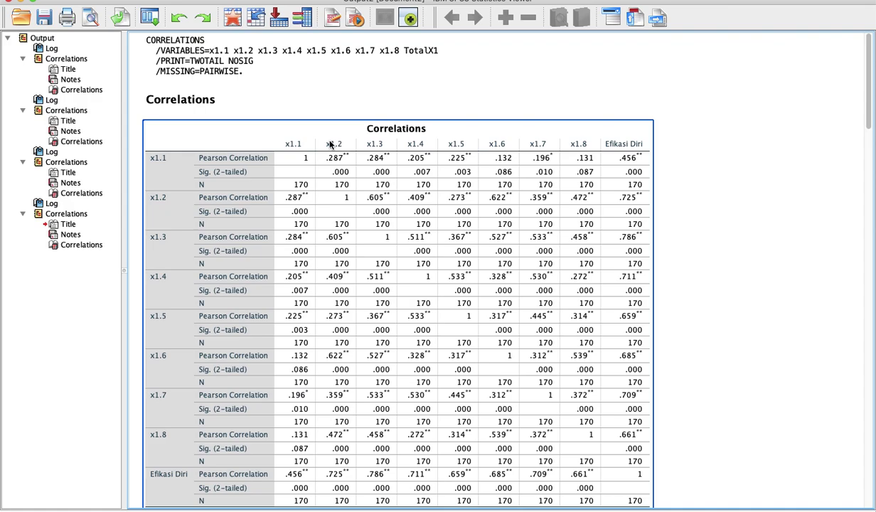
right_click(565, 136)
click(506, 89)
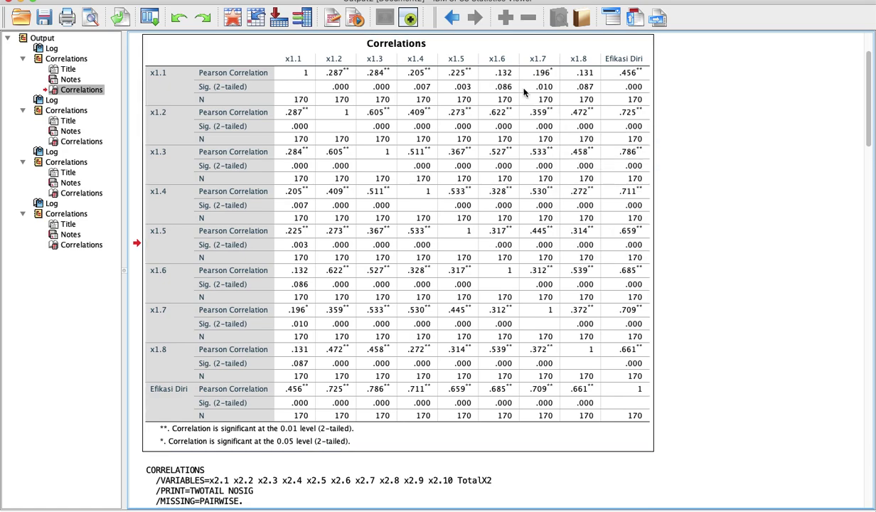
right_click(519, 61)
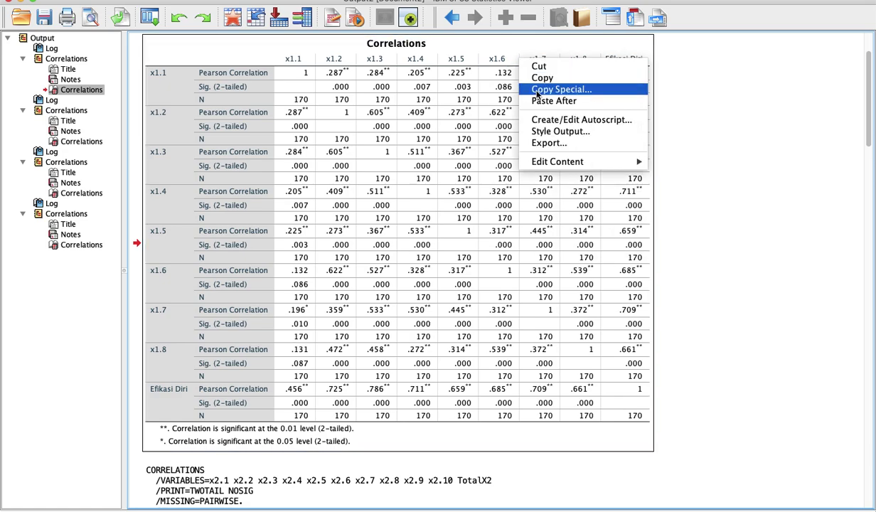
click(536, 89)
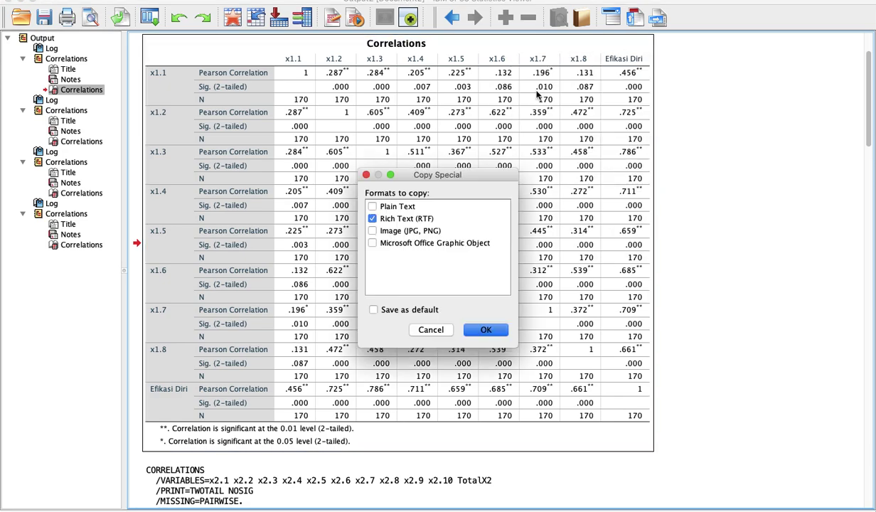
click(485, 330)
Switch to the Word document and examine its correlation tables for X1, X2, X3 and Y, down to the validity summary
key(ctrl+Up)
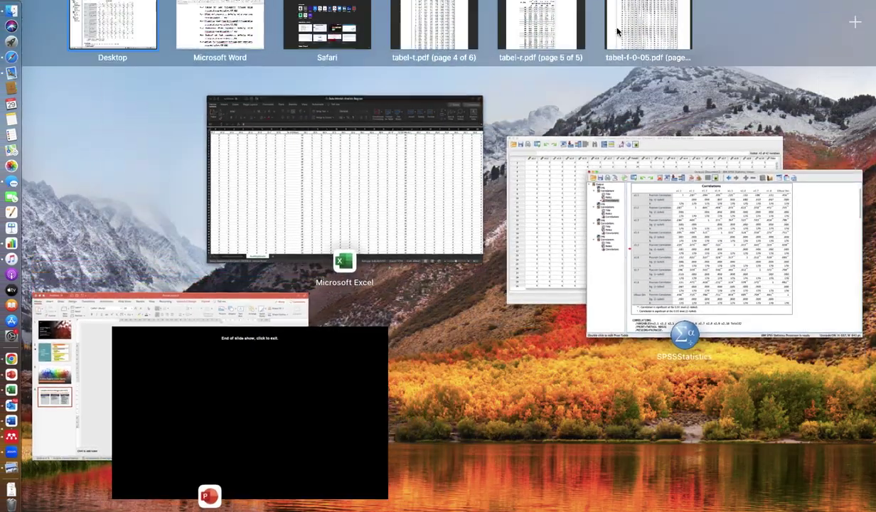
click(260, 56)
scroll(393, 326, down, 10)
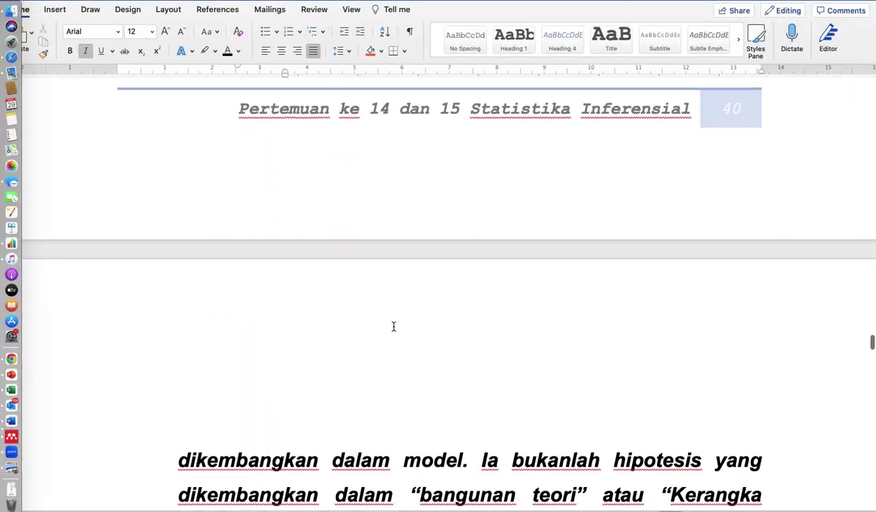
scroll(393, 326, down, 15)
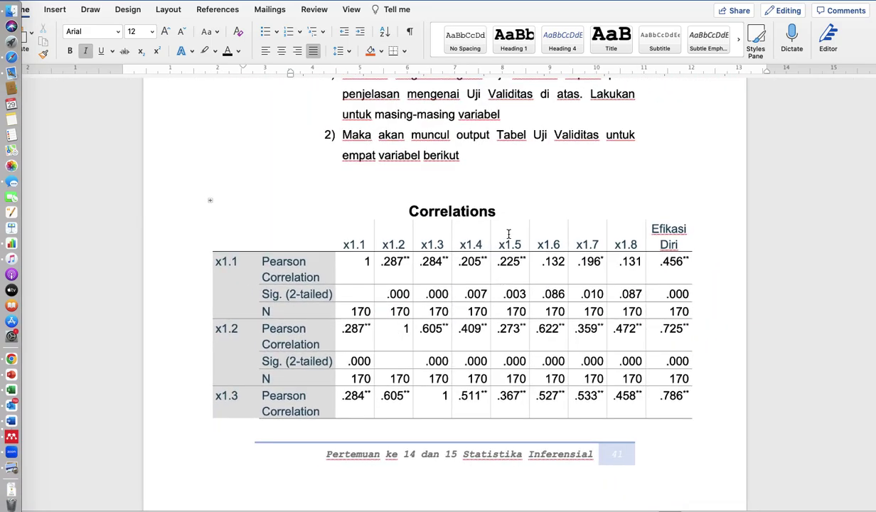
click(509, 183)
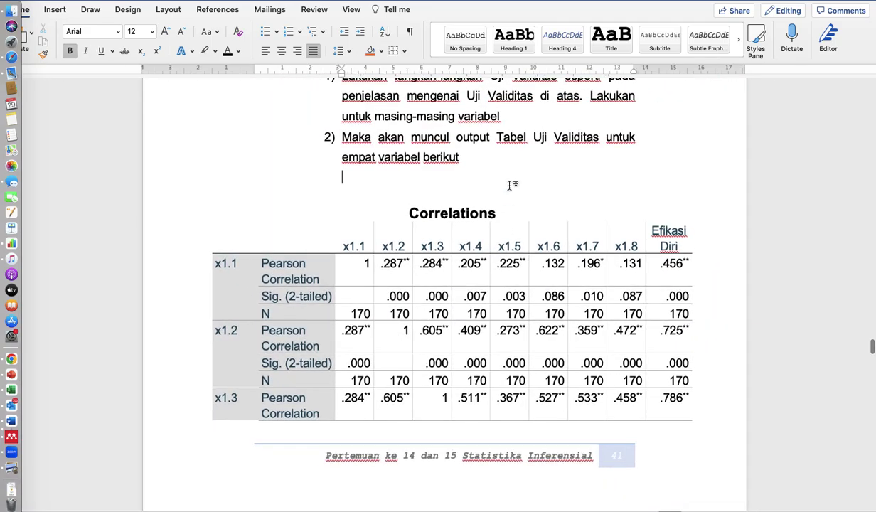
scroll(594, 304, down, 20)
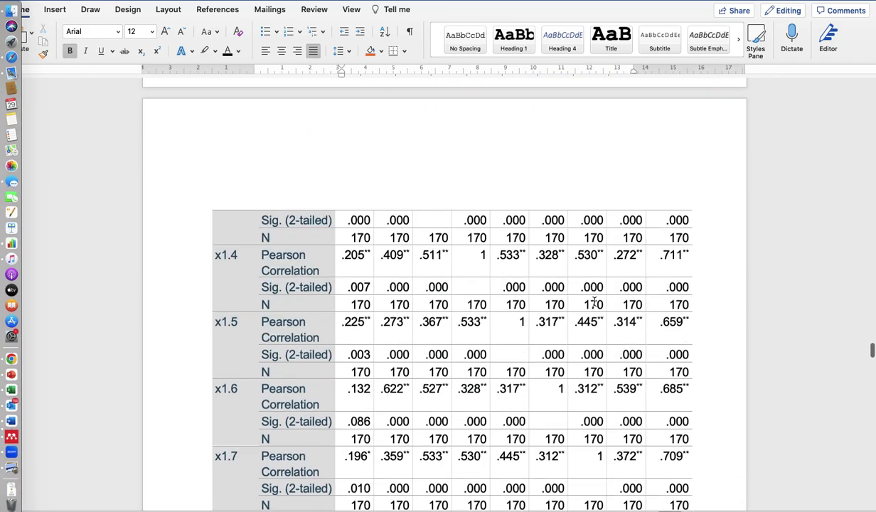
scroll(595, 303, down, 20)
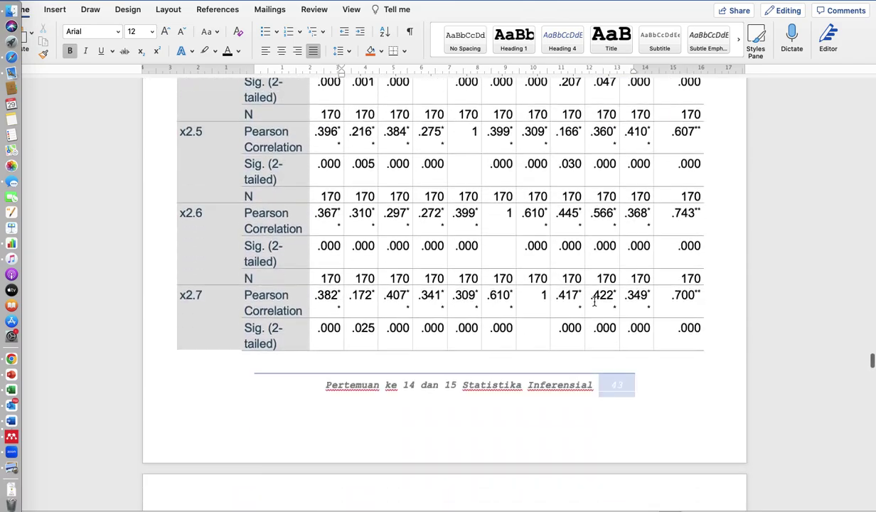
scroll(595, 305, down, 20)
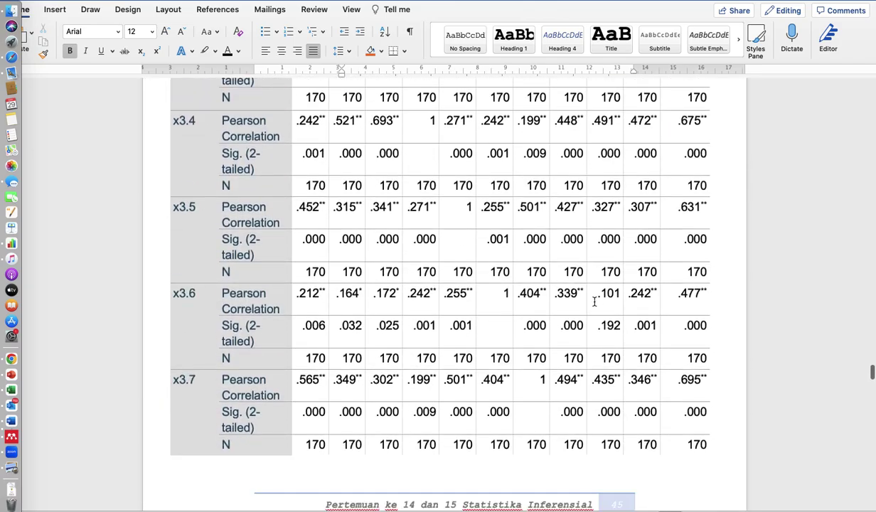
scroll(594, 303, down, 5)
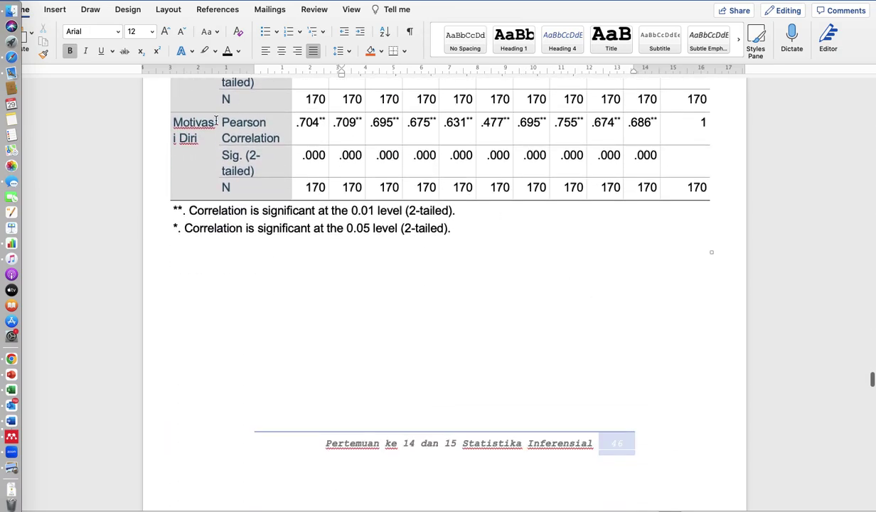
scroll(385, 208, down, 15)
scroll(384, 208, down, 10)
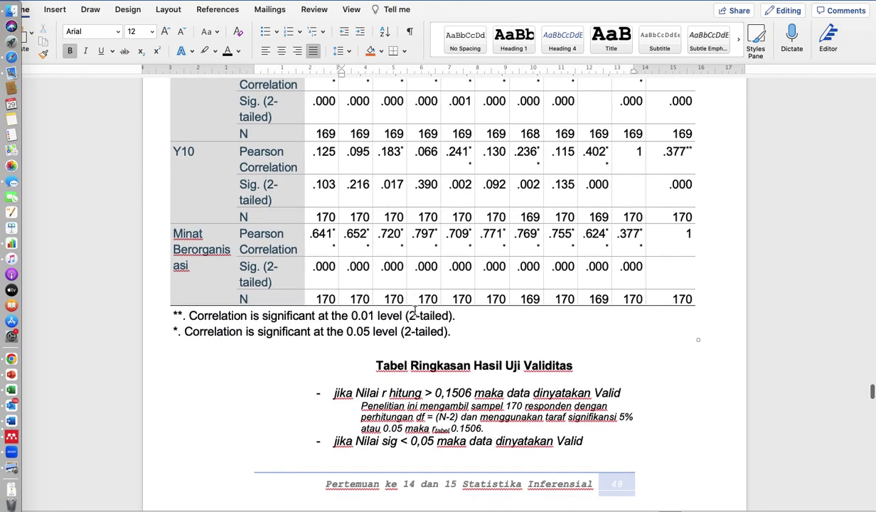
Insert blank lines above the "Tabel Ringkasan Hasil Uji Validitas" heading to move it to the next page
key(Return)
key(Return)
key(Return)
key(Return)
key(Return)
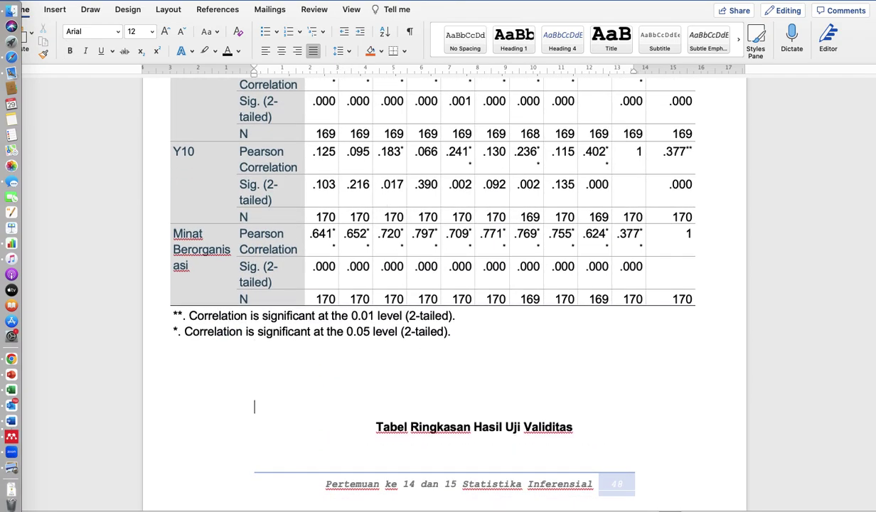
scroll(445, 285, down, 10)
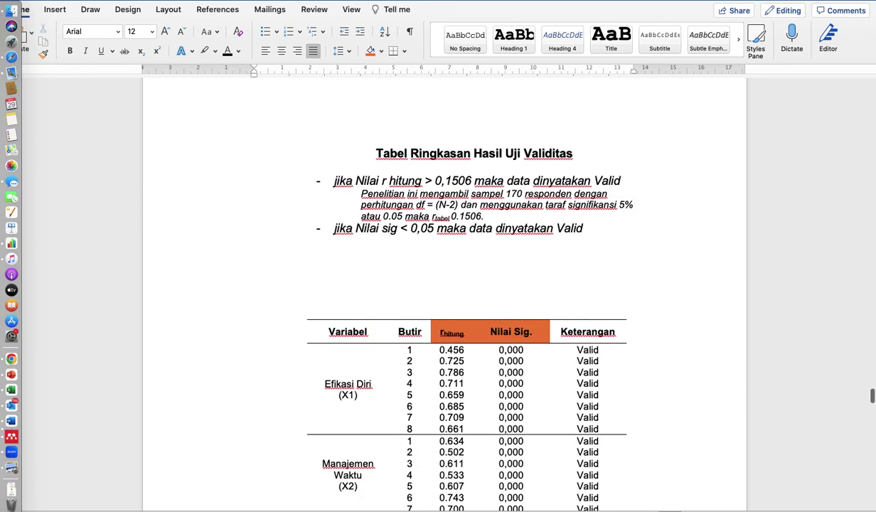
Delete the blank lines between the validity criteria and the summary table under "Tabel Ringkasan Hasil Uji Validitas"
drag(456, 241, 457, 297)
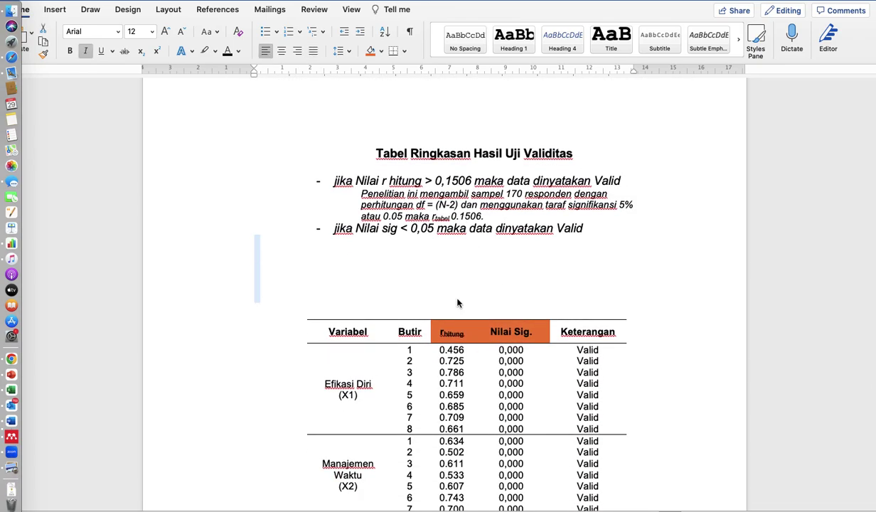
key(Delete)
scroll(628, 379, down, 5)
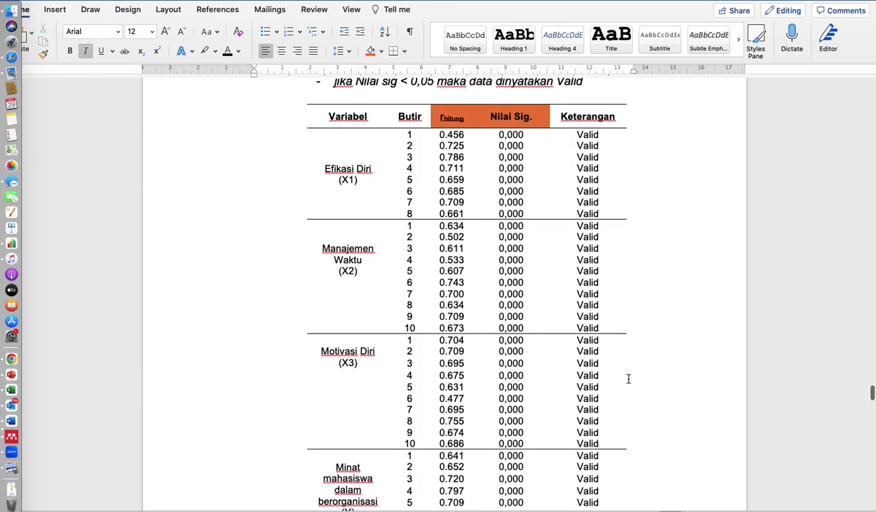
Examine the r hitung and Nilai Sig. columns of the validity summary and the end of the Minat Berorganisasi correlation table
scroll(629, 379, up, 2)
scroll(629, 379, up, 1)
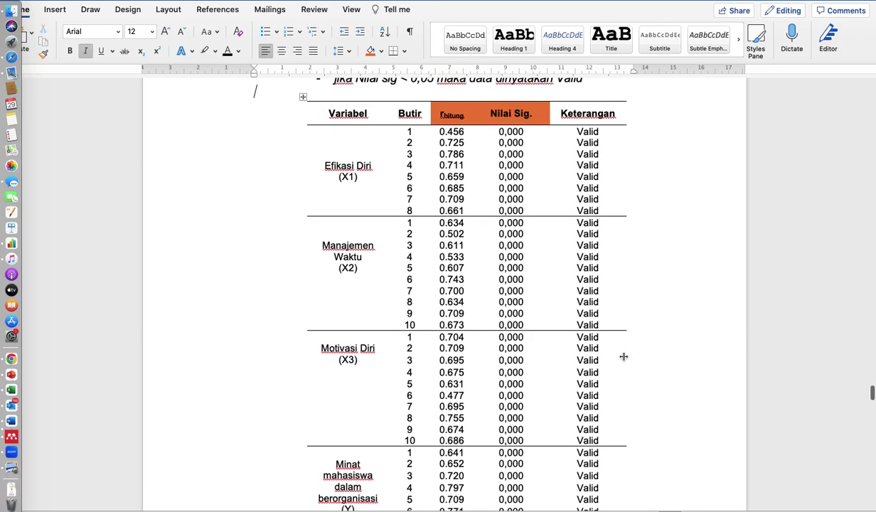
scroll(569, 293, down, 2)
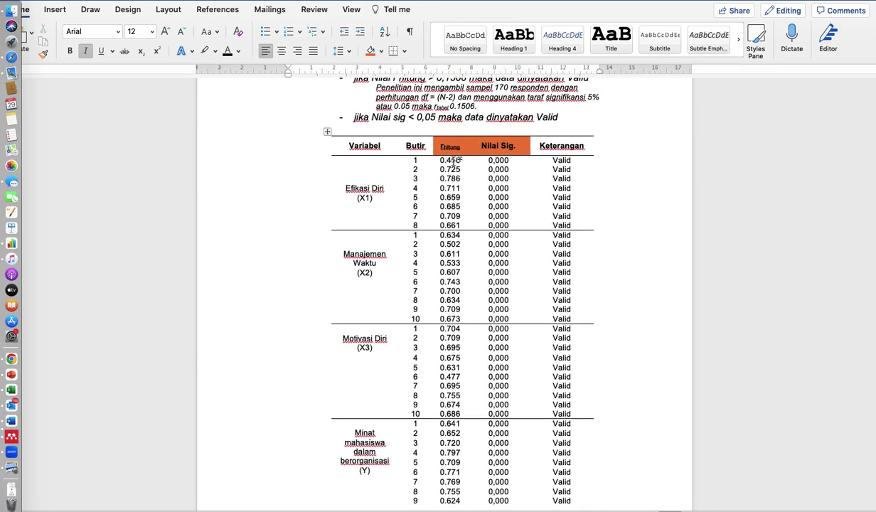
scroll(569, 293, up, 3)
scroll(502, 250, down, 2)
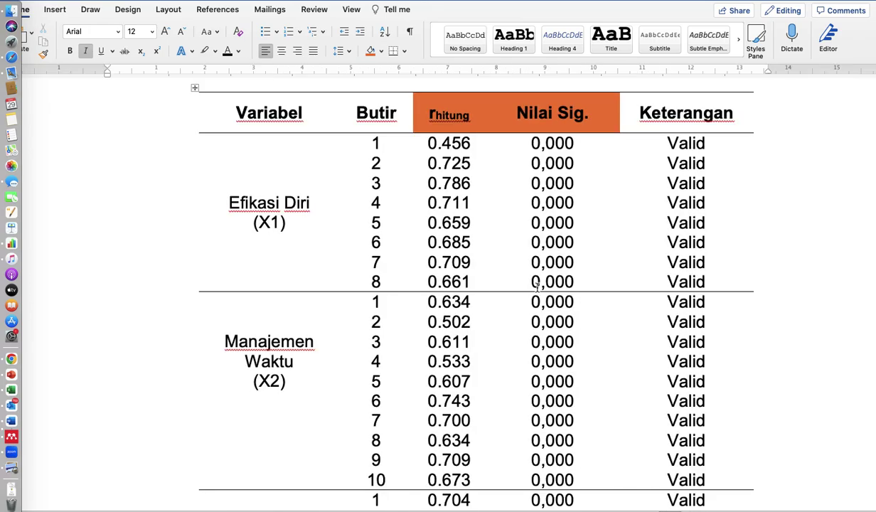
click(537, 287)
scroll(536, 287, up, 3)
scroll(537, 288, up, 3)
scroll(537, 287, up, 5)
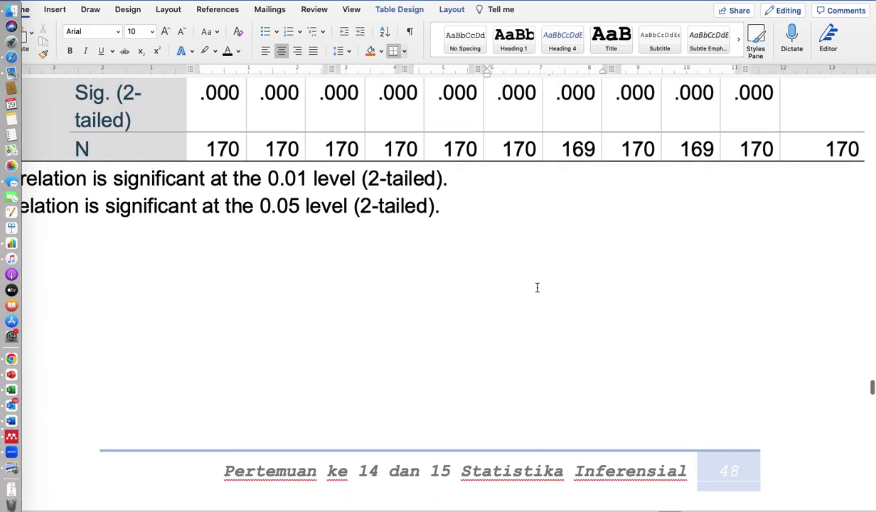
scroll(525, 330, down, 3)
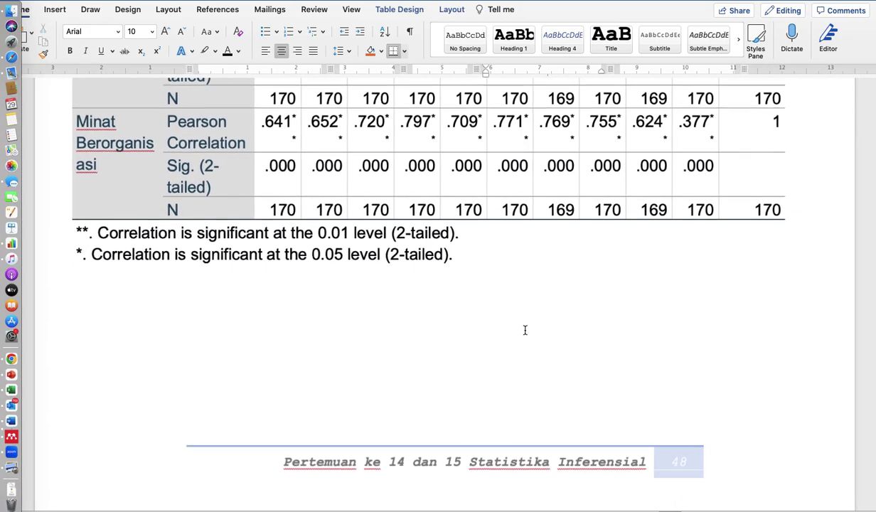
scroll(525, 330, down, 2)
scroll(525, 330, up, 3)
scroll(525, 330, down, 5)
scroll(525, 330, up, 3)
scroll(478, 197, down, 1)
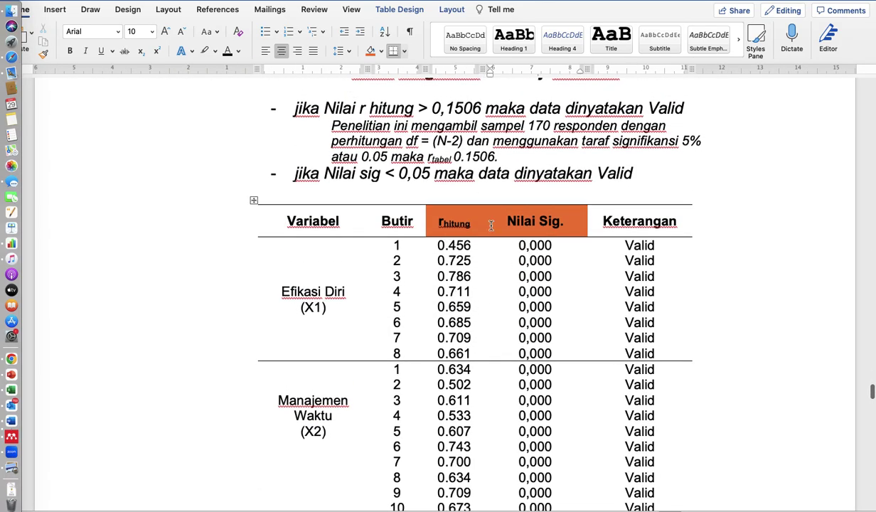
Shade the value 0,1506 in the r hitung criterion light green
scroll(491, 226, up, 2)
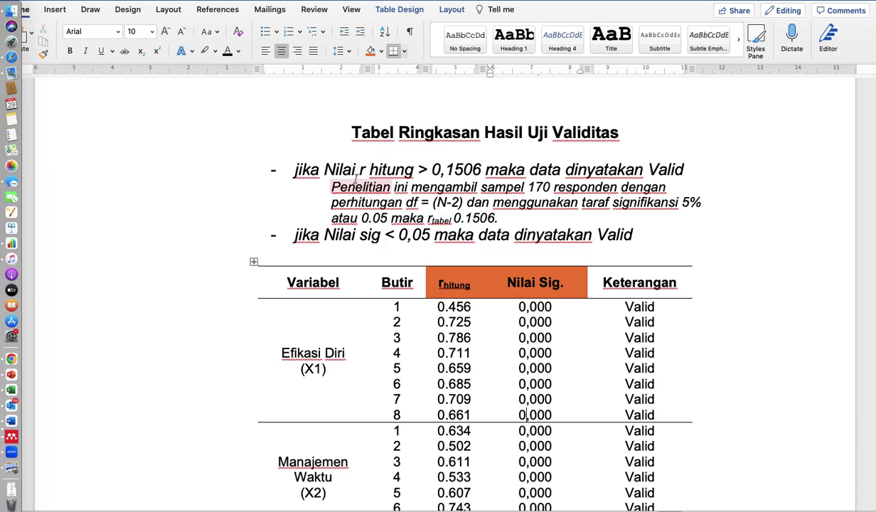
double_click(456, 171)
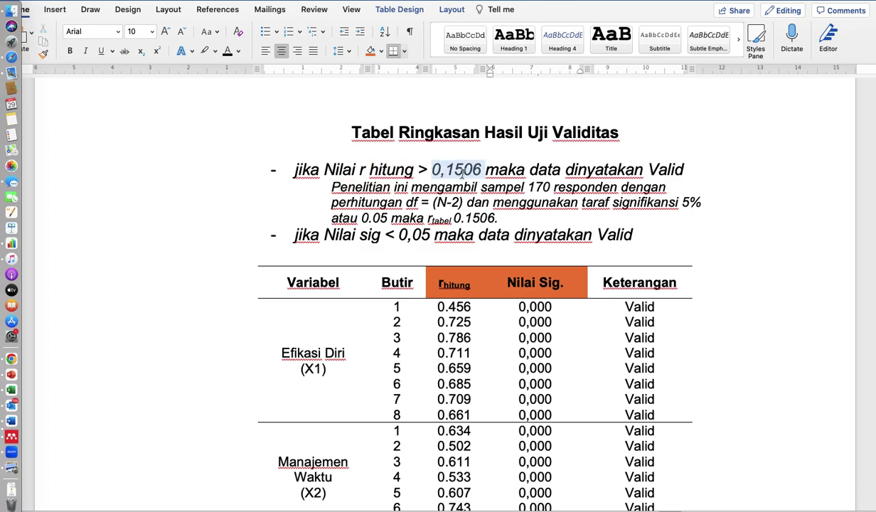
click(381, 52)
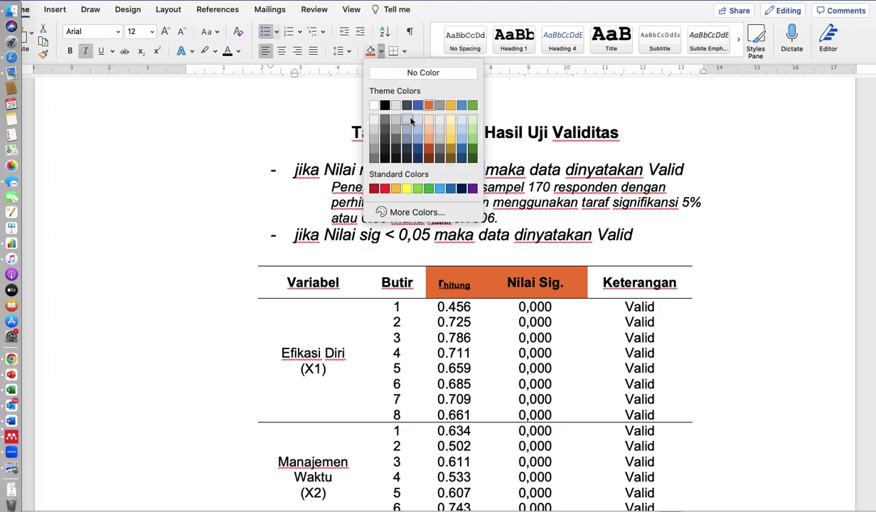
click(469, 123)
click(491, 202)
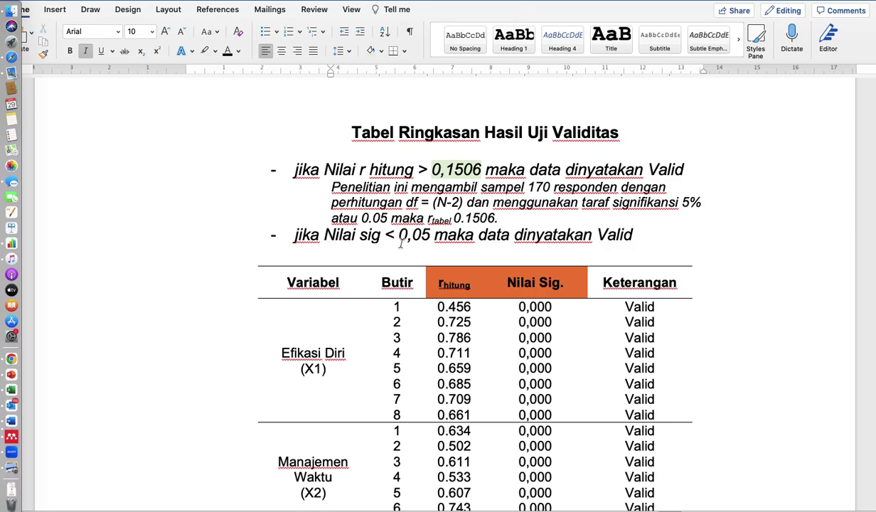
Shade the Sig. (2-tailed) cells of Y7 and Y8 in the Minat Berorganisasi column of the Y correlation table light green
scroll(400, 243, down, 10)
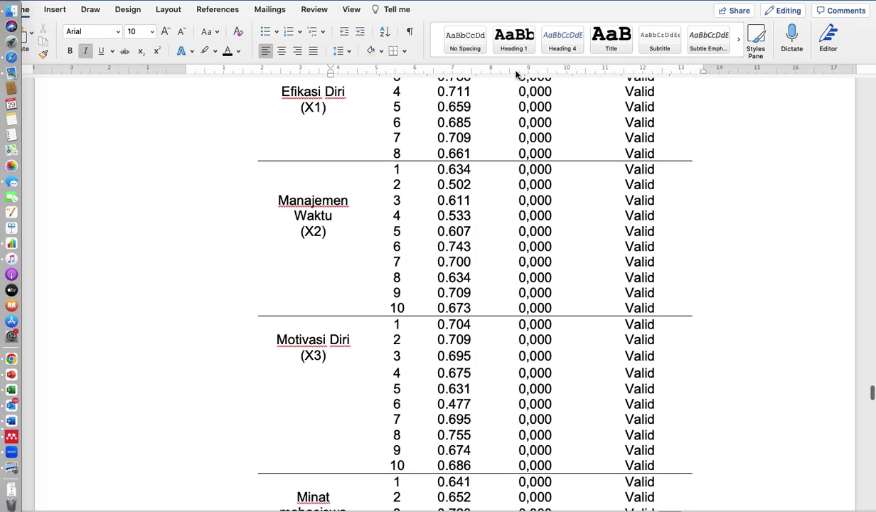
scroll(547, 358, up, 20)
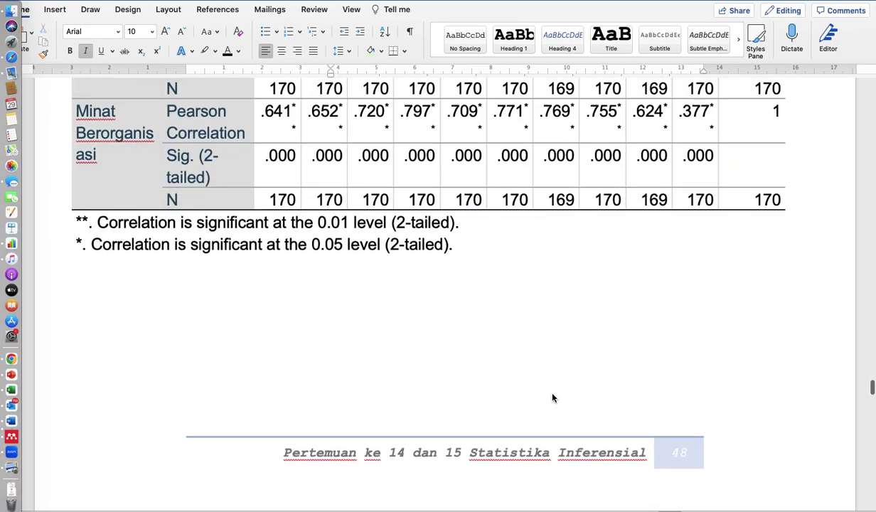
scroll(552, 394, up, 20)
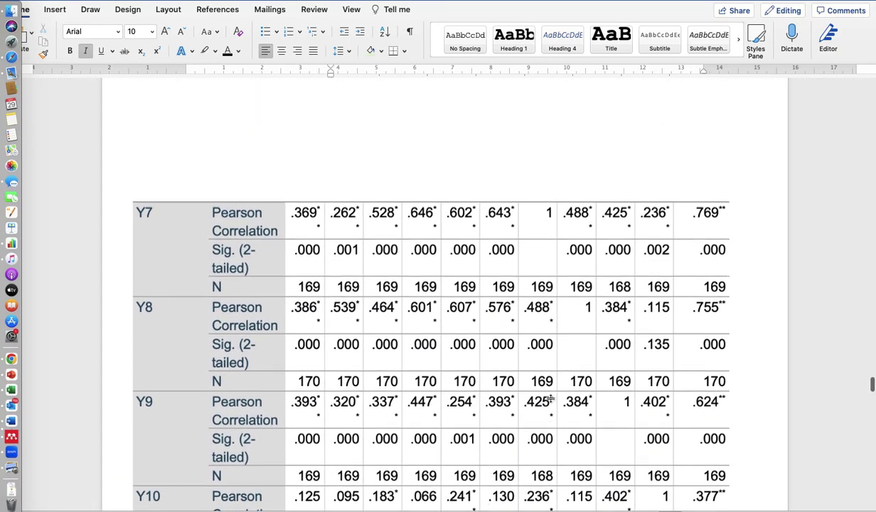
scroll(551, 398, up, 20)
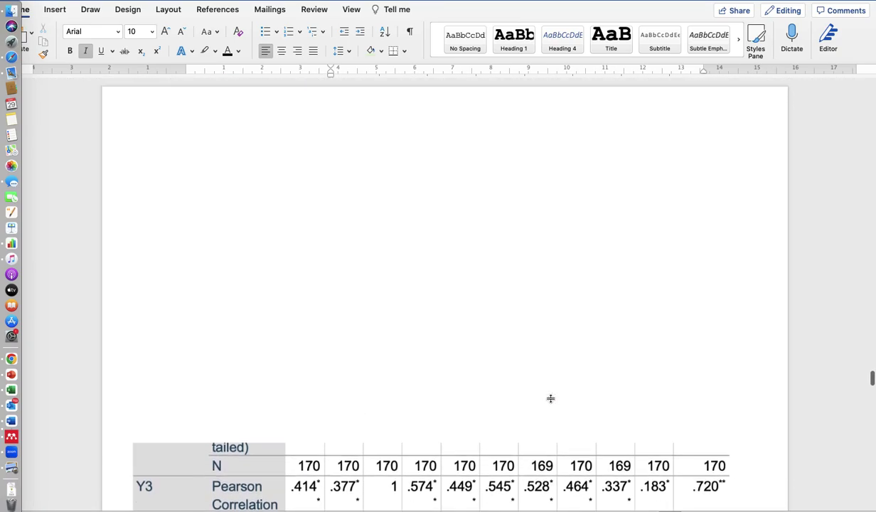
scroll(551, 398, down, 15)
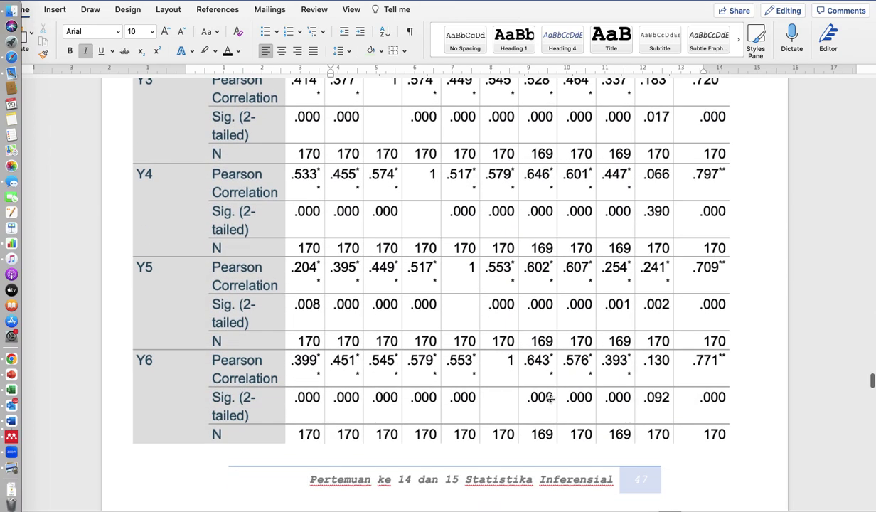
scroll(549, 388, down, 10)
click(589, 226)
scroll(566, 303, down, 3)
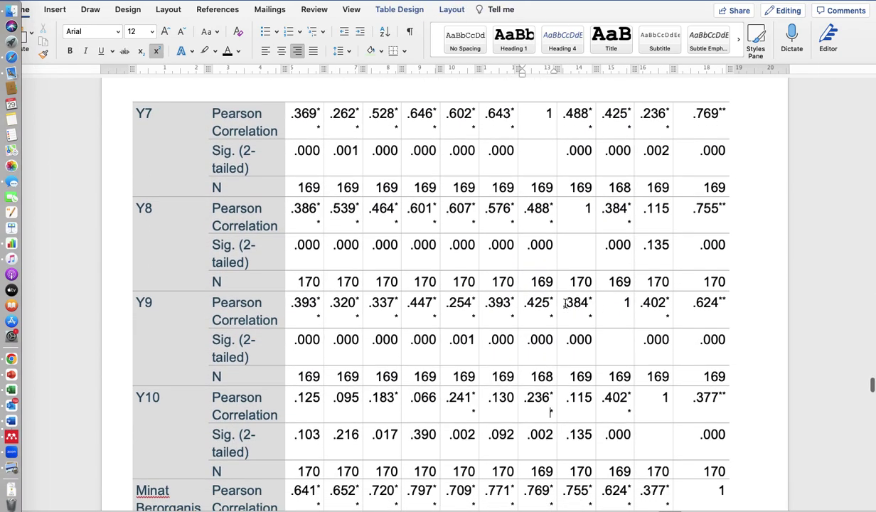
drag(219, 154, 748, 159)
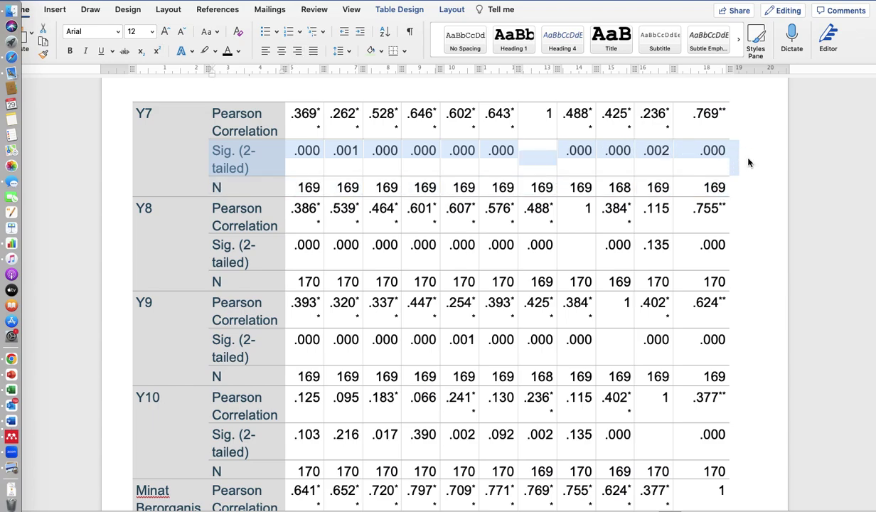
click(720, 152)
drag(674, 150, 759, 151)
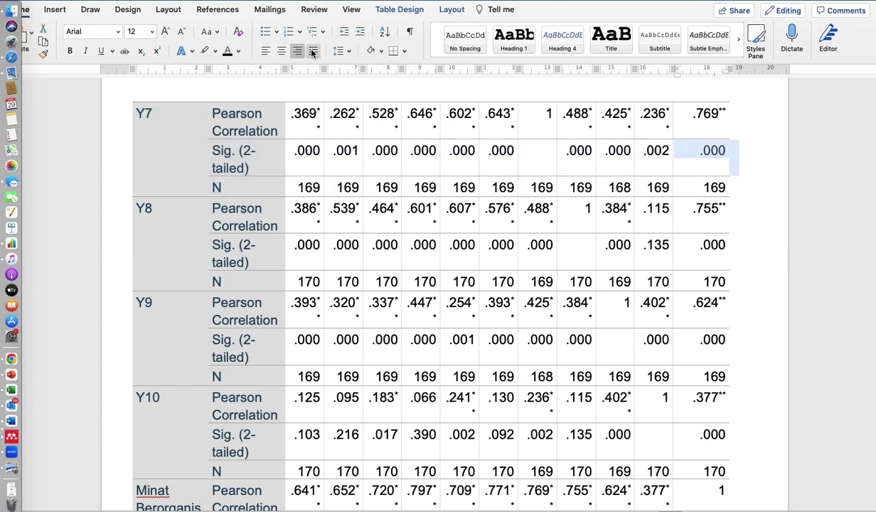
click(371, 52)
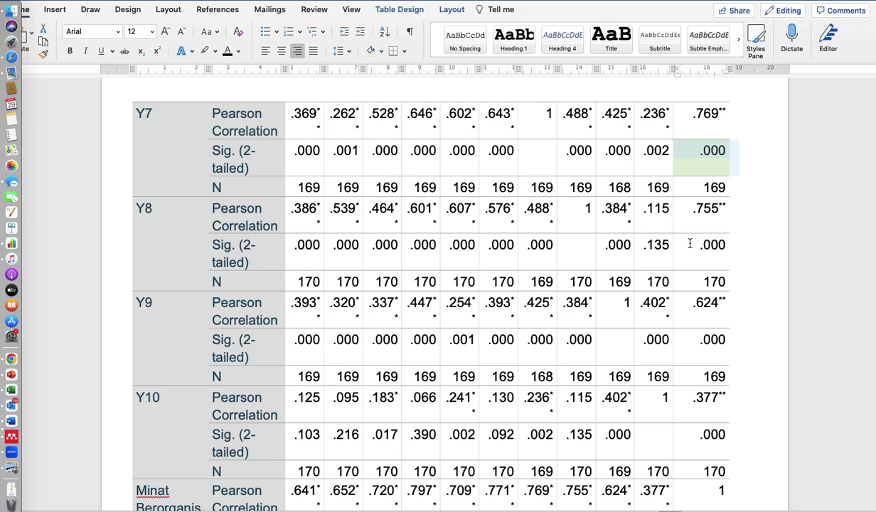
drag(690, 244, 729, 245)
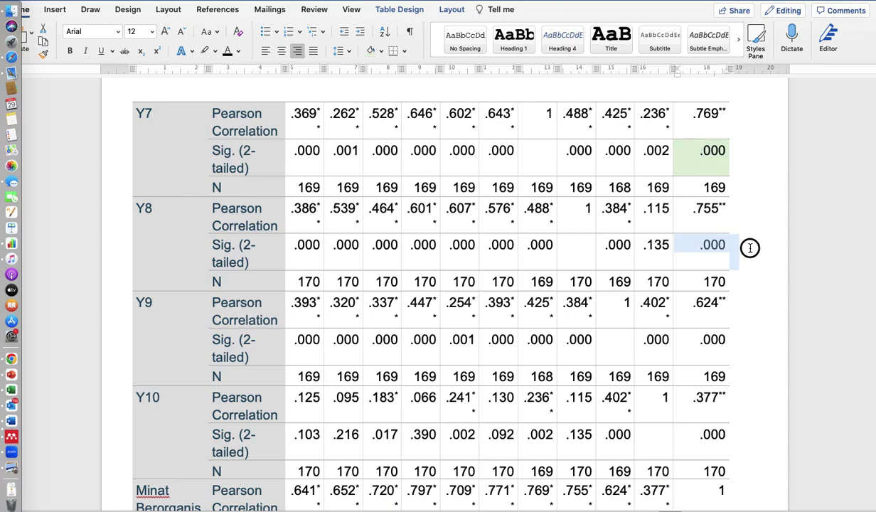
click(371, 52)
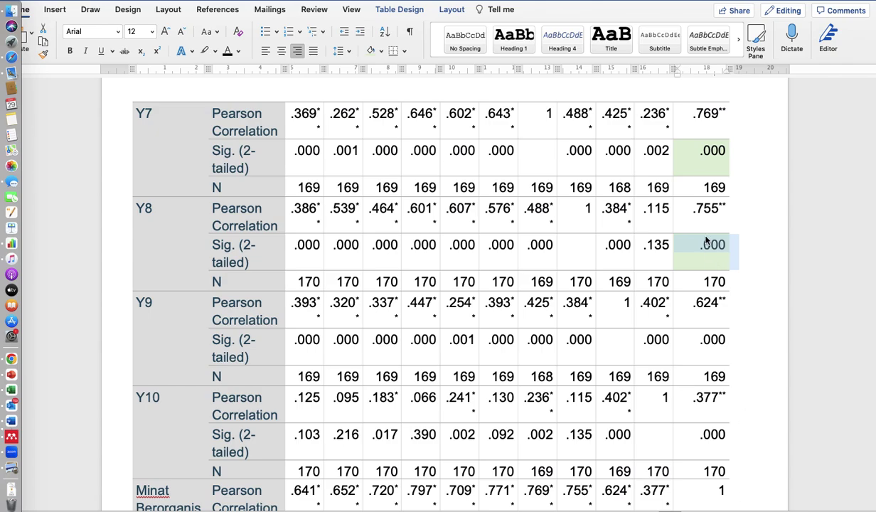
Shade the Sig. (2-tailed) cell of x3.2 in the total column of the X3 correlation table light green
scroll(706, 367, down, 3)
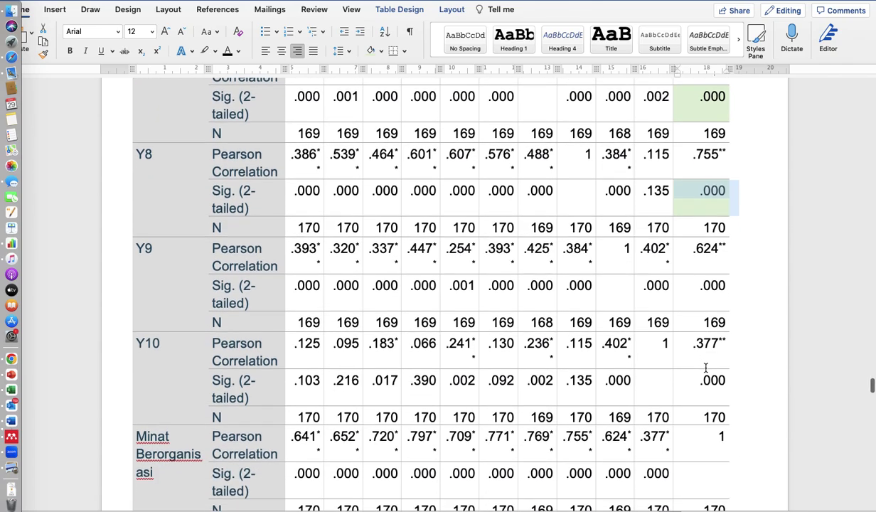
scroll(710, 389, down, 5)
scroll(711, 389, up, 20)
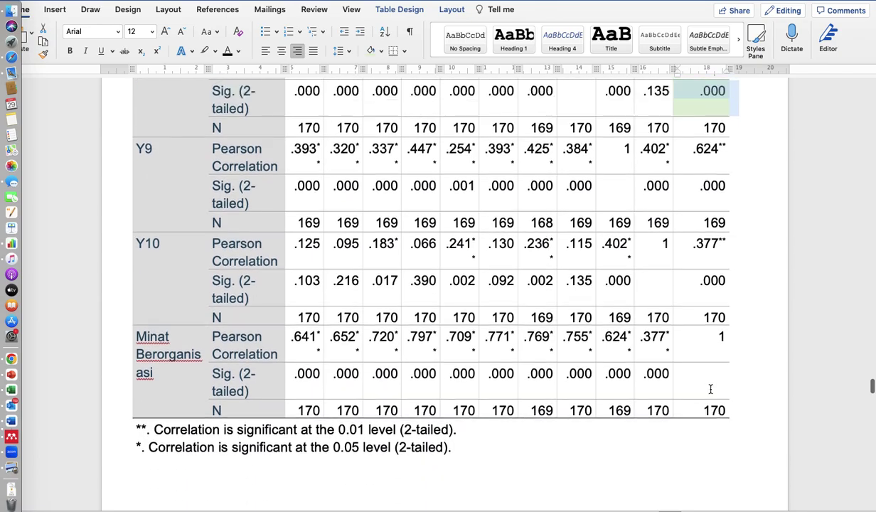
scroll(711, 389, up, 4)
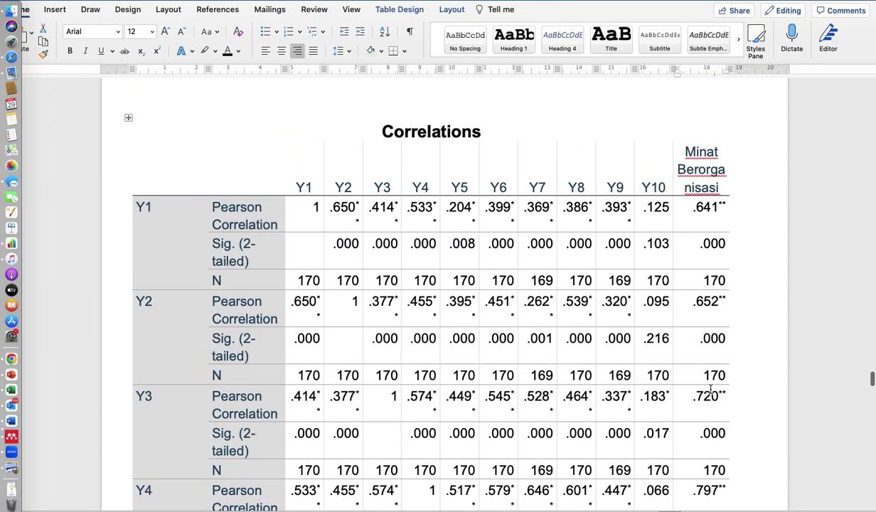
scroll(710, 389, down, 20)
scroll(711, 389, up, 10)
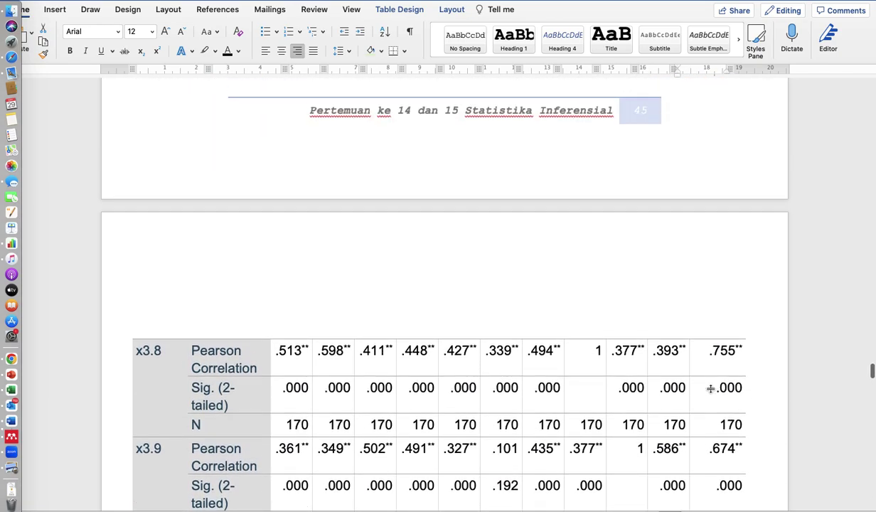
scroll(711, 389, up, 9)
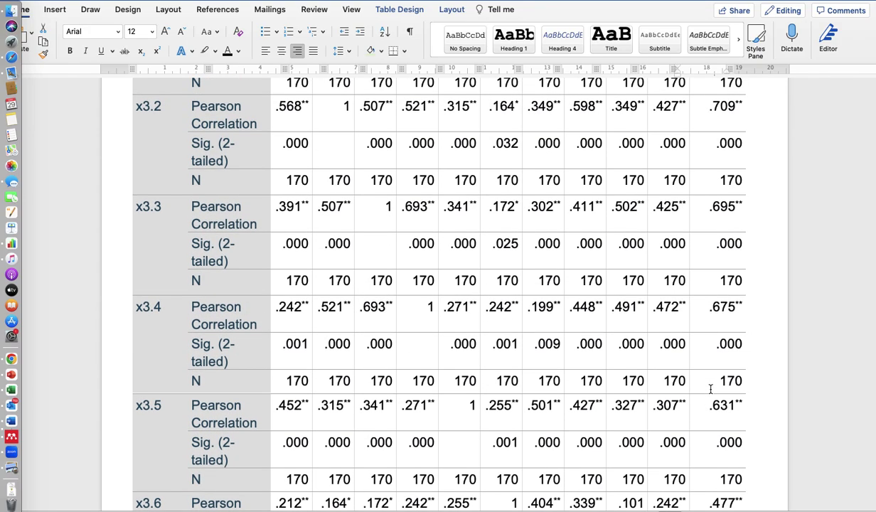
scroll(711, 388, up, 3)
scroll(710, 391, down, 1)
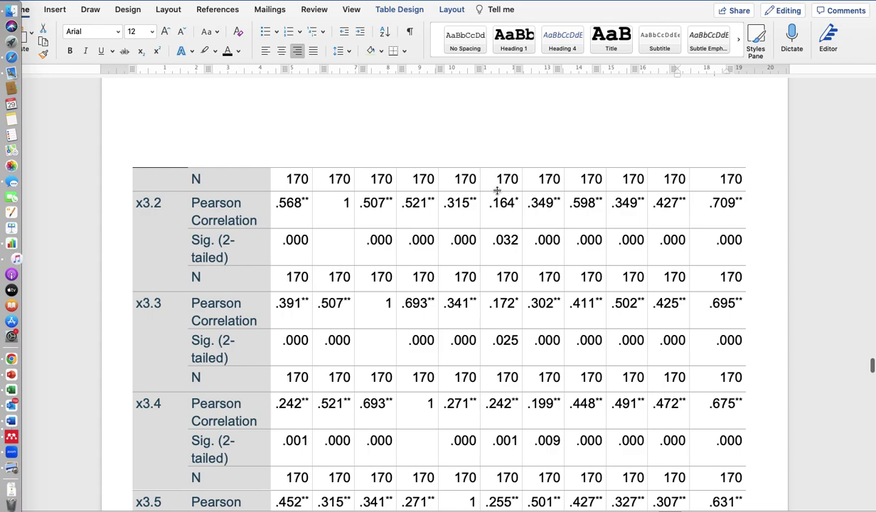
drag(655, 239, 732, 245)
click(733, 243)
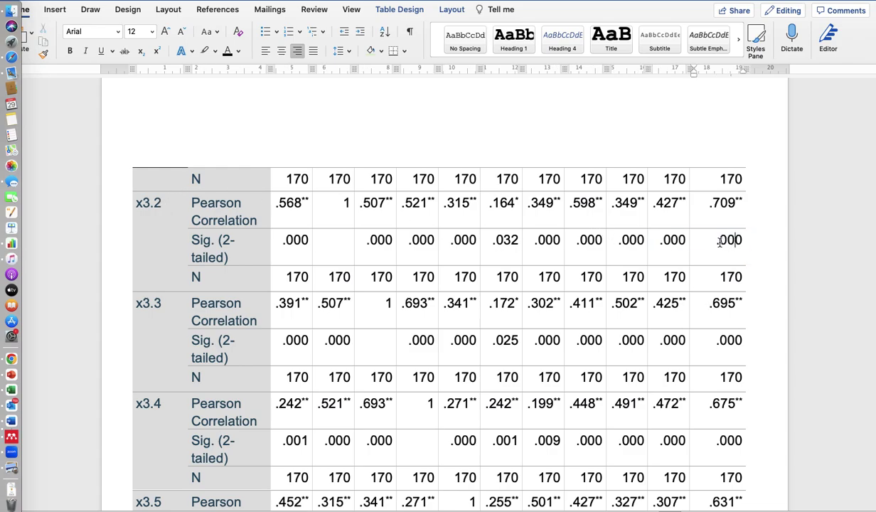
drag(710, 241, 739, 250)
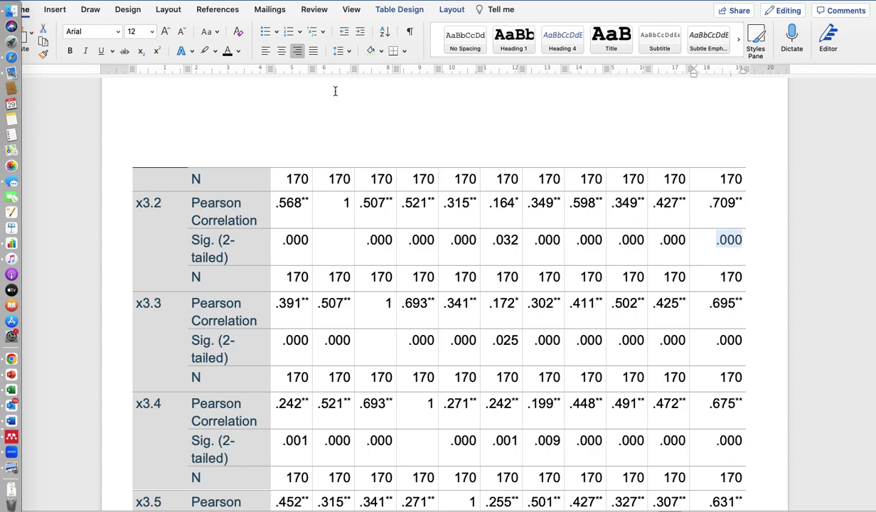
click(369, 51)
click(659, 340)
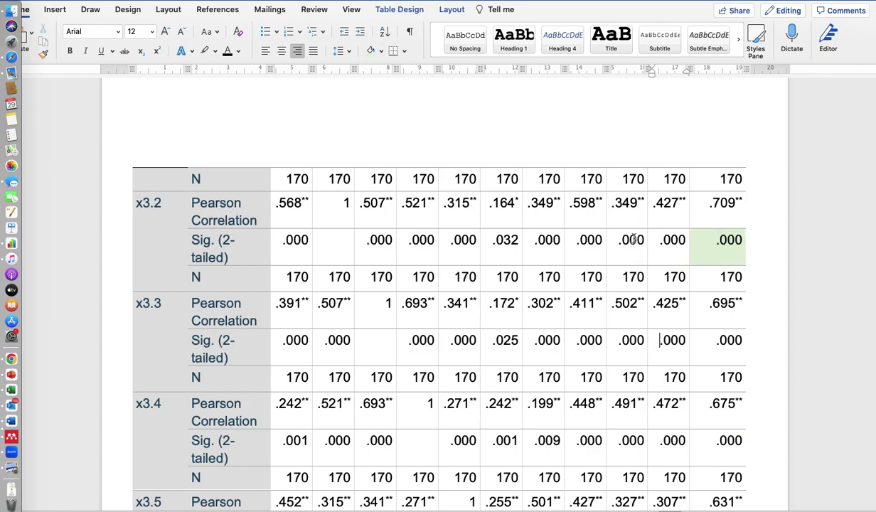
Return to the validity summary table and review its rows for X1, X2, X3 and Y
scroll(643, 322, down, 20)
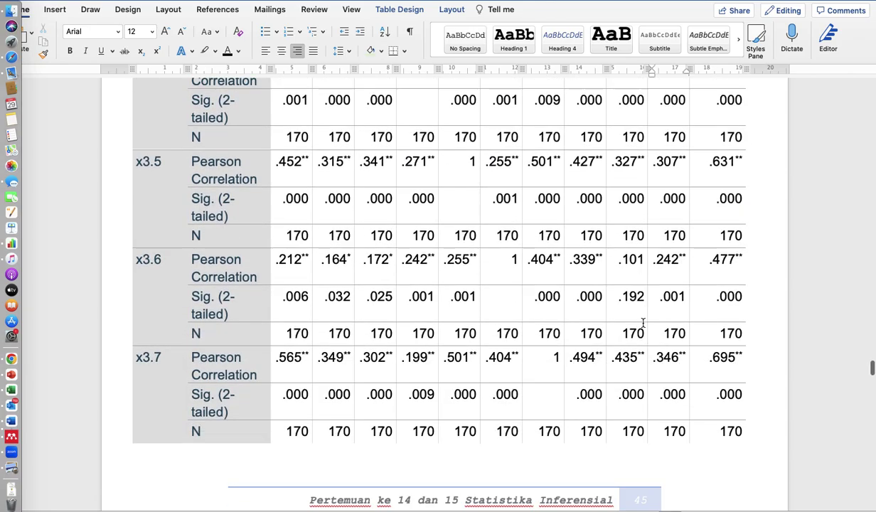
scroll(643, 322, down, 15)
scroll(643, 322, up, 10)
scroll(643, 323, up, 5)
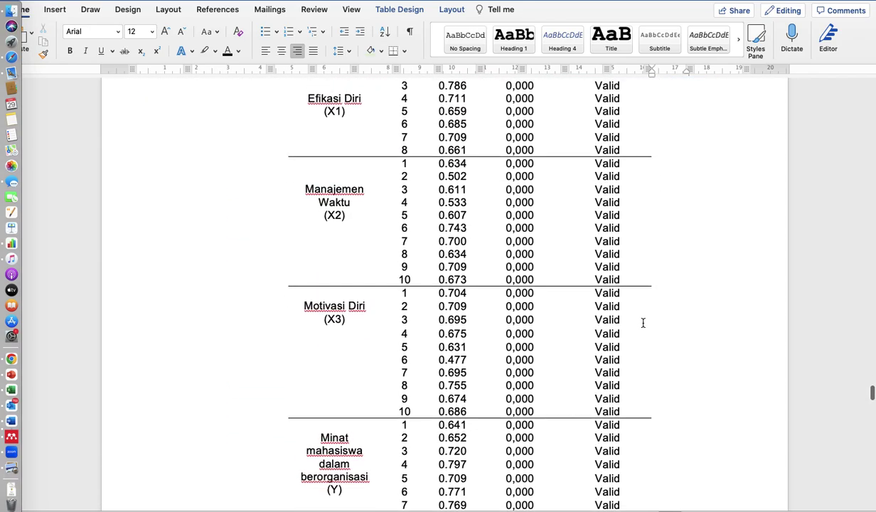
scroll(492, 378, down, 4)
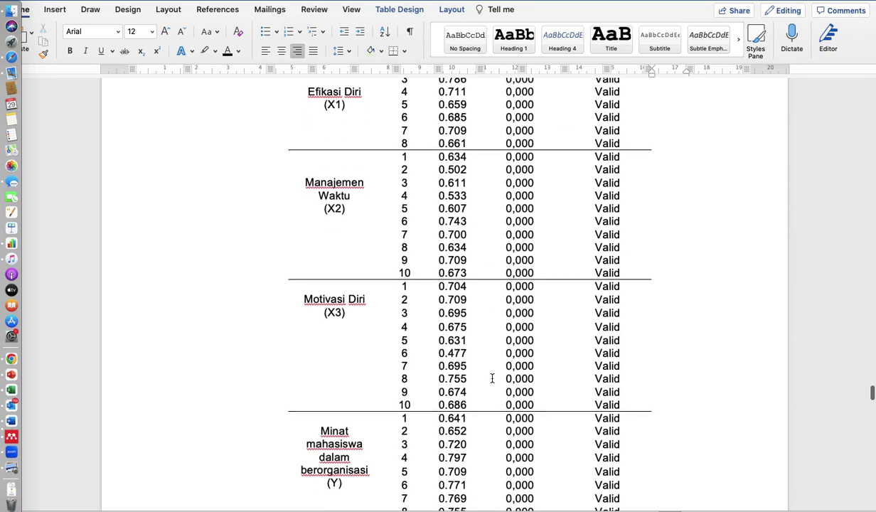
Shade the Pearson Correlation cell of Y7 in the Minat Berorganisasi column of the Y correlation table light gold
scroll(492, 378, up, 9)
scroll(492, 377, up, 15)
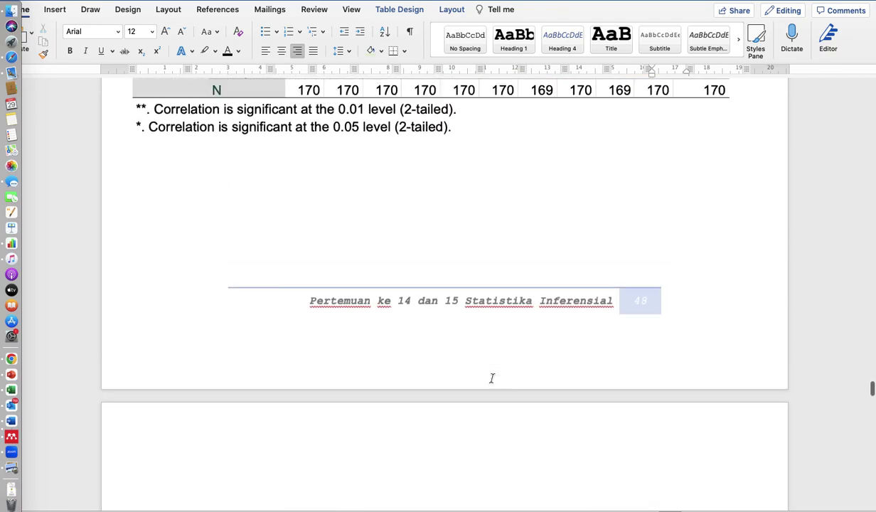
scroll(491, 379, down, 1)
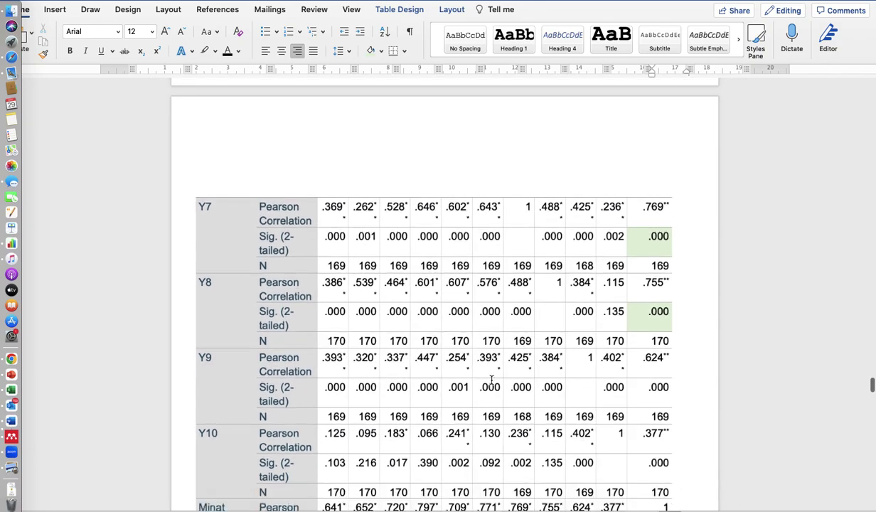
scroll(473, 366, up, 3)
scroll(360, 224, down, 5)
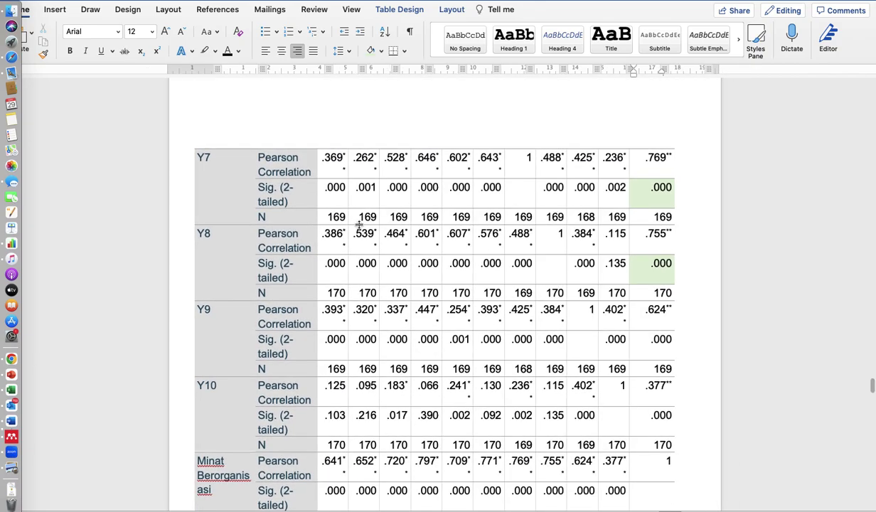
click(633, 158)
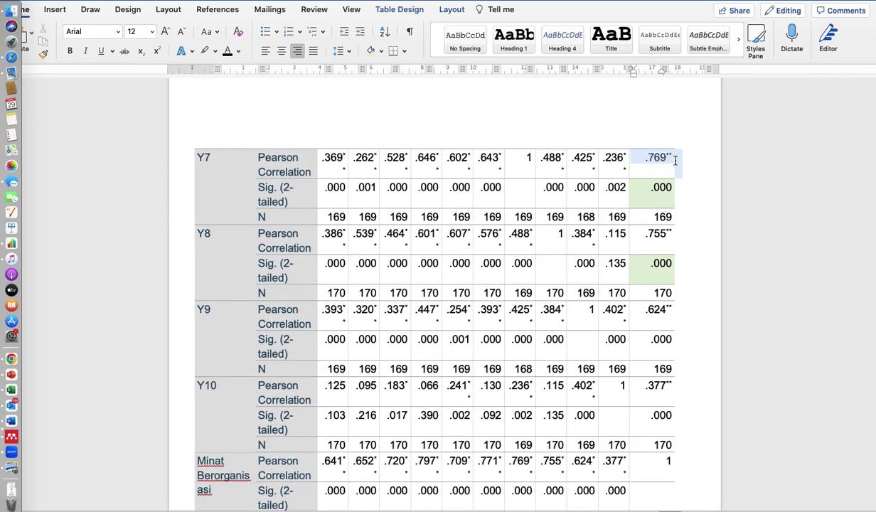
click(381, 51)
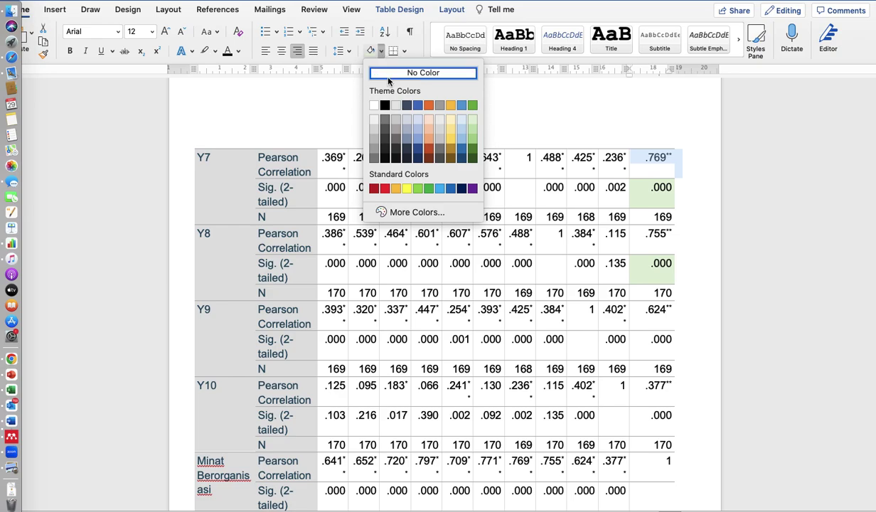
click(452, 127)
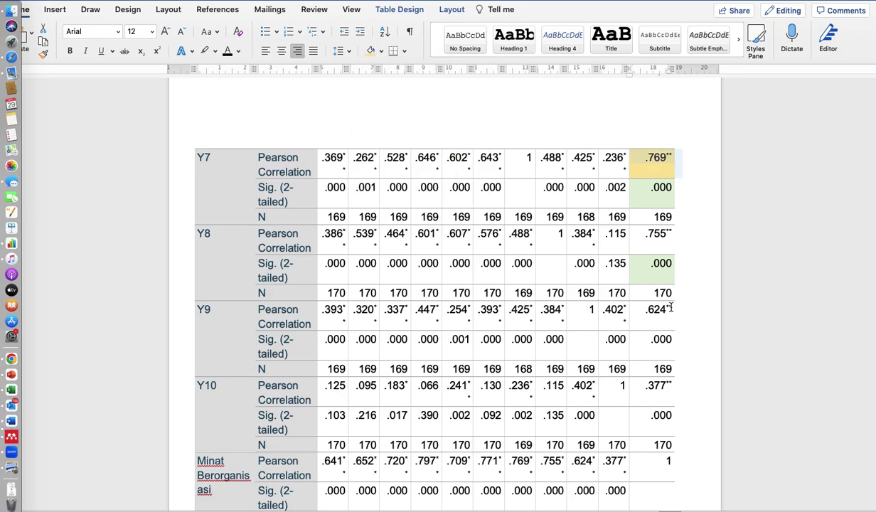
Shade Y8's Pearson Correlation and Sig. (2-tailed) cells and Y9's Pearson Correlation cell in the Minat Berorganisasi column light gold
drag(643, 238, 645, 266)
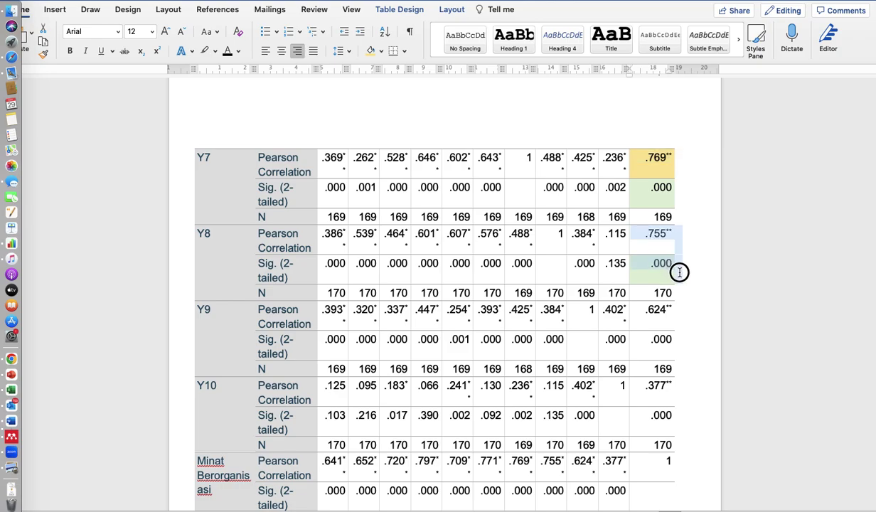
click(370, 51)
click(633, 323)
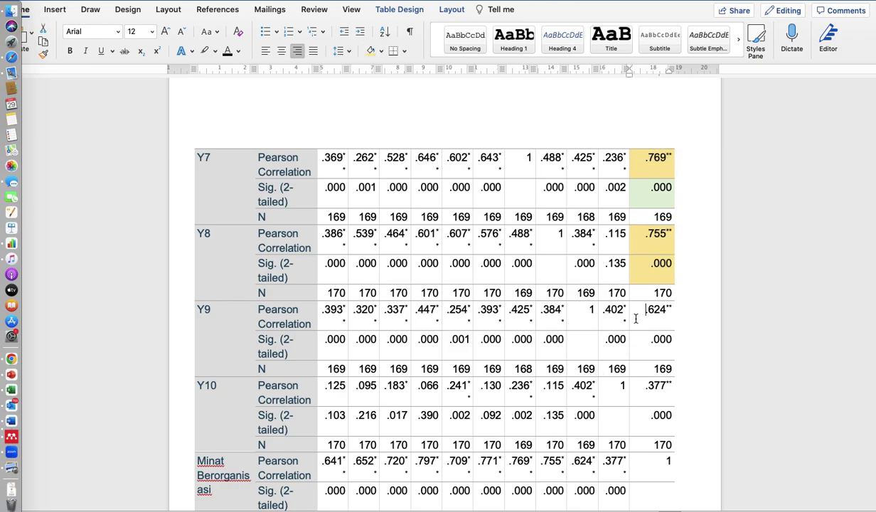
click(370, 51)
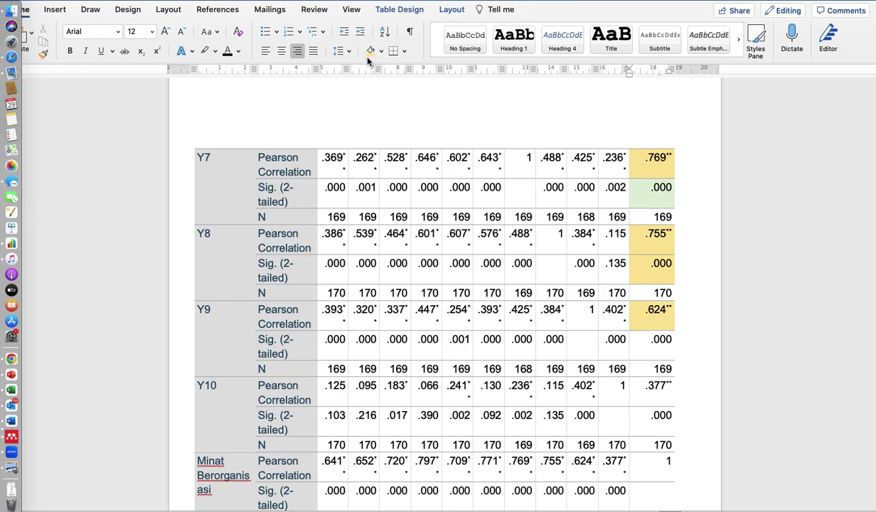
Examine the r hitung values in the validity summary table, from the Y items back up to the Efikasi Diri (X1) items
scroll(469, 331, down, 15)
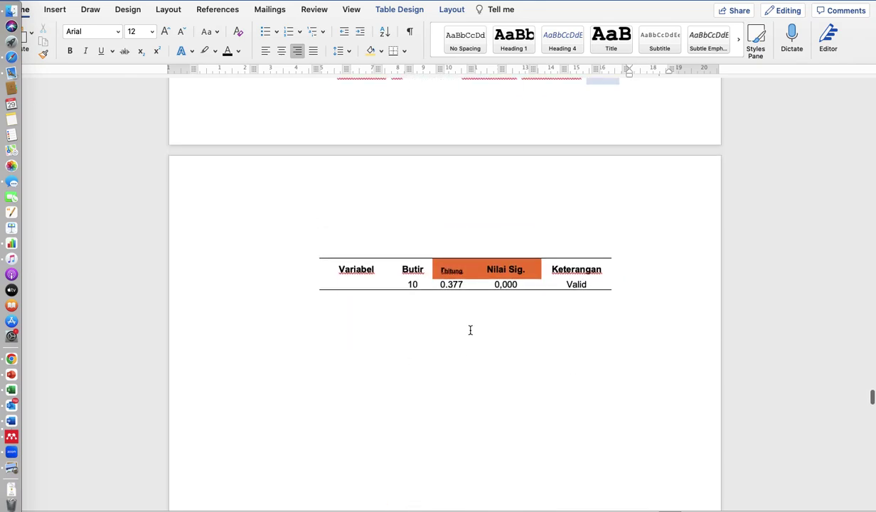
scroll(470, 330, up, 4)
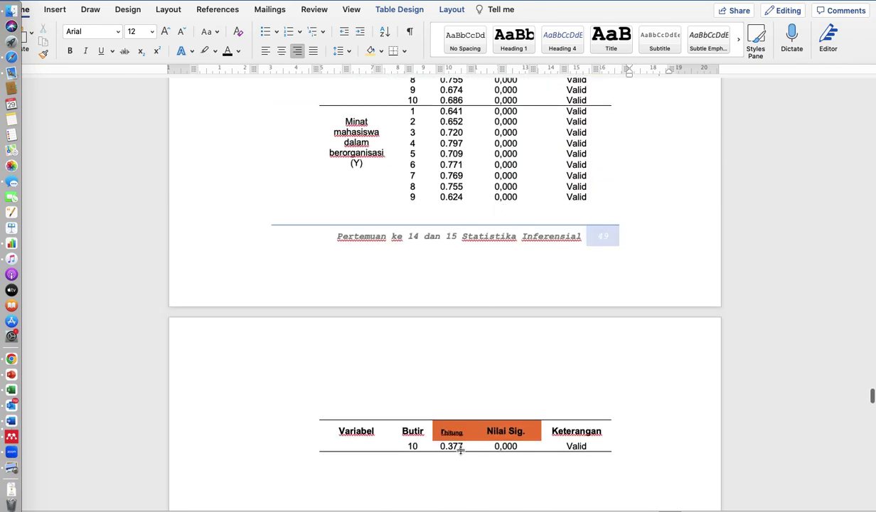
scroll(455, 194, up, 3)
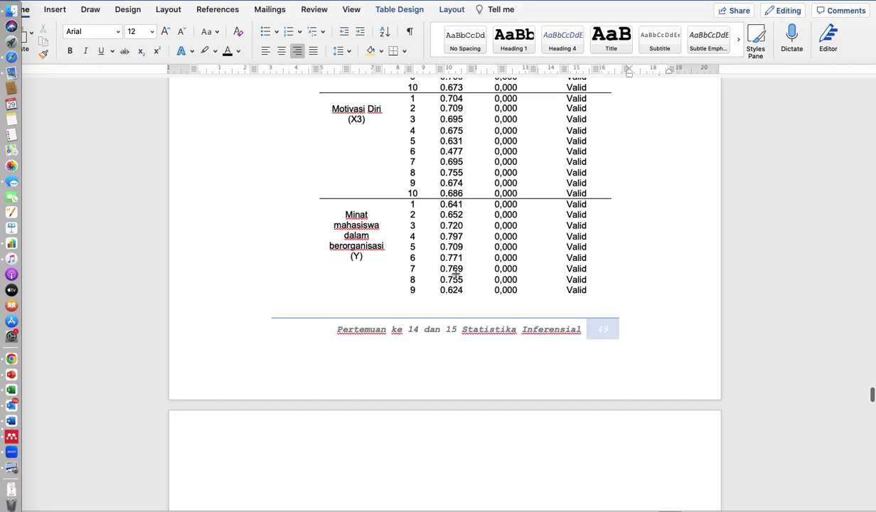
scroll(455, 274, down, 1)
scroll(455, 274, up, 3)
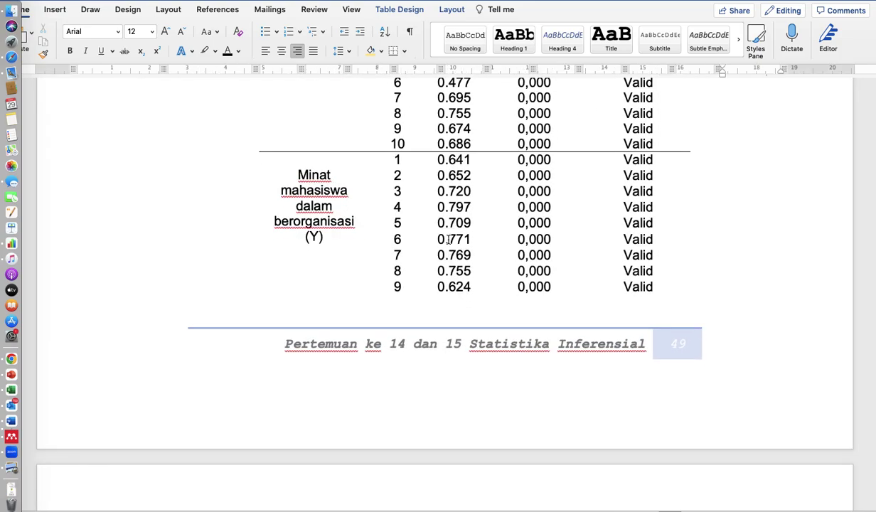
scroll(449, 241, up, 12)
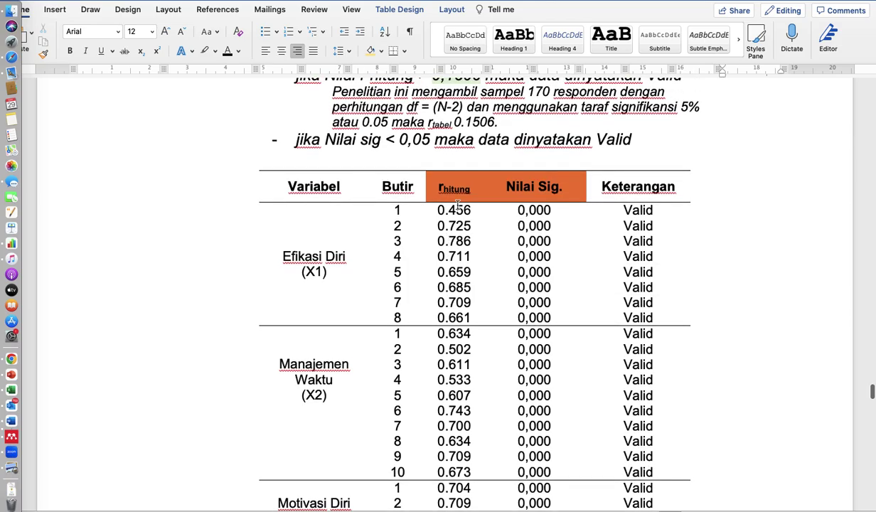
scroll(363, 301, down, 1)
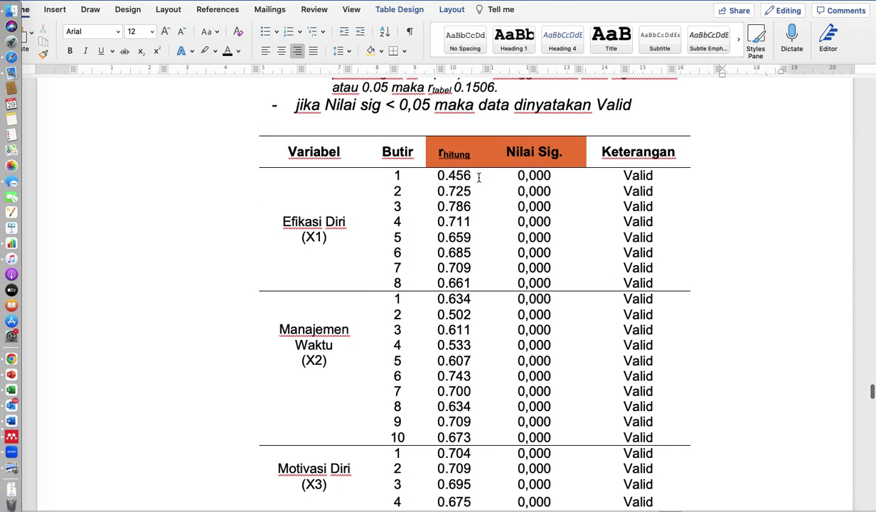
Check the Pearson Correlation of x3.2 in the total column of the X3 table, and return to the validity criteria above the summary table
scroll(478, 178, up, 20)
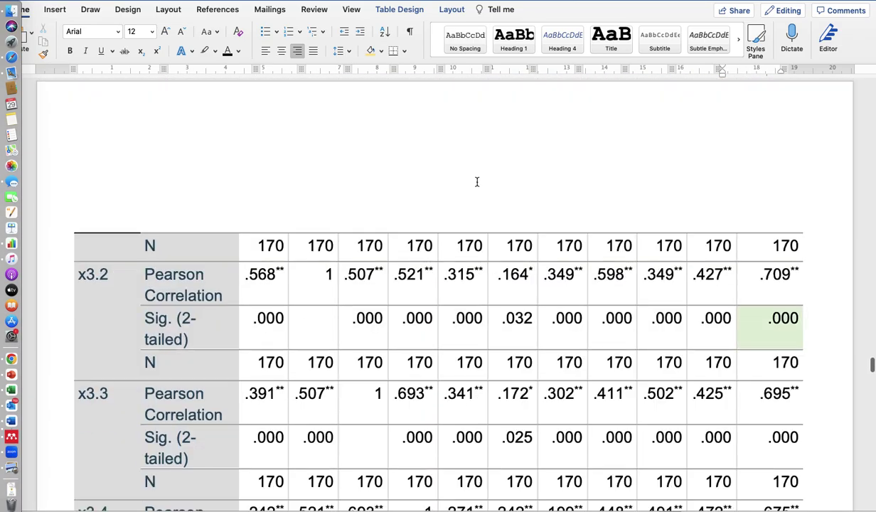
scroll(477, 182, up, 3)
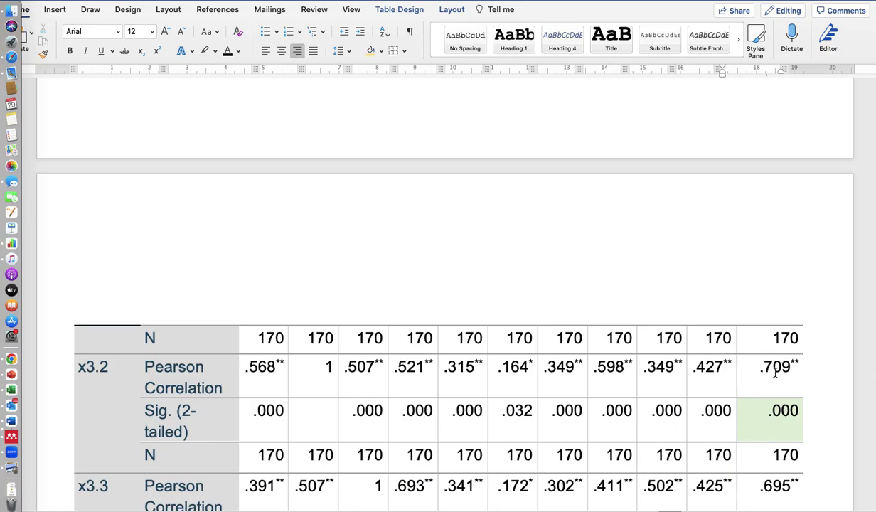
scroll(775, 374, down, 20)
scroll(775, 373, down, 10)
scroll(775, 372, up, 8)
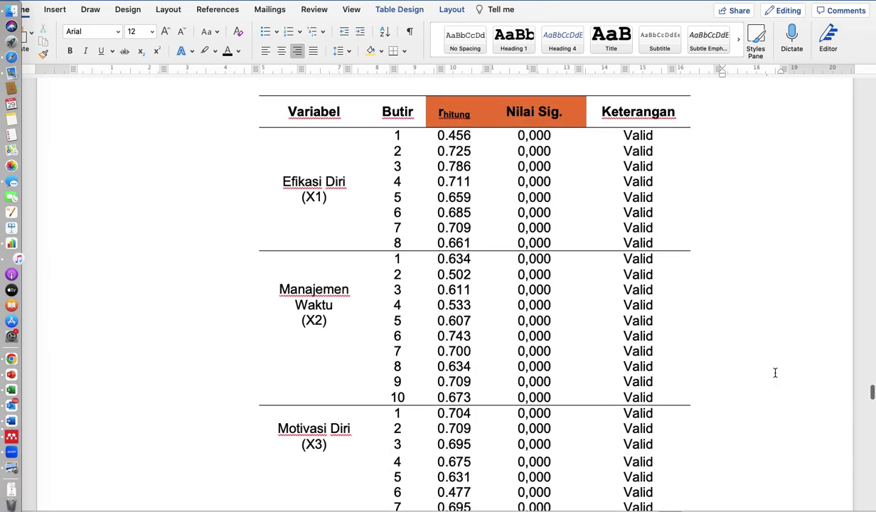
scroll(775, 373, up, 4)
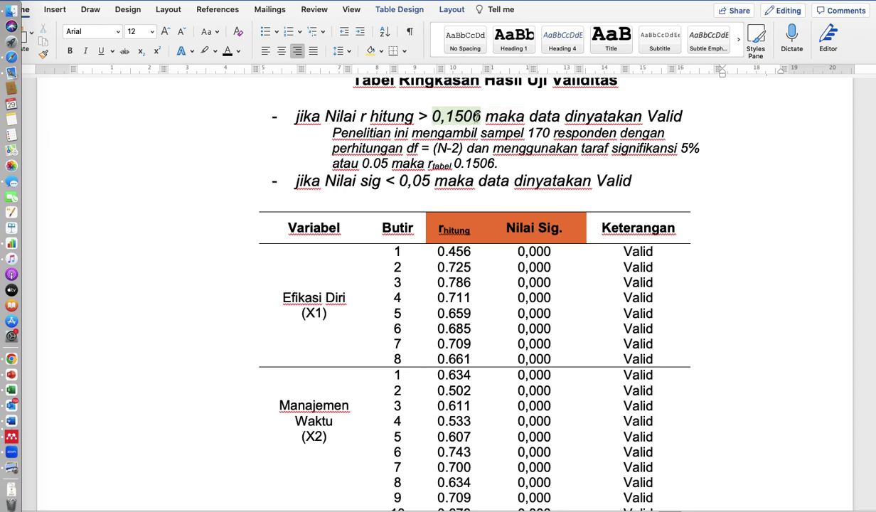
Switch to tabel-r.pdf and mark the df 168 row in the r table for df = 151 - 200
key(ctrl+Up)
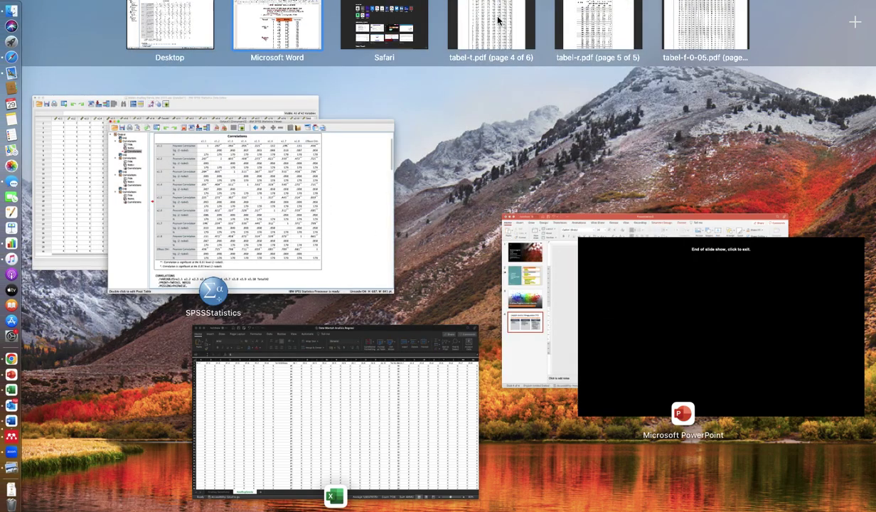
click(579, 43)
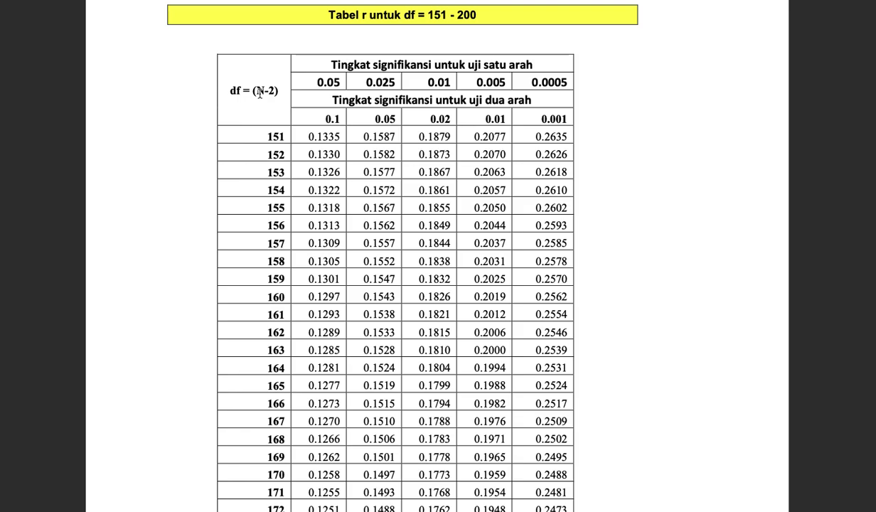
scroll(259, 281, down, 1)
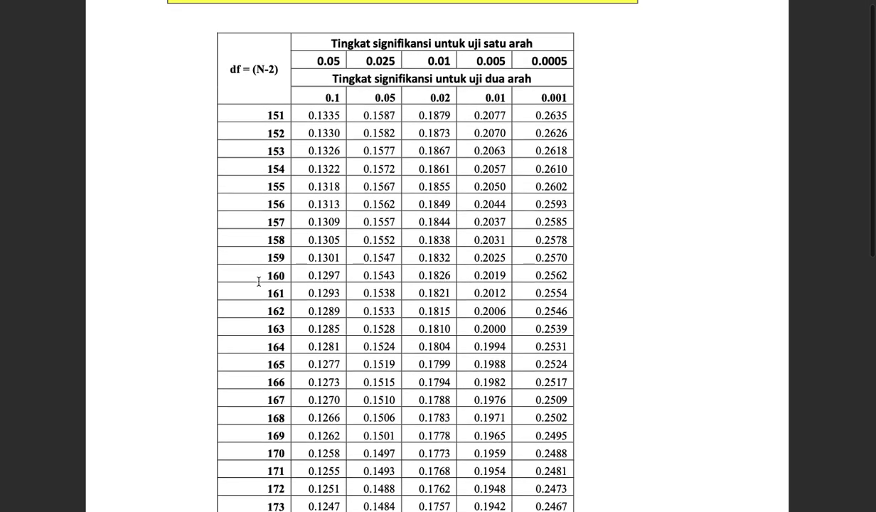
scroll(259, 282, down, 1)
drag(263, 432, 286, 425)
drag(264, 396, 287, 398)
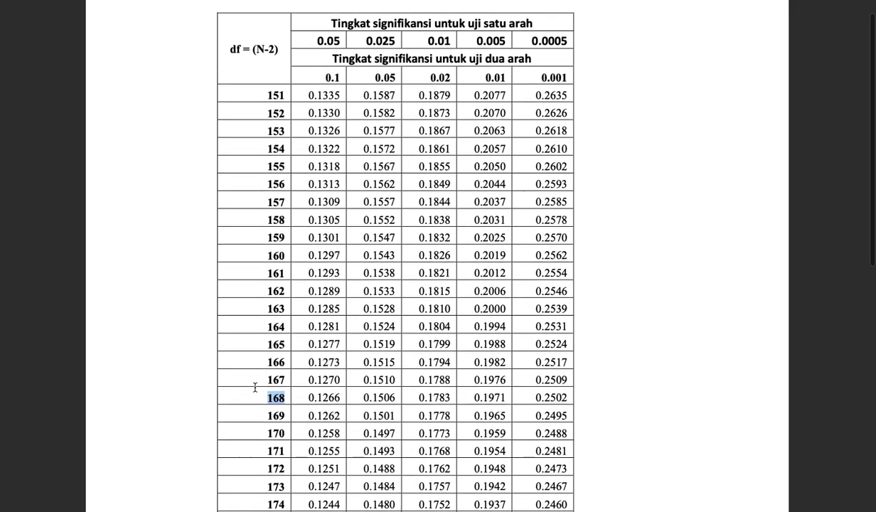
Mark the two-tailed test heading and the r table value at the 0.05 level in the df 168 row
scroll(254, 388, up, 5)
scroll(283, 389, up, 2)
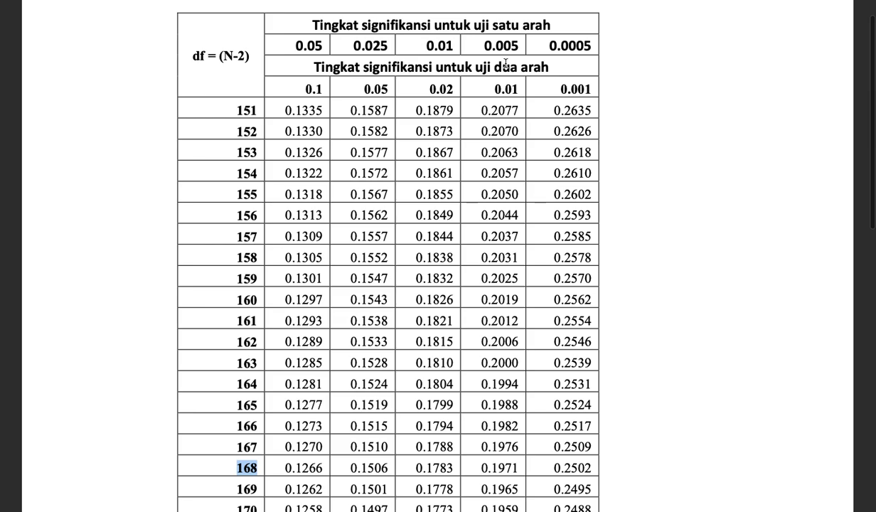
click(480, 69)
drag(480, 69, 540, 72)
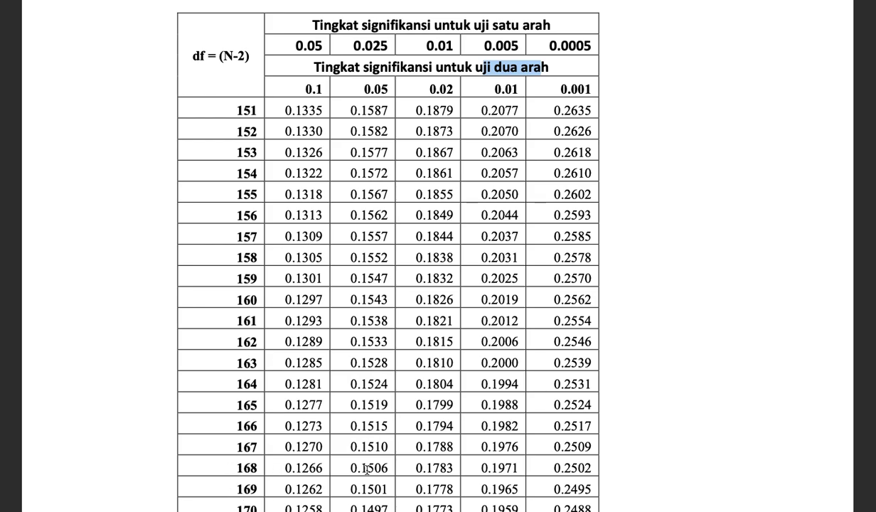
drag(348, 468, 391, 470)
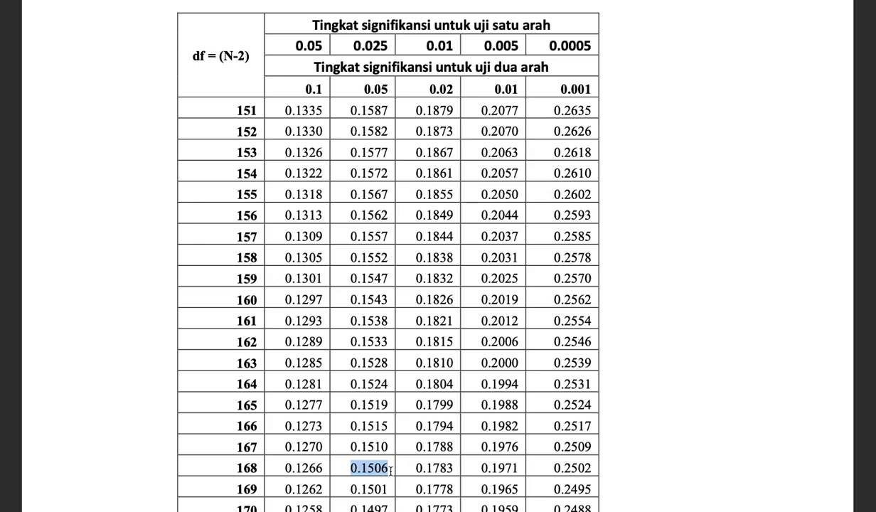
Return to the Word document and review the validity criteria and the summary table from X1 through Y
key(ctrl+Up)
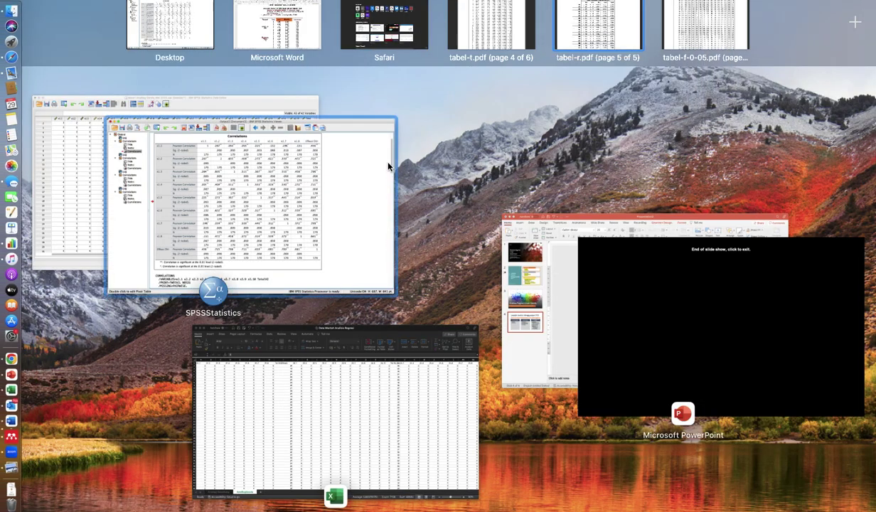
click(285, 30)
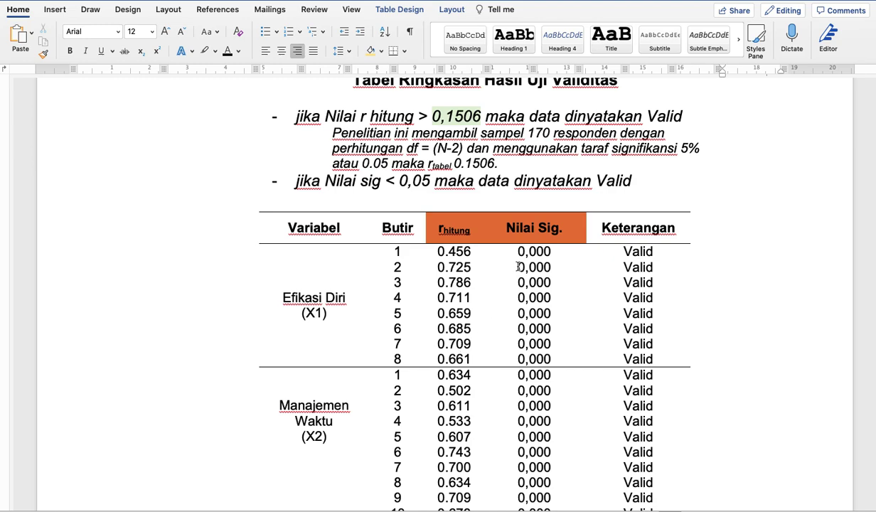
scroll(446, 313, down, 1)
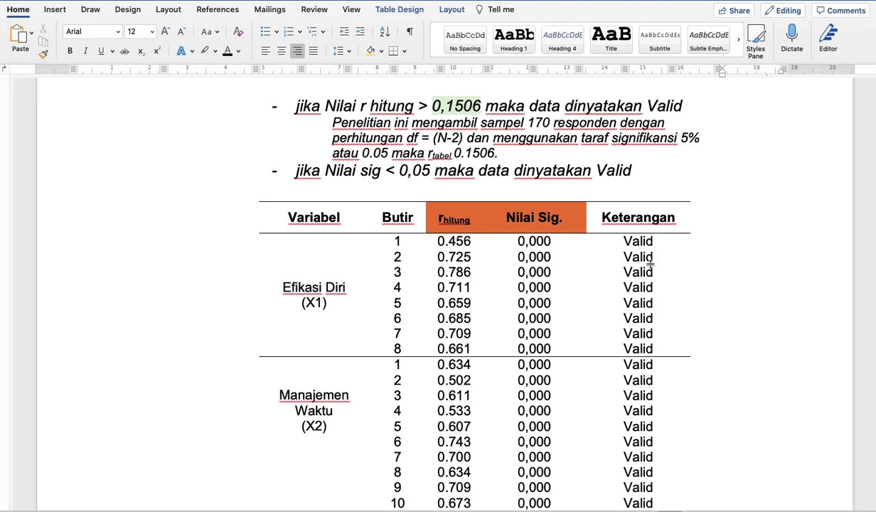
scroll(650, 256, down, 1)
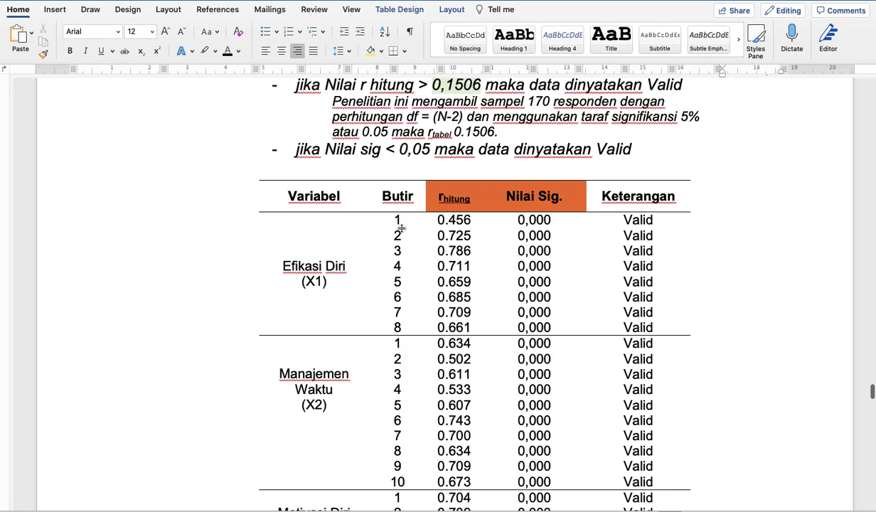
scroll(401, 228, down, 10)
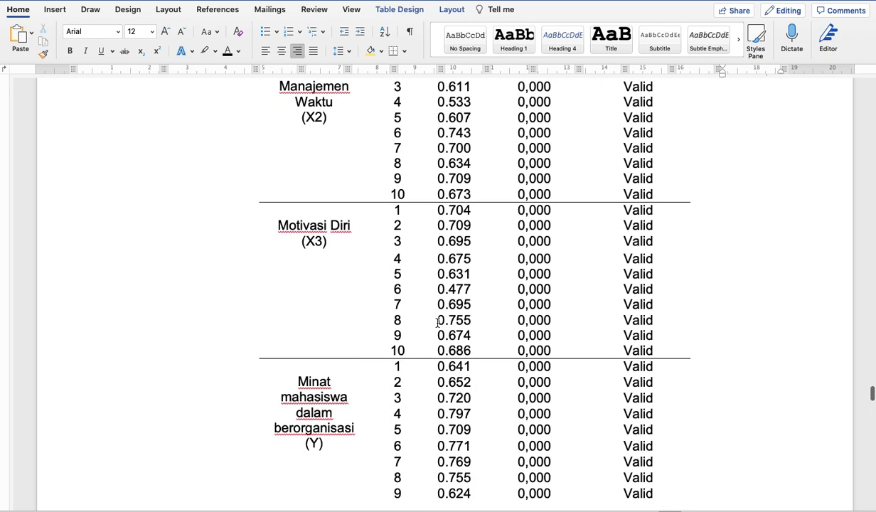
scroll(438, 322, down, 4)
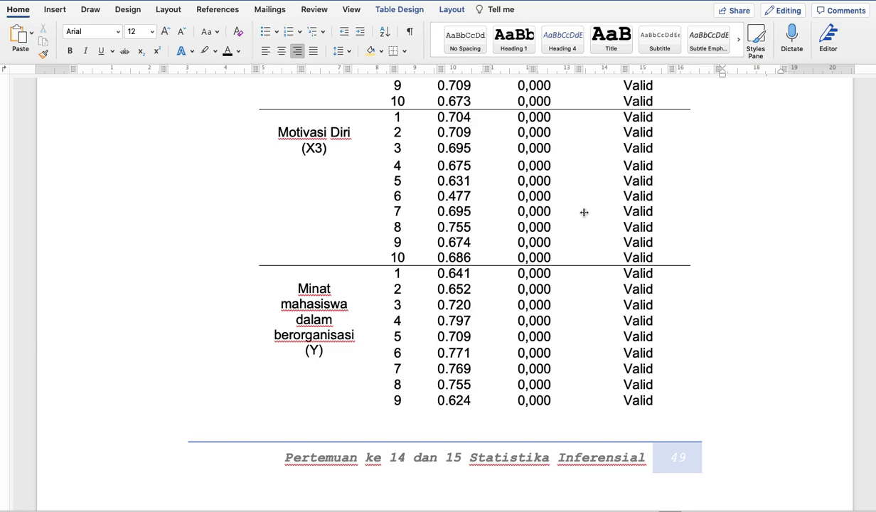
Switch to the SPSS data set and run a Reliability Analysis with the Alpha model on items x1.1 to x1.8
key(ctrl+Up)
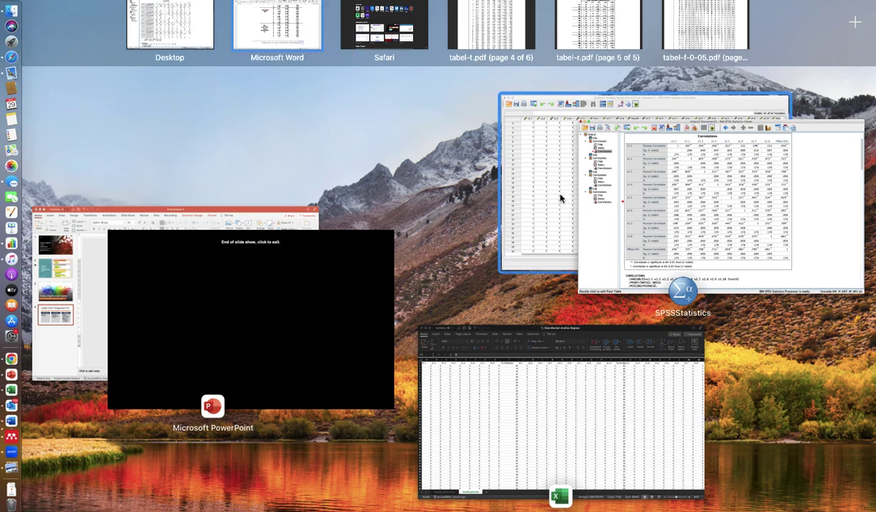
click(550, 182)
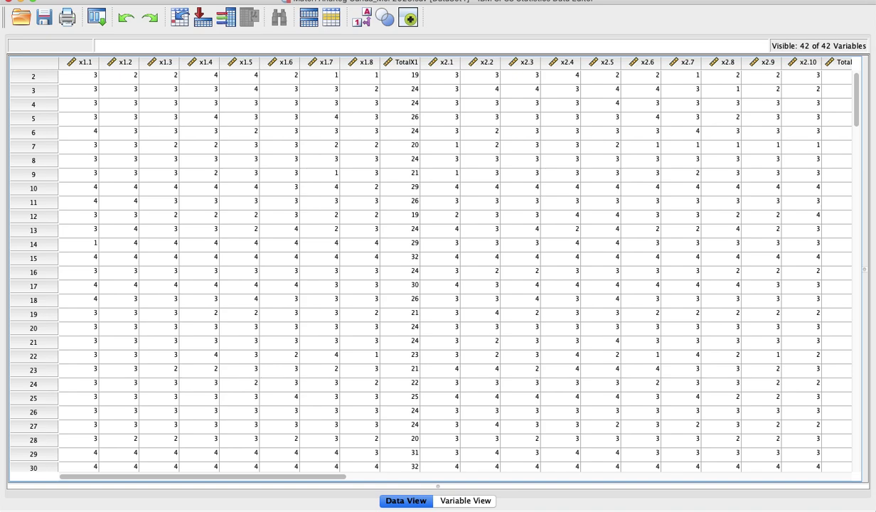
click(286, 0)
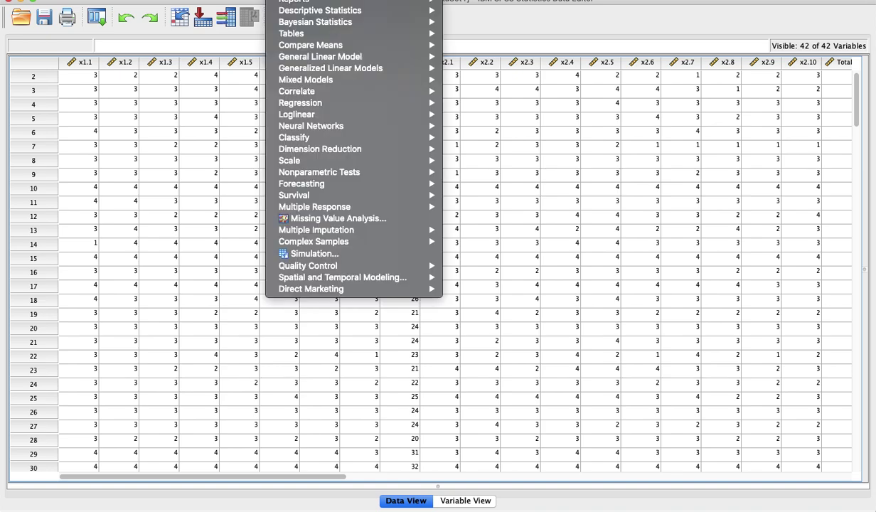
mouse_move(310, 107)
mouse_move(304, 164)
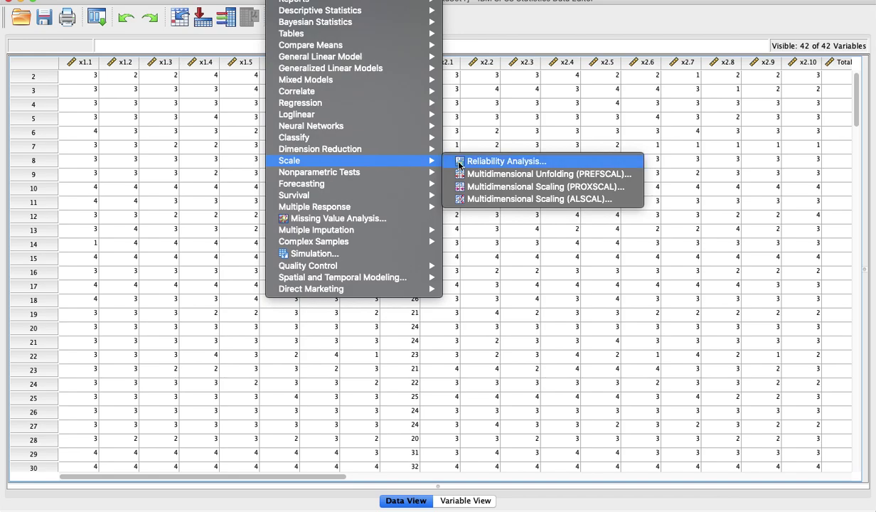
click(459, 165)
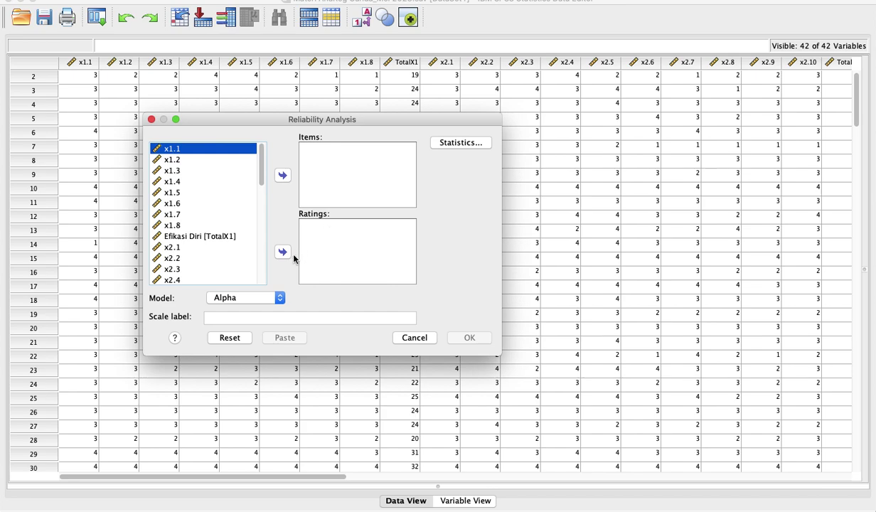
click(231, 338)
key(shift+Down)
key(shift+Down)
key(shift+Down)
key(shift+Down)
key(shift+Down)
key(shift+Down)
key(shift+Down)
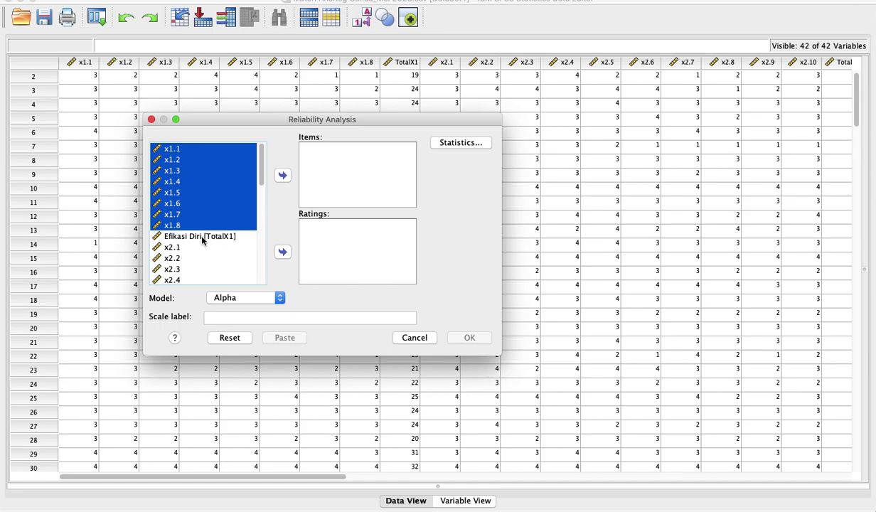
click(282, 175)
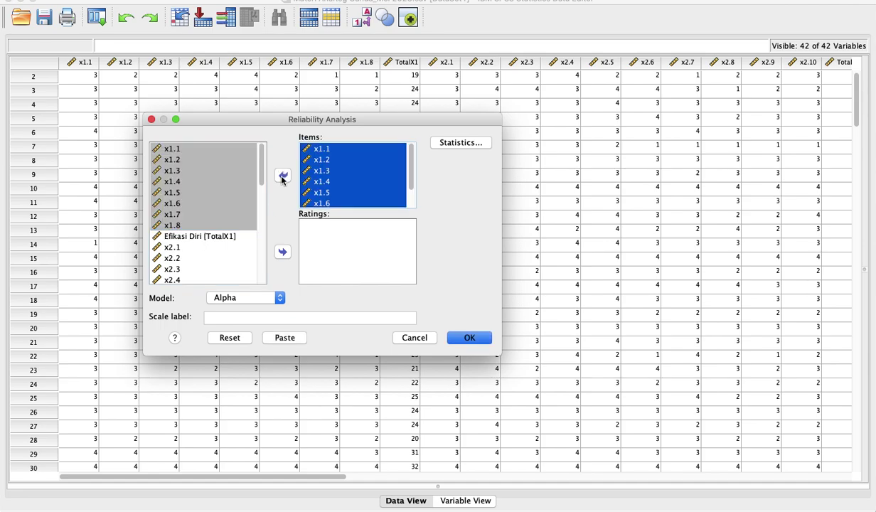
click(462, 338)
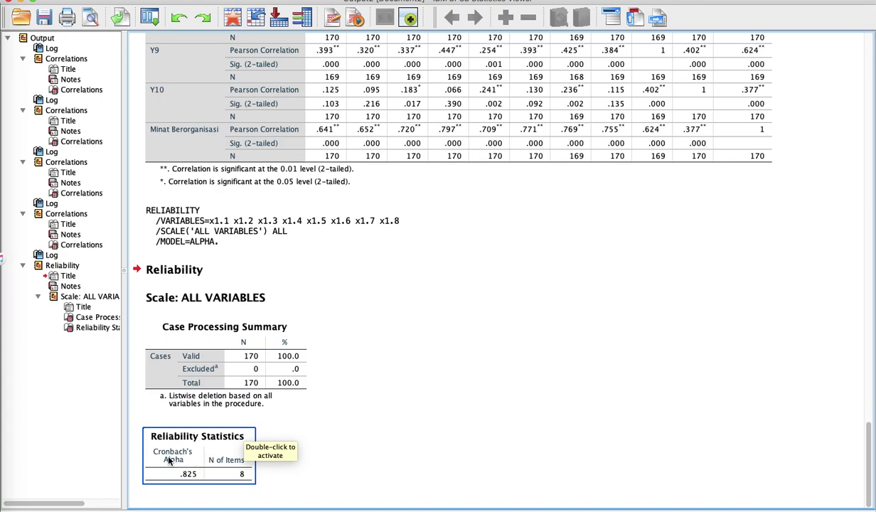
Return to the data set, clear the previous Reliability Analysis items, and run the analysis on x2.1 to x2.10
key(ctrl+Up)
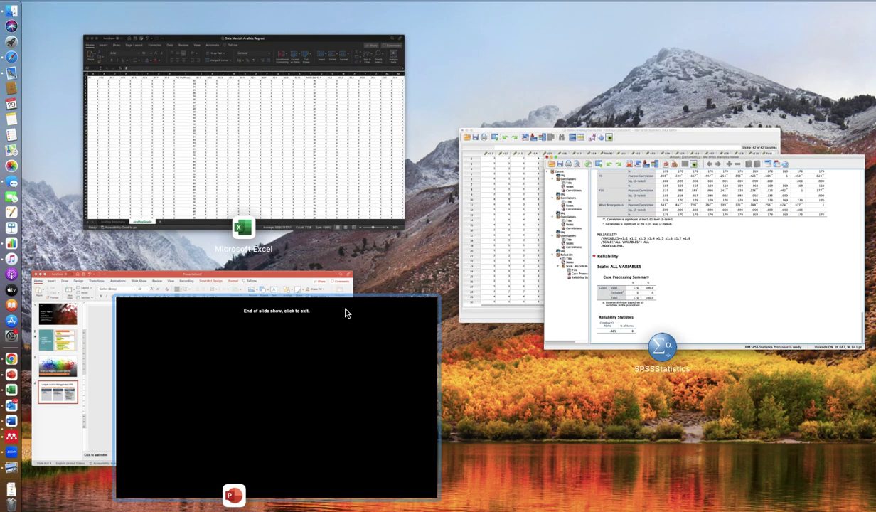
click(472, 236)
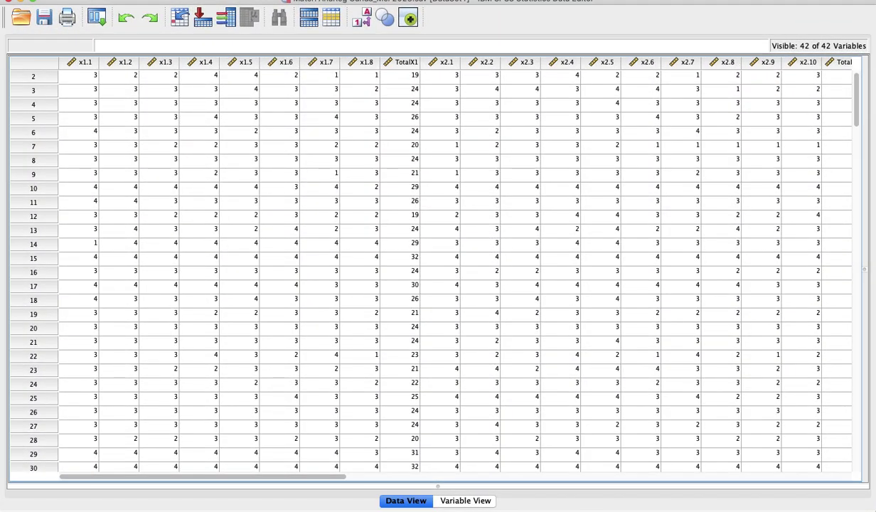
click(286, 0)
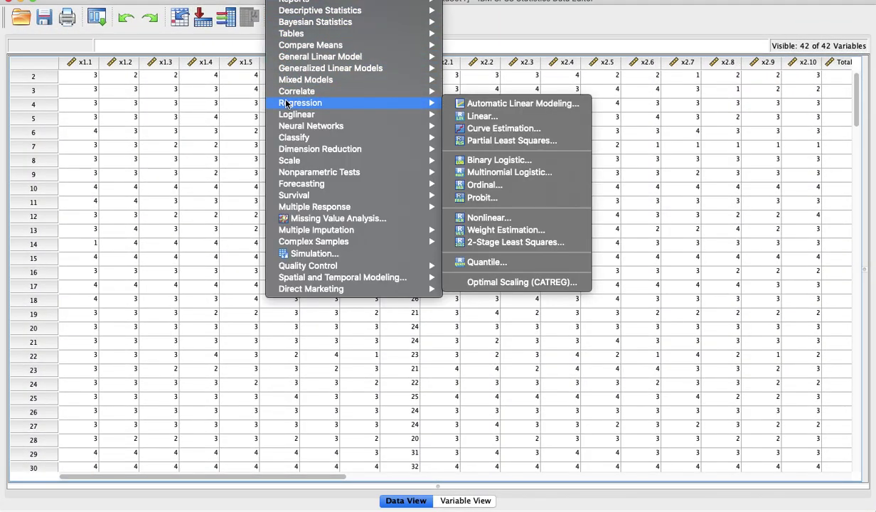
mouse_move(288, 96)
mouse_move(283, 158)
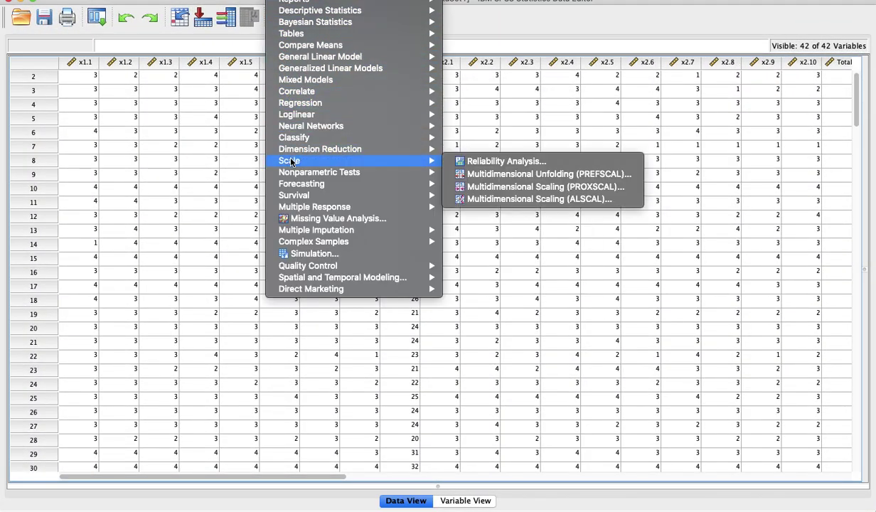
click(465, 162)
click(229, 338)
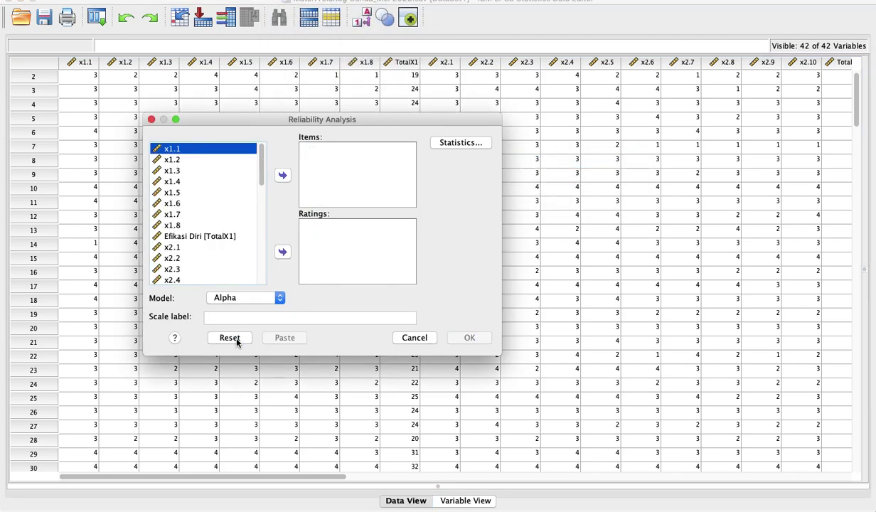
click(219, 248)
key(shift+Down)
key(shift+Down)
key(shift+Down)
key(shift+Down)
key(shift+Down)
key(shift+Down)
key(shift+Down)
key(shift+Down)
key(shift+Down)
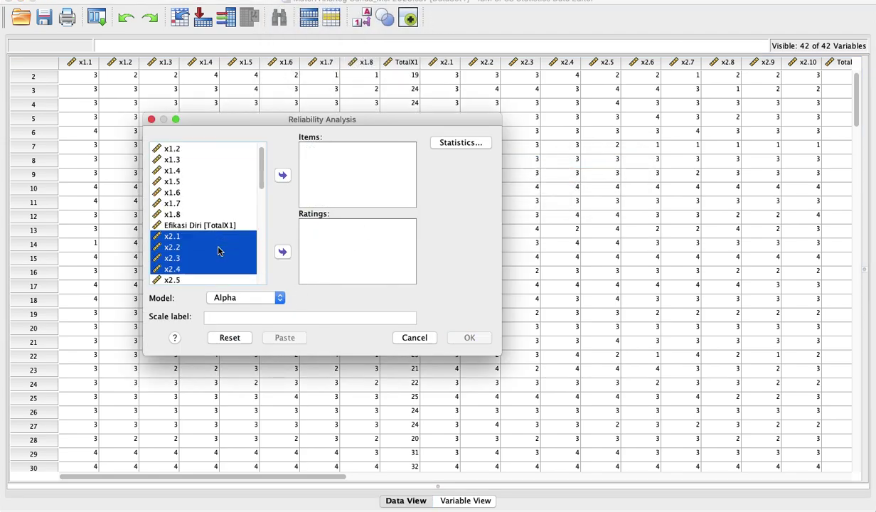
scroll(219, 250, down, 1)
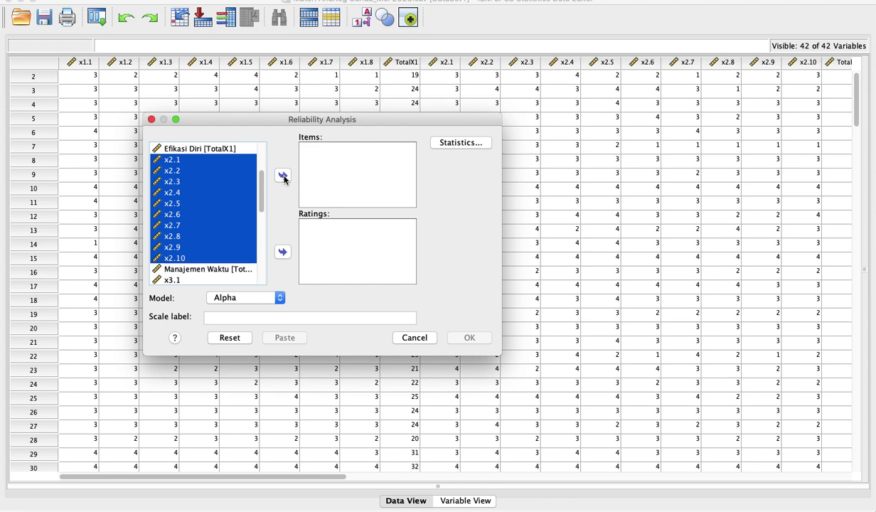
click(282, 175)
click(469, 337)
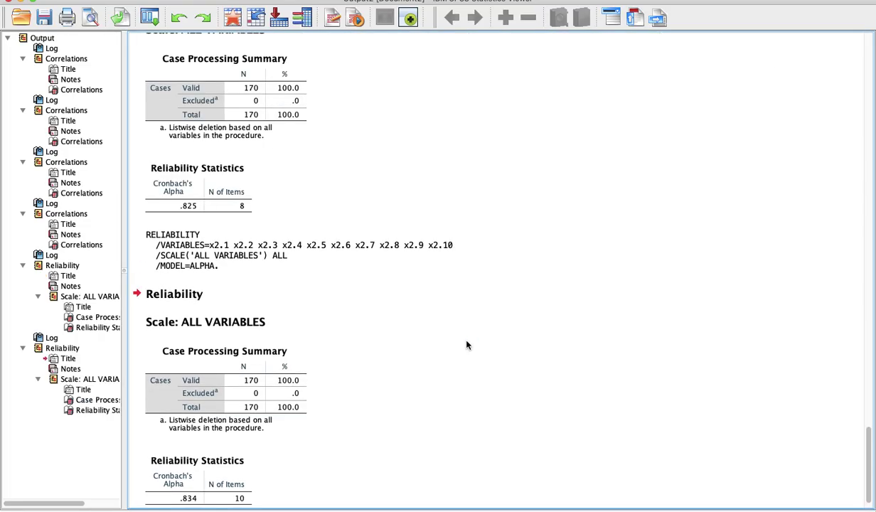
Reset the Reliability Analysis from the data set and run it on items x3.1 to x3.10
key(ctrl+Up)
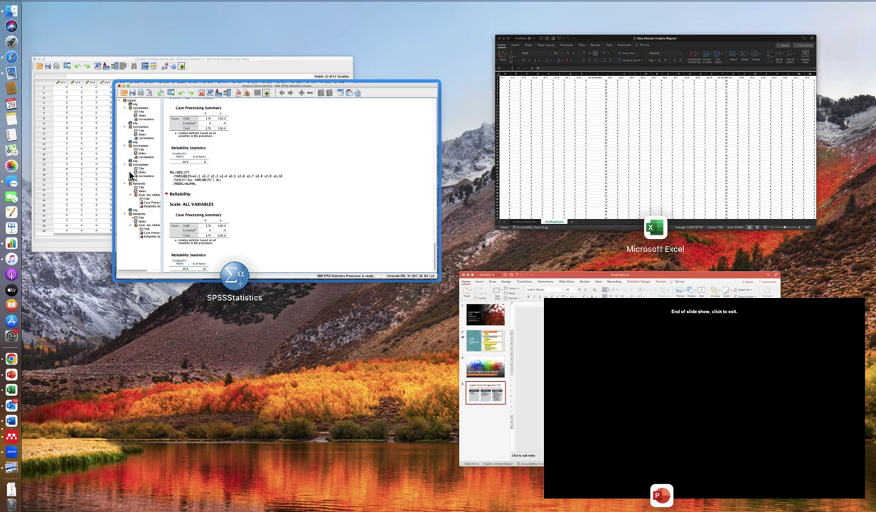
click(88, 170)
click(210, 4)
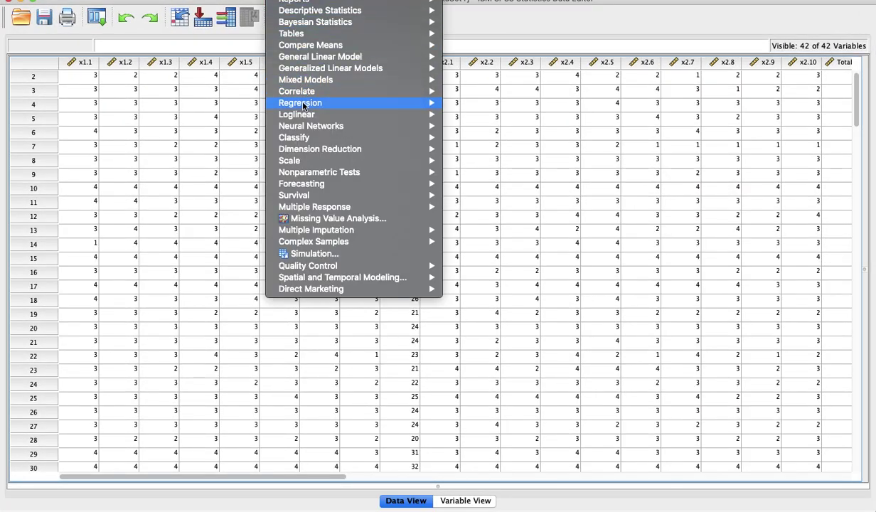
mouse_move(293, 160)
click(519, 155)
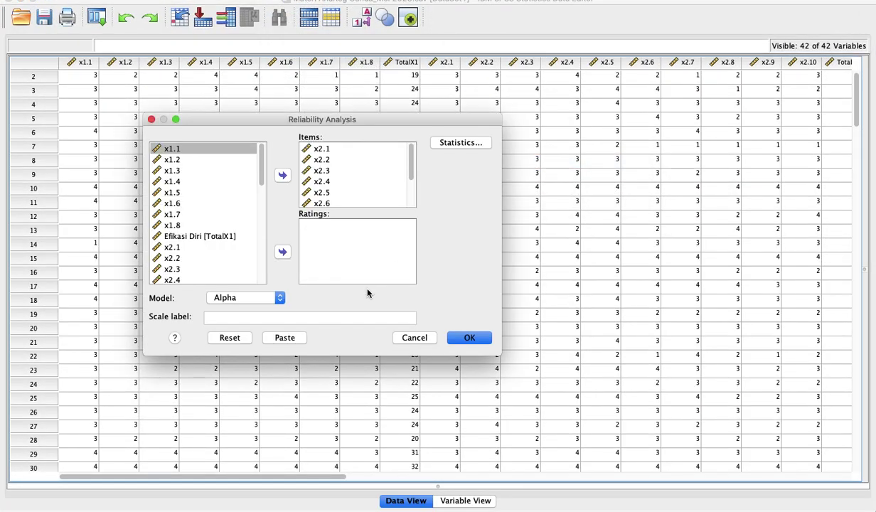
click(230, 337)
scroll(203, 241, down, 5)
click(204, 237)
key(shift+Down)
key(shift+Down)
key(shift+Down)
key(shift+Down)
key(shift+Down)
key(shift+Down)
key(shift+Down)
key(shift+Down)
key(shift+Down)
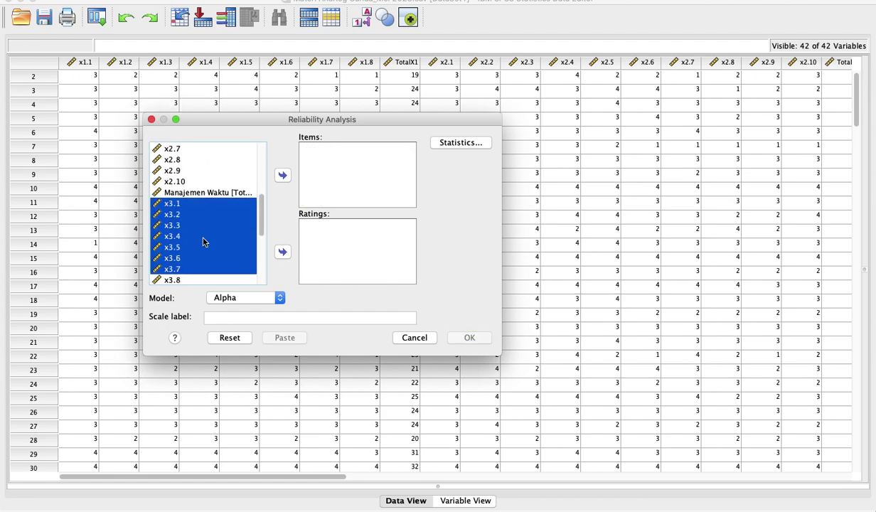
click(282, 175)
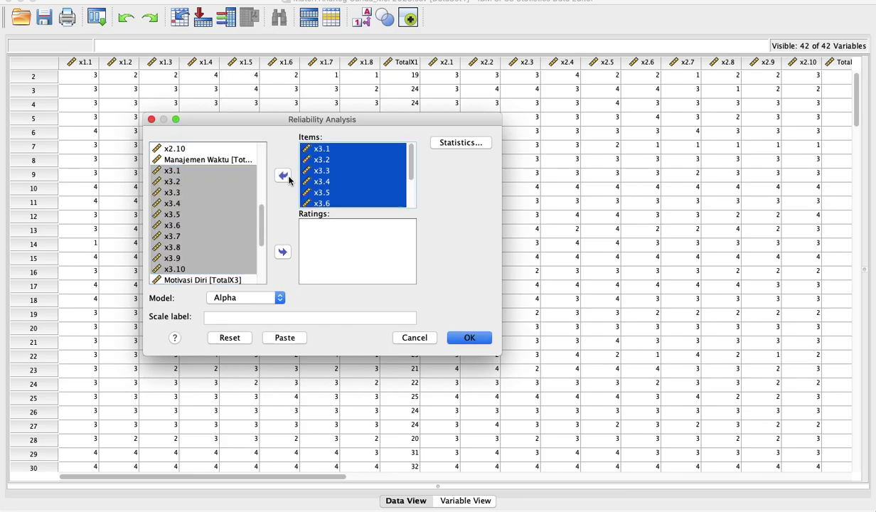
click(473, 340)
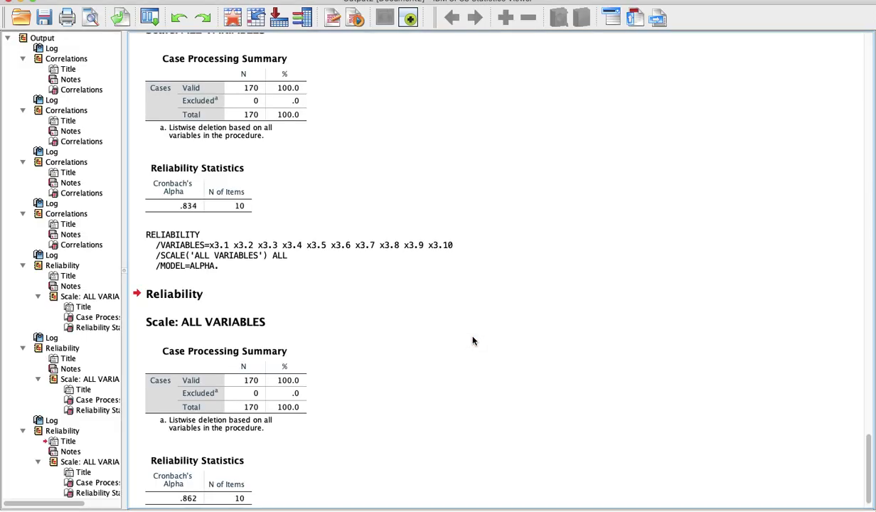
Reopen and reset the Reliability Analysis, and run it a second time on the ten X3 items, x3.1 to x3.10
key(ctrl+Up)
click(80, 160)
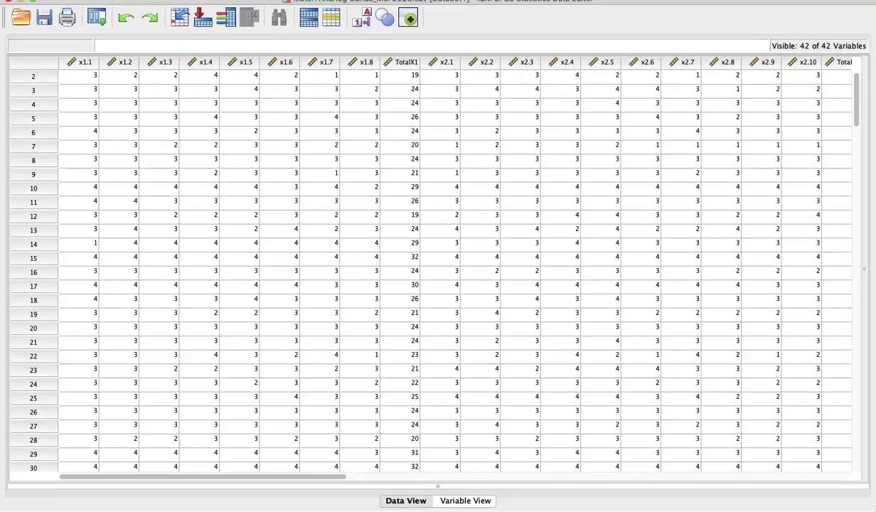
click(284, 1)
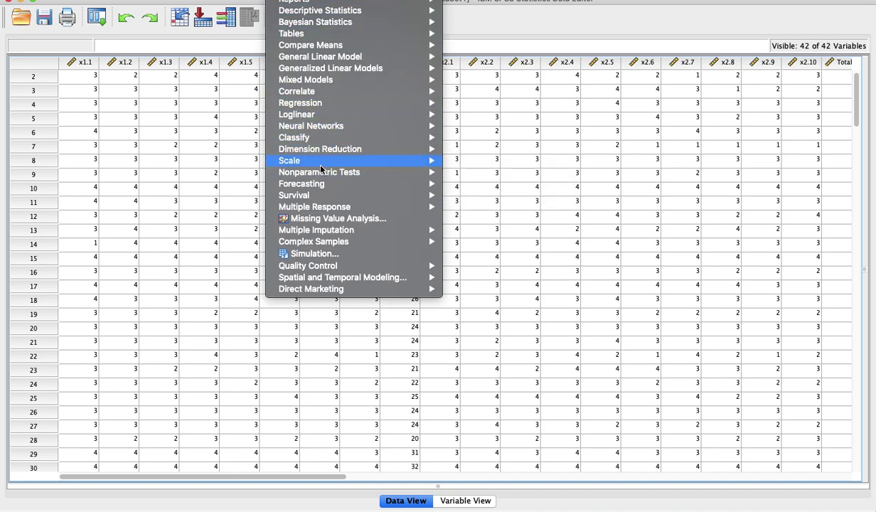
mouse_move(356, 161)
click(480, 163)
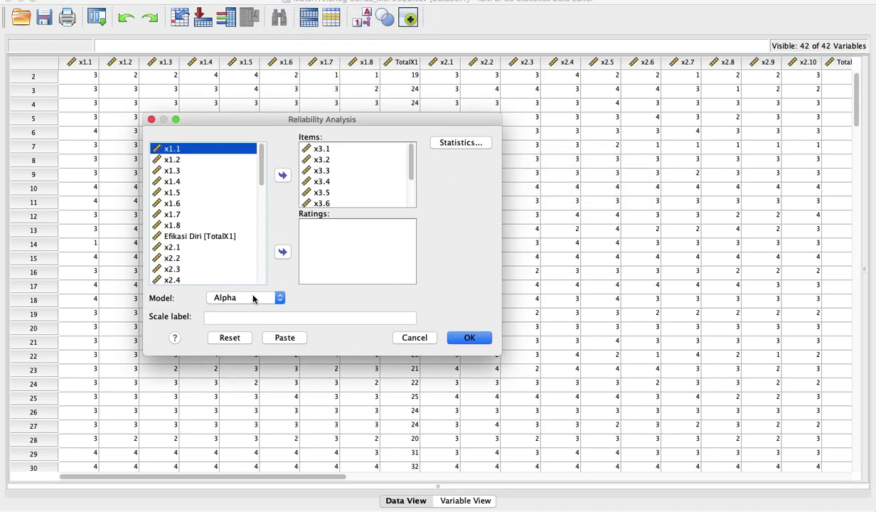
click(229, 338)
scroll(225, 238, down, 5)
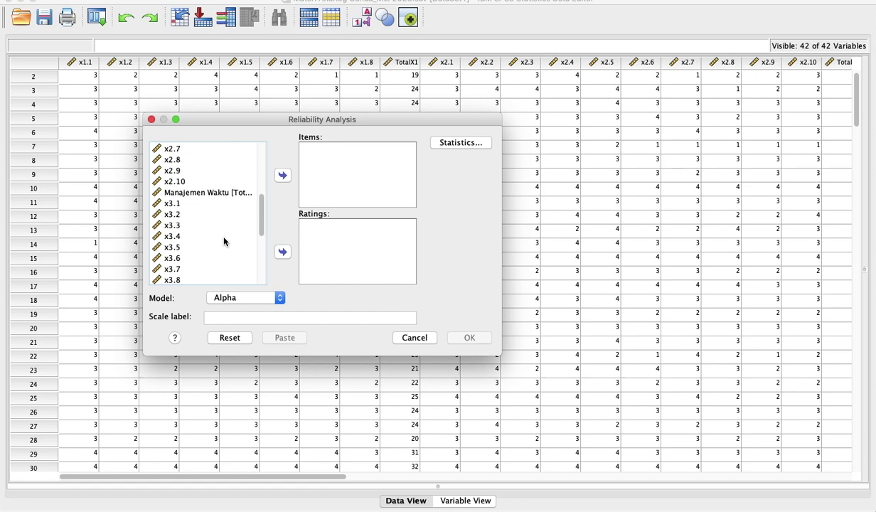
click(224, 204)
key(shift+Down)
key(shift+Down)
key(shift+Down)
key(shift+Down)
key(shift+Down)
key(shift+Down)
key(shift+Down)
key(shift+Down)
key(shift+Down)
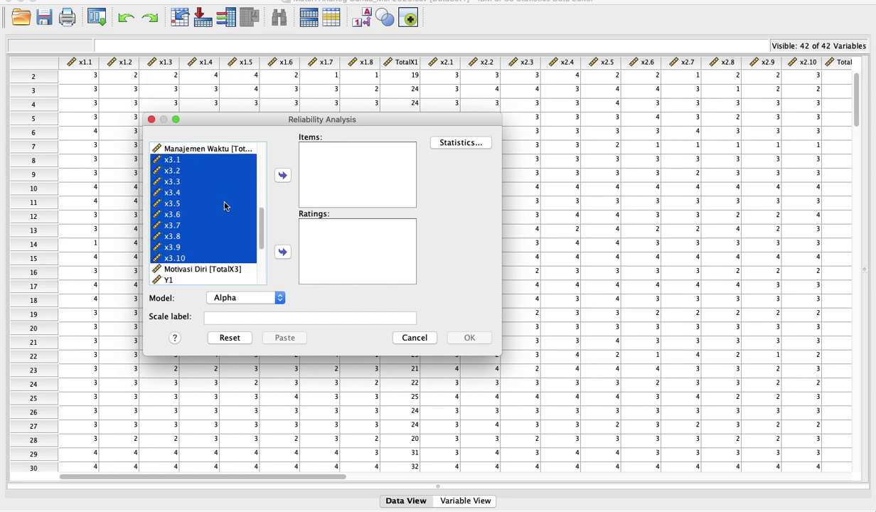
click(283, 175)
click(466, 337)
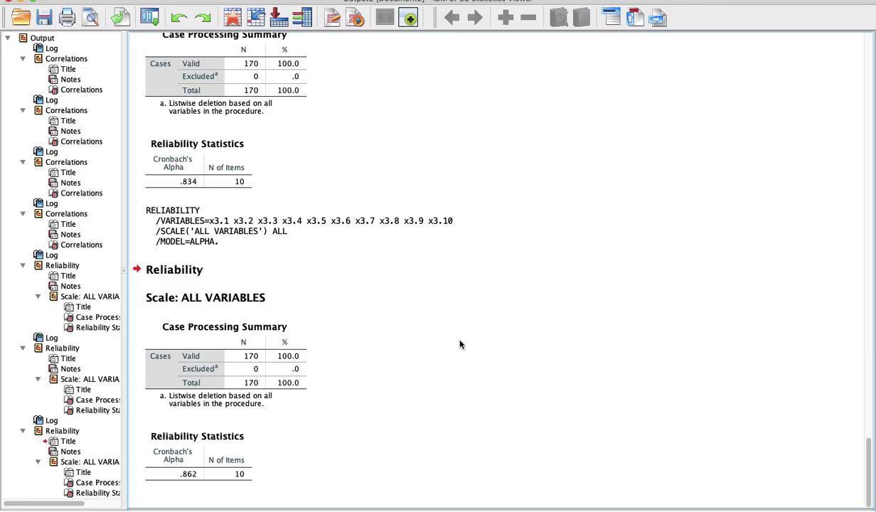
Return to the data set, reset the Reliability Analysis, and run it with the Alpha model on items Y1 to Y10
key(ctrl+Up)
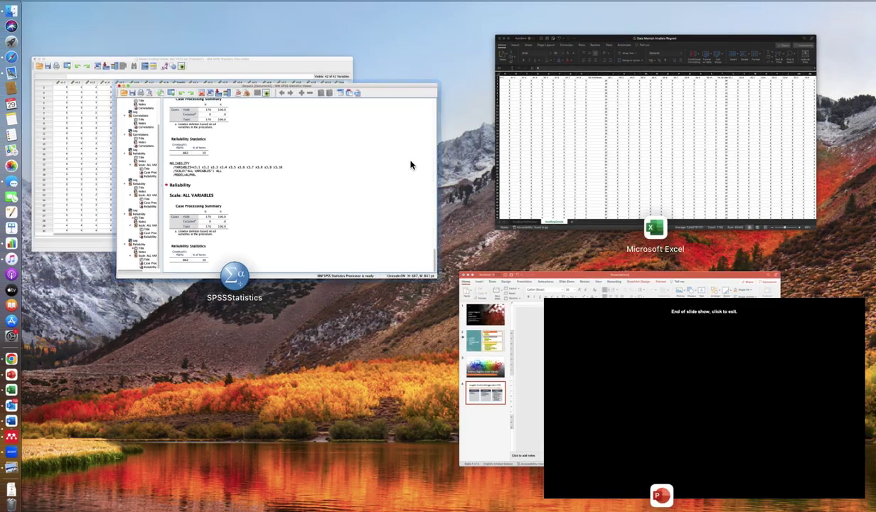
click(62, 142)
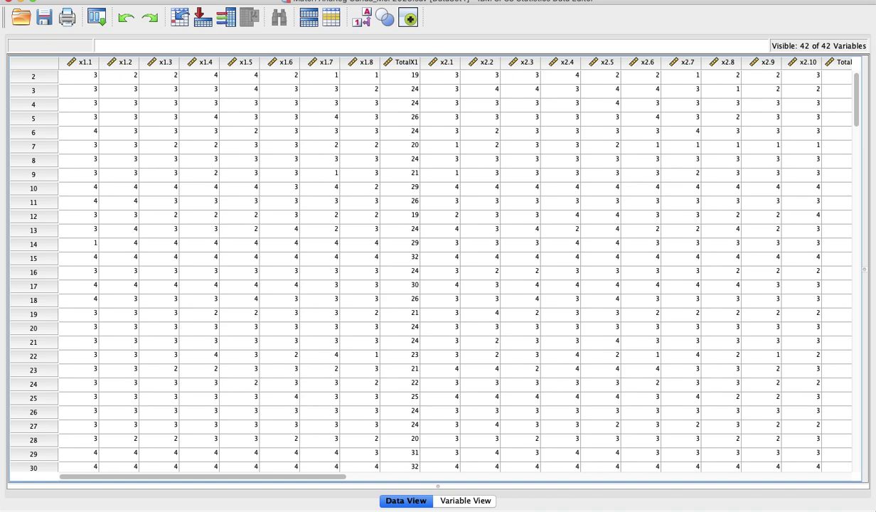
click(284, 1)
mouse_move(297, 91)
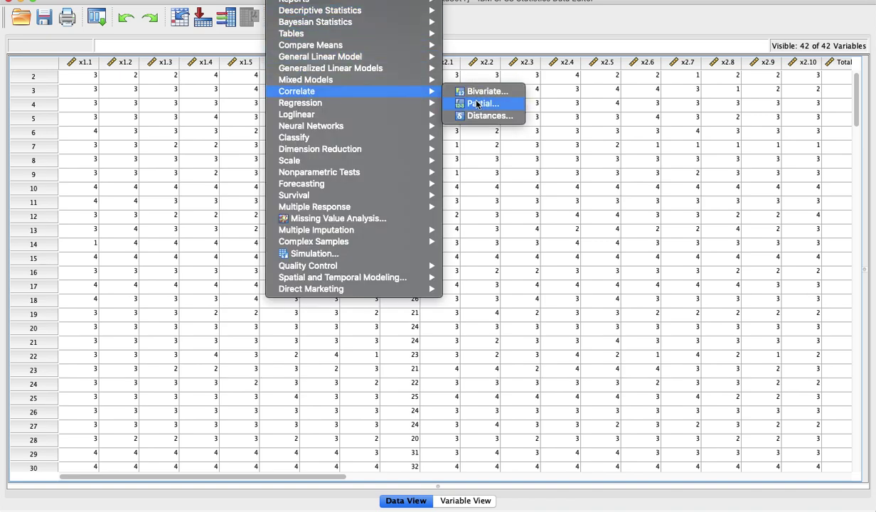
mouse_move(390, 161)
click(474, 163)
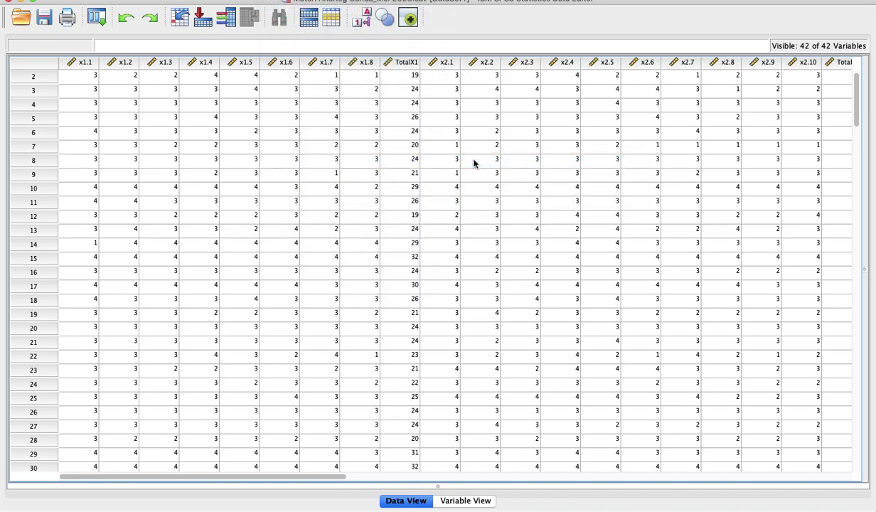
click(228, 337)
scroll(214, 264, down, 10)
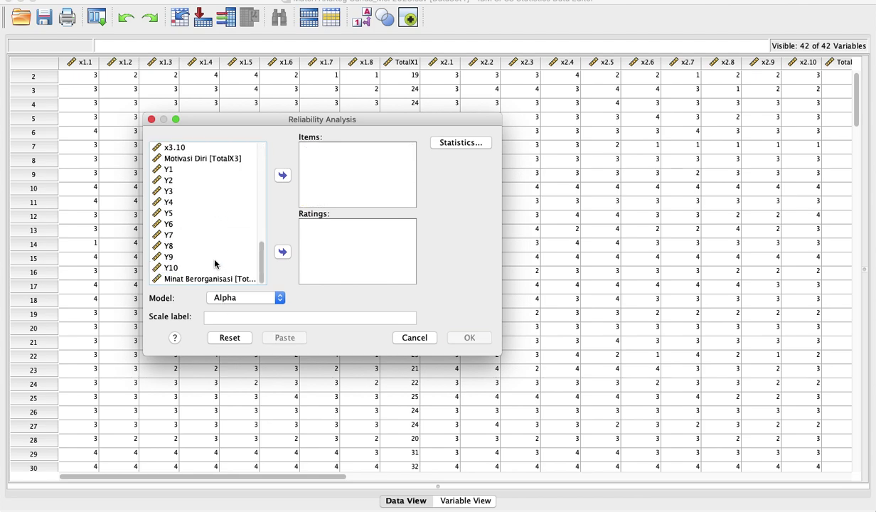
click(230, 173)
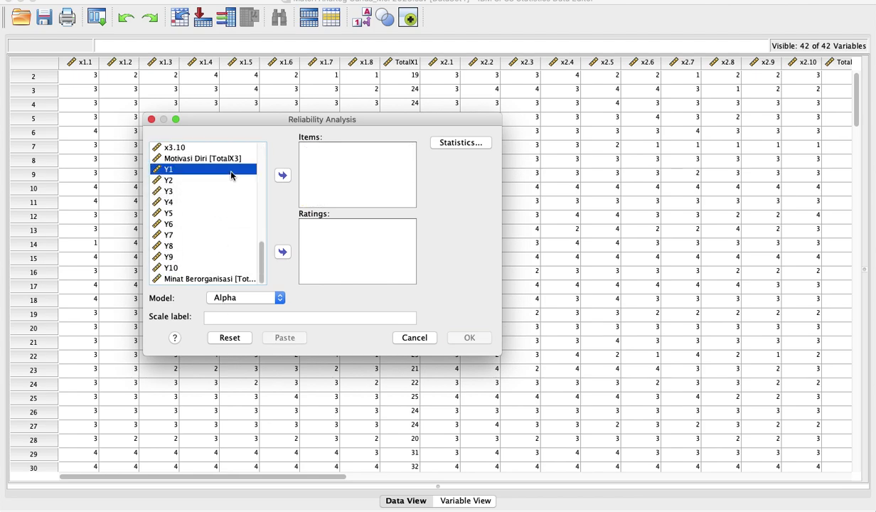
key(shift+Down)
key(shift+Down)
key(shift+Down)
key(shift+Down)
key(shift+Down)
key(shift+Down)
key(shift+Down)
key(shift+Down)
key(shift+Down)
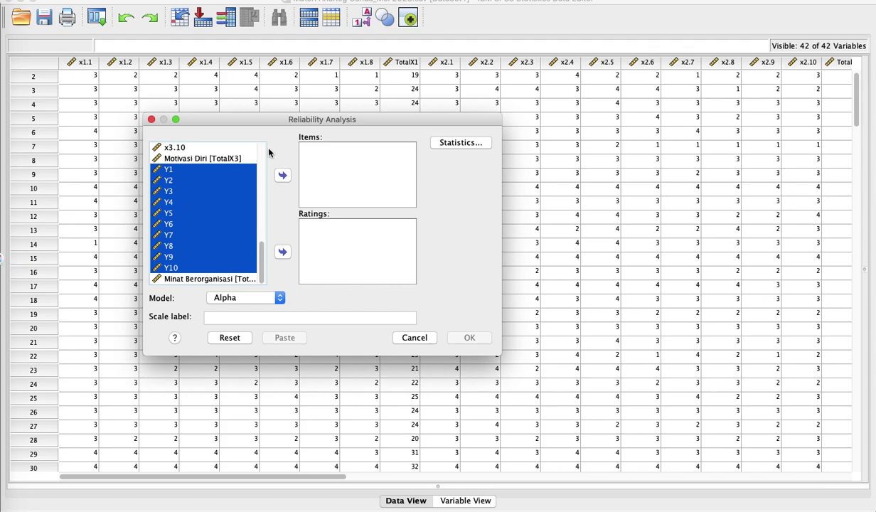
click(282, 175)
click(461, 337)
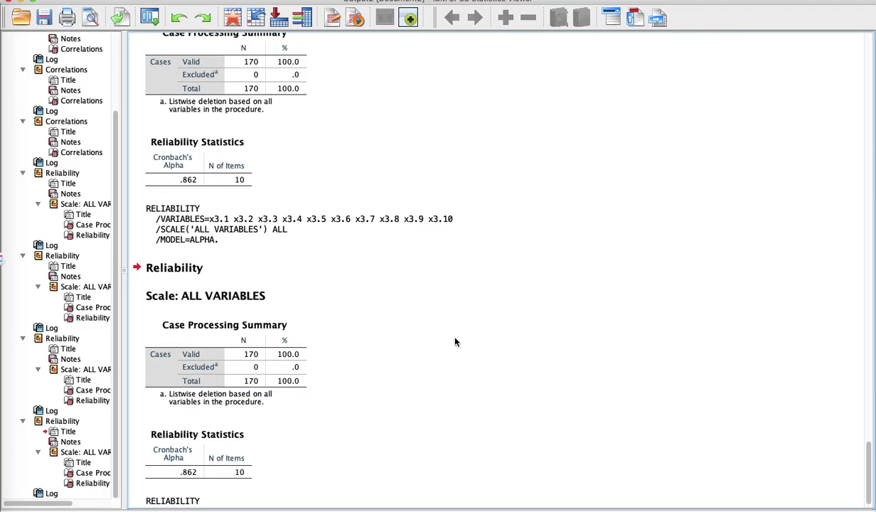
Review the Cronbach's Alpha and number of items in each Reliability Statistics output, from the X1 items through the Y items
scroll(455, 342, up, 6)
scroll(455, 342, down, 2)
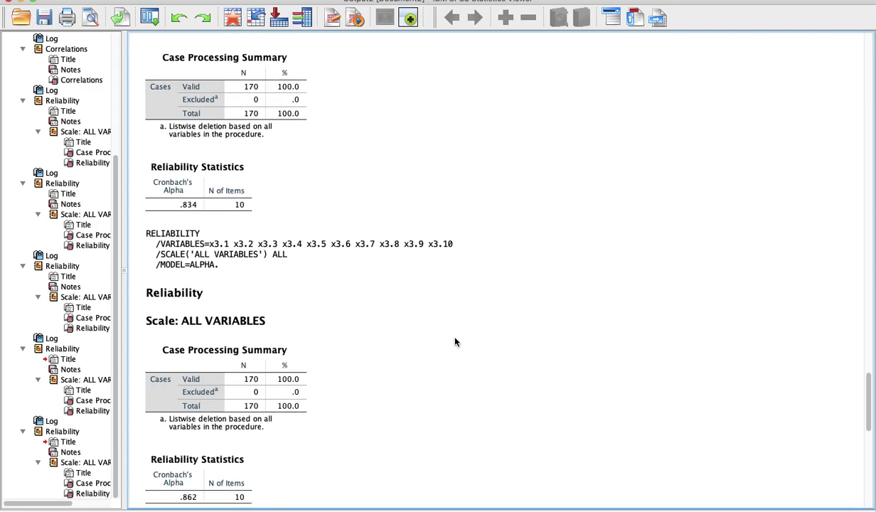
scroll(244, 122, up, 5)
scroll(244, 122, down, 1)
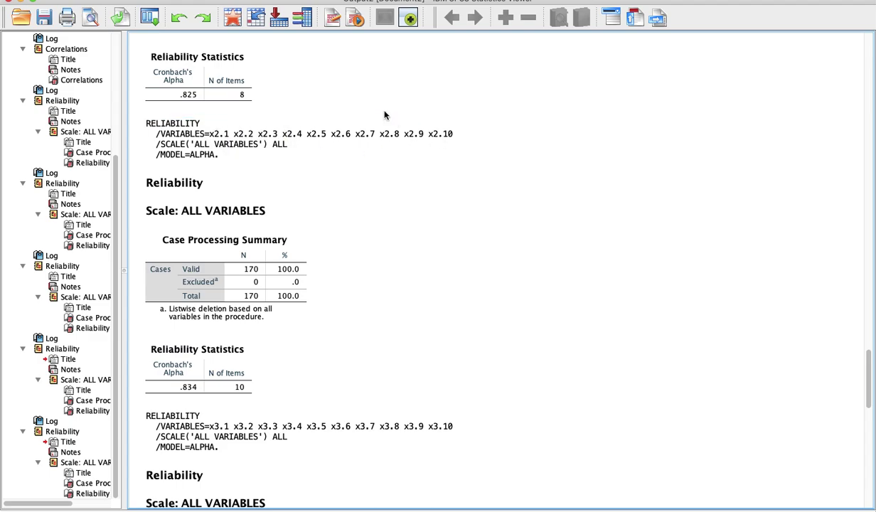
scroll(386, 113, up, 11)
scroll(320, 160, down, 5)
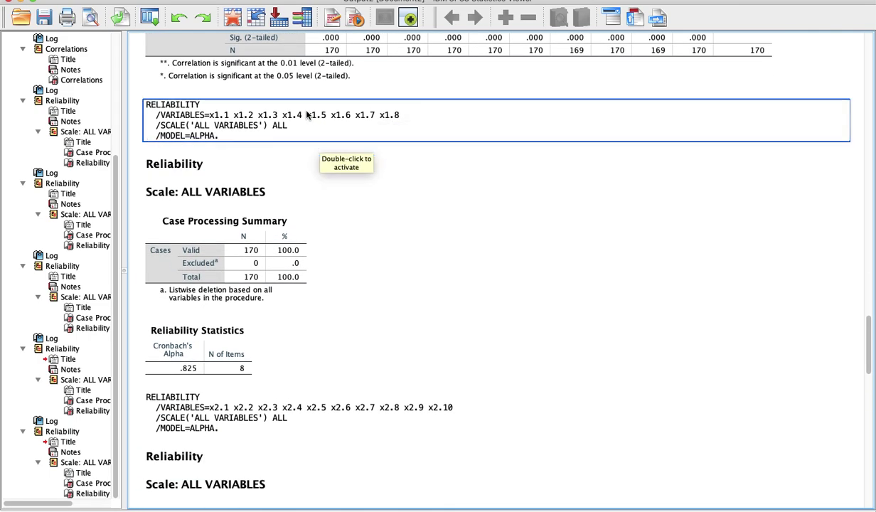
scroll(399, 142, up, 3)
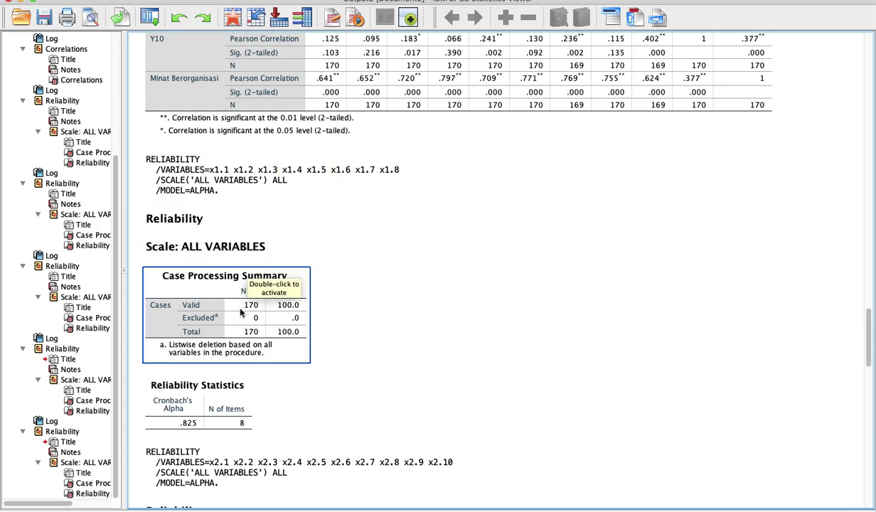
scroll(229, 388, down, 3)
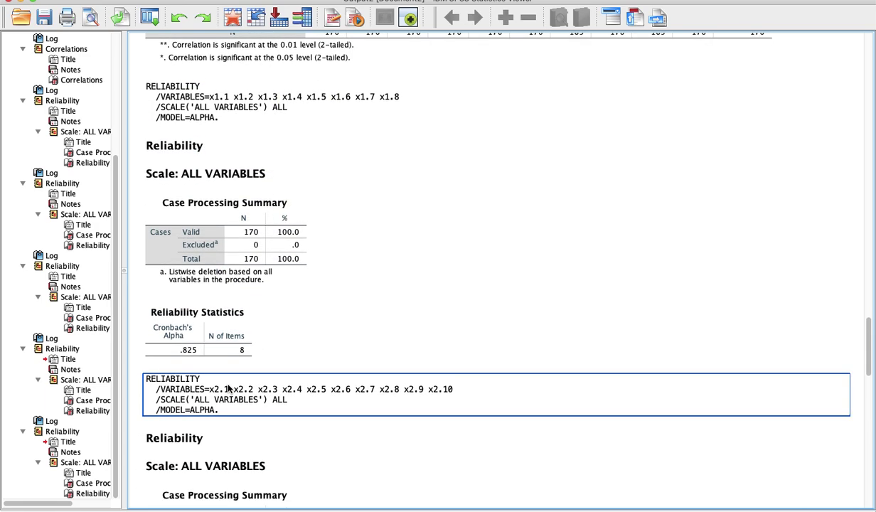
scroll(228, 346, down, 4)
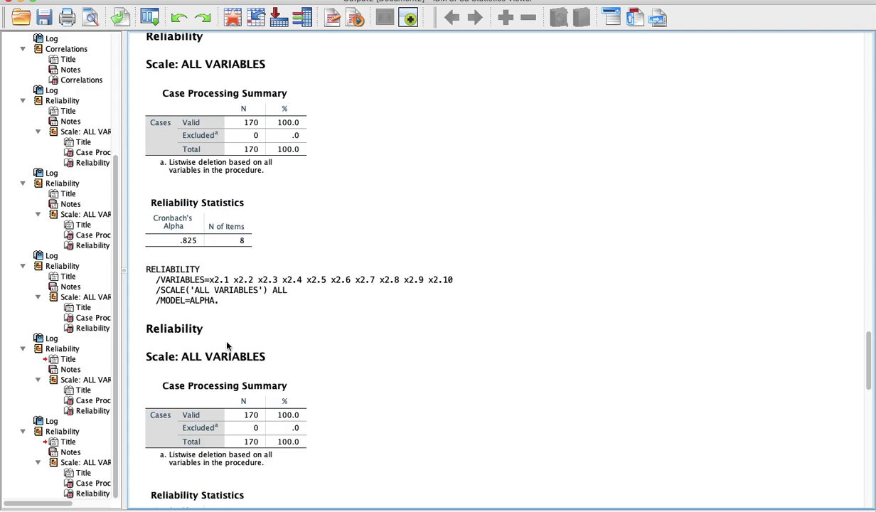
scroll(231, 299, down, 6)
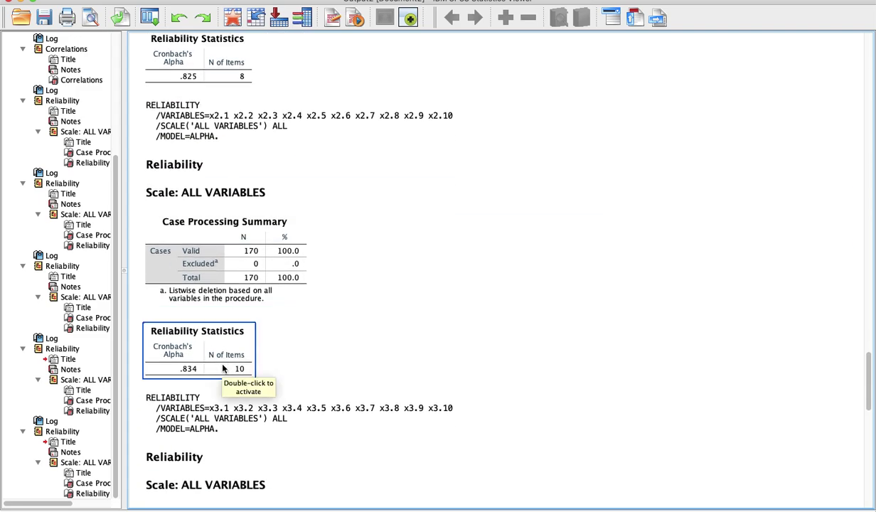
scroll(223, 368, down, 3)
scroll(222, 367, down, 6)
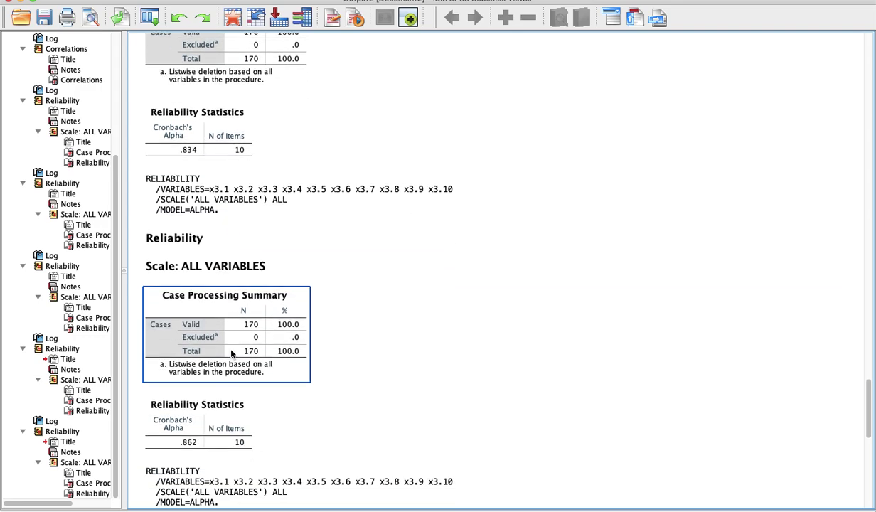
scroll(222, 427, down, 15)
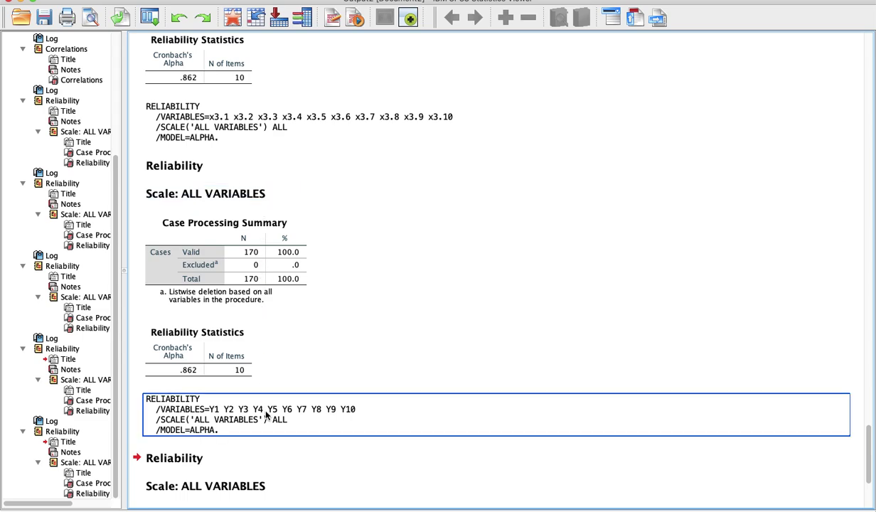
scroll(269, 419, down, 5)
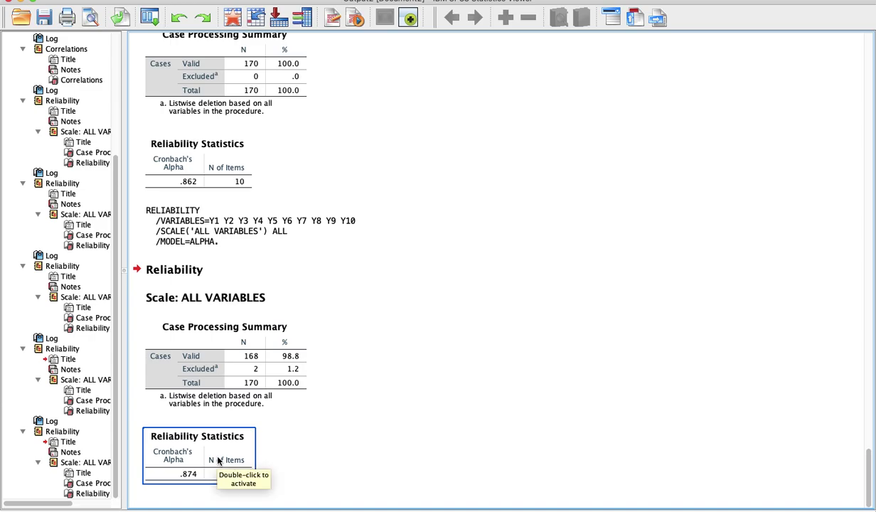
Switch to the Word document and review the Reliability Statistics tables for the four variables in the Uji Reliabilitas section
key(ctrl+Up)
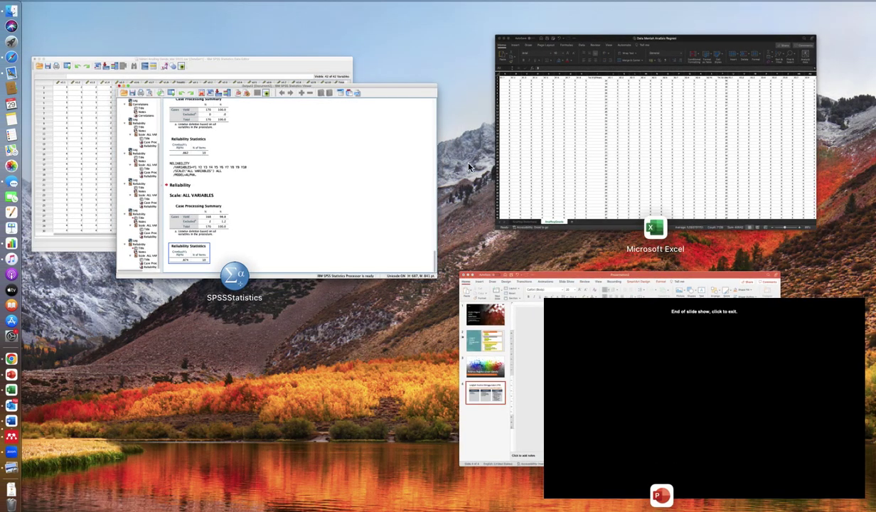
mouse_move(383, 5)
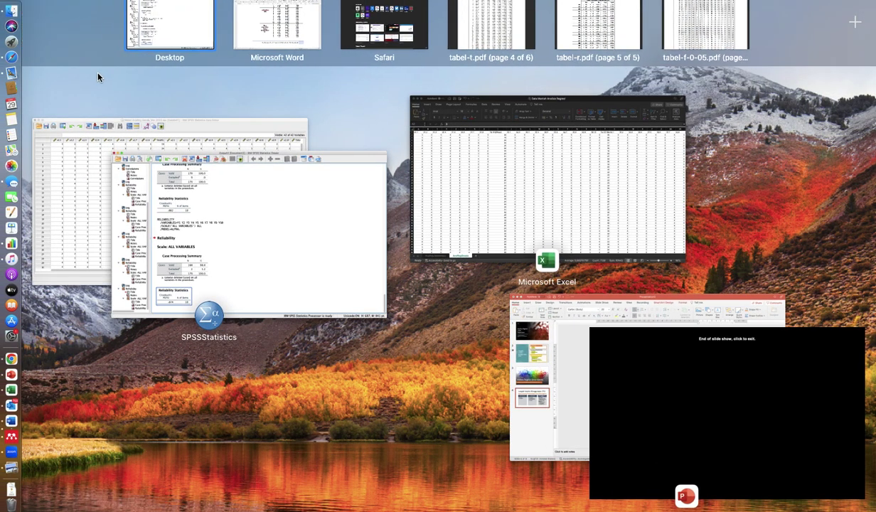
click(268, 30)
scroll(354, 383, down, 10)
scroll(361, 354, down, 5)
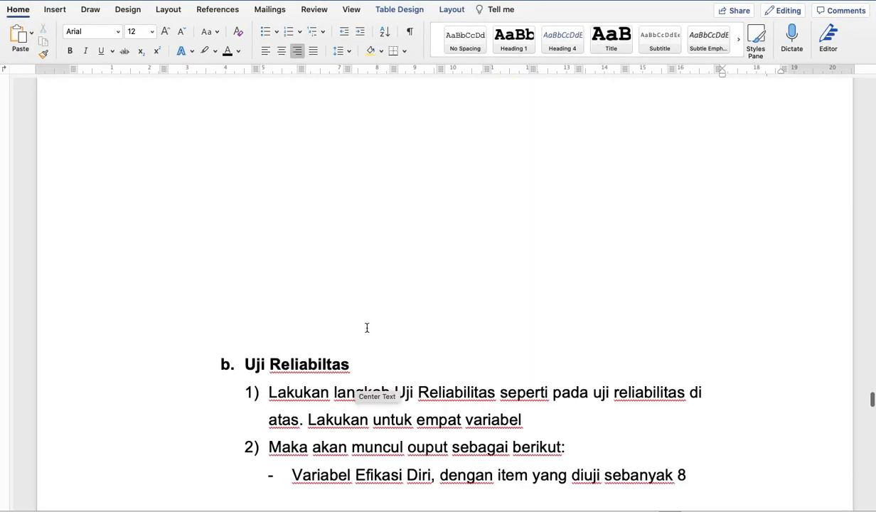
scroll(368, 322, down, 15)
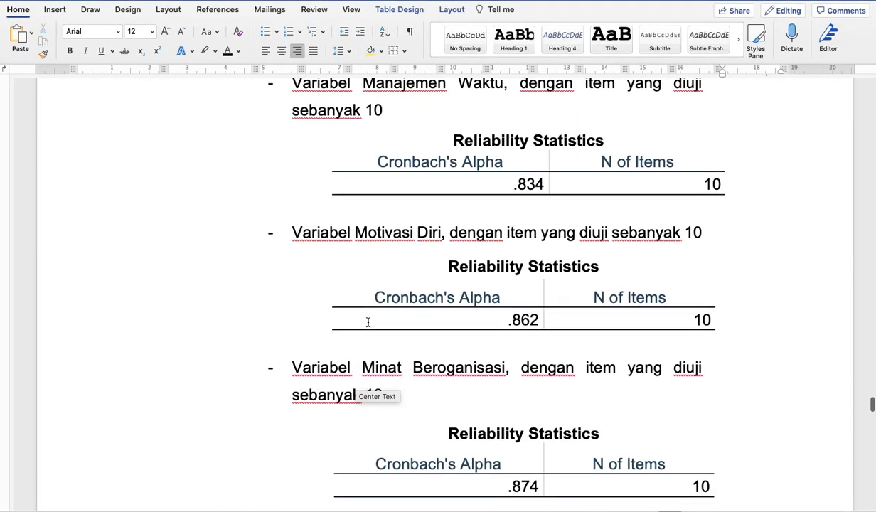
scroll(369, 322, down, 2)
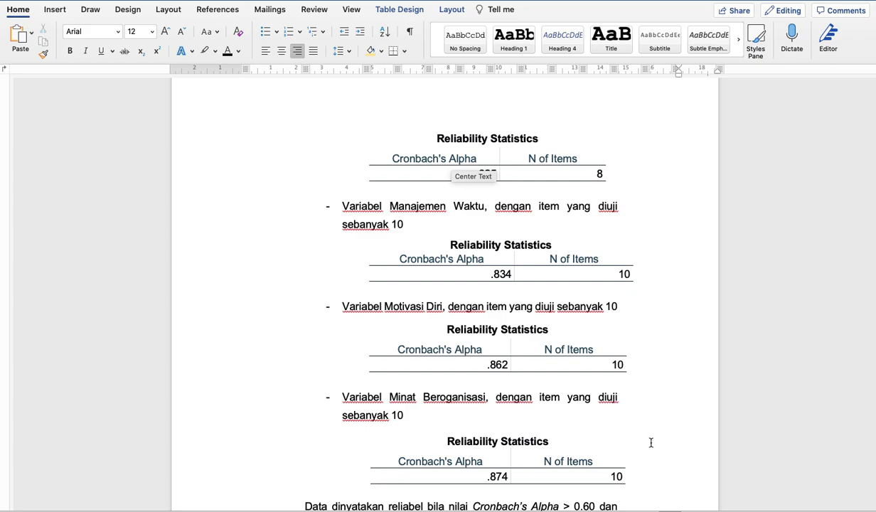
Compare the reliability summary table with the individual Reliability Statistics tables and the Cronbach's Alpha > 0.60 criterion
scroll(650, 442, down, 15)
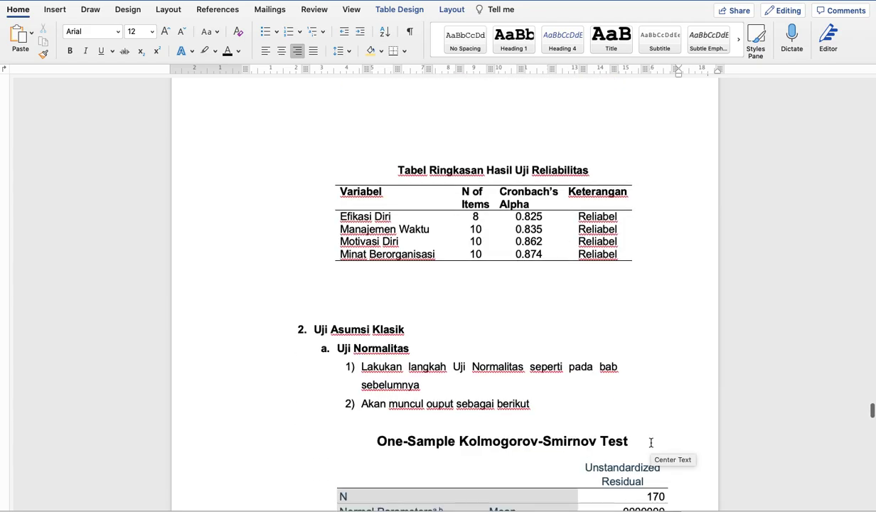
scroll(651, 442, up, 3)
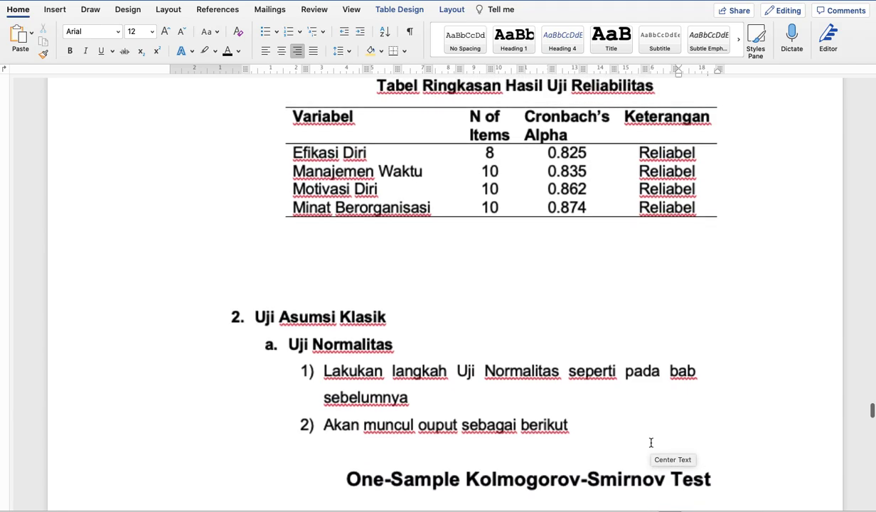
scroll(651, 443, down, 3)
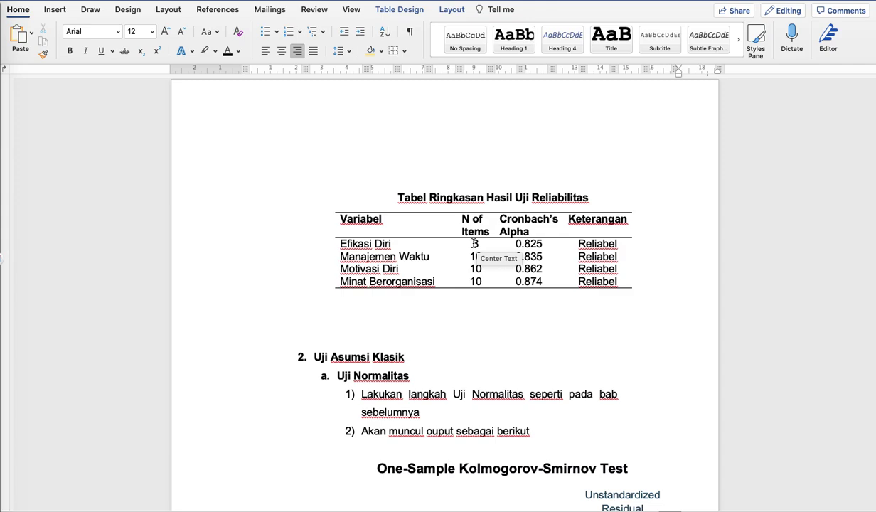
click(557, 272)
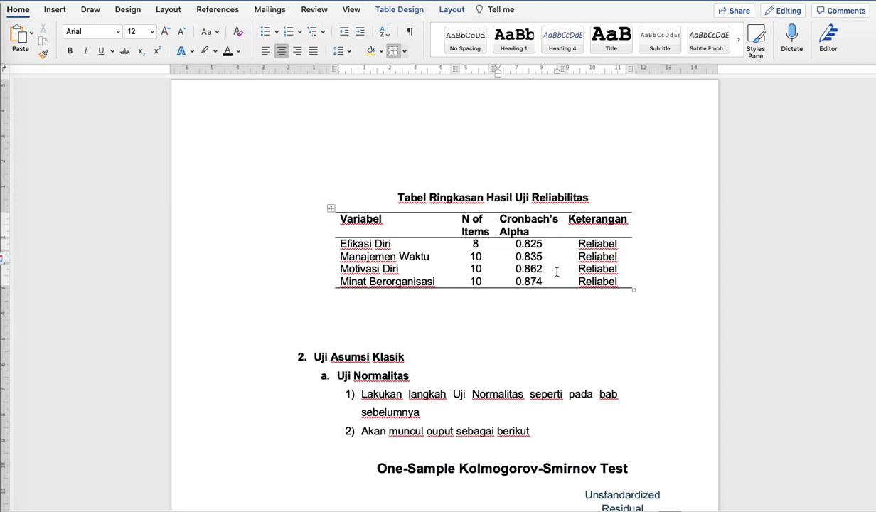
scroll(548, 256, up, 10)
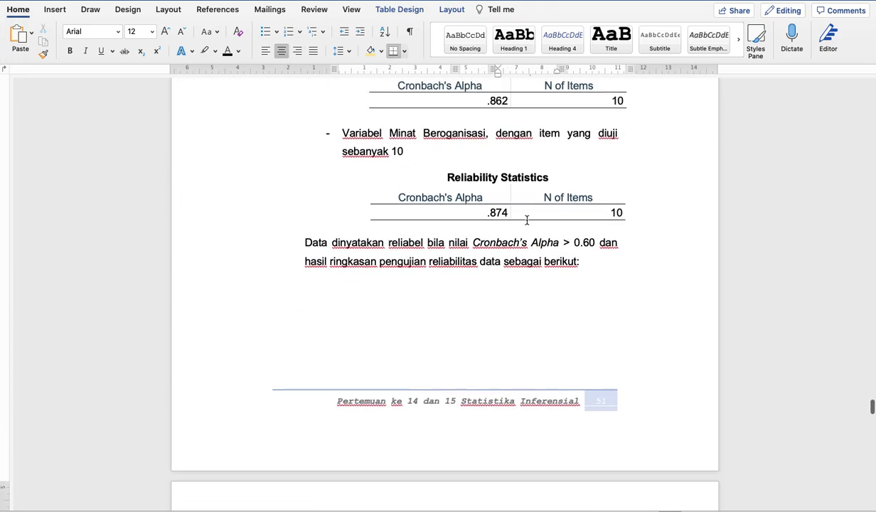
scroll(486, 206, up, 2)
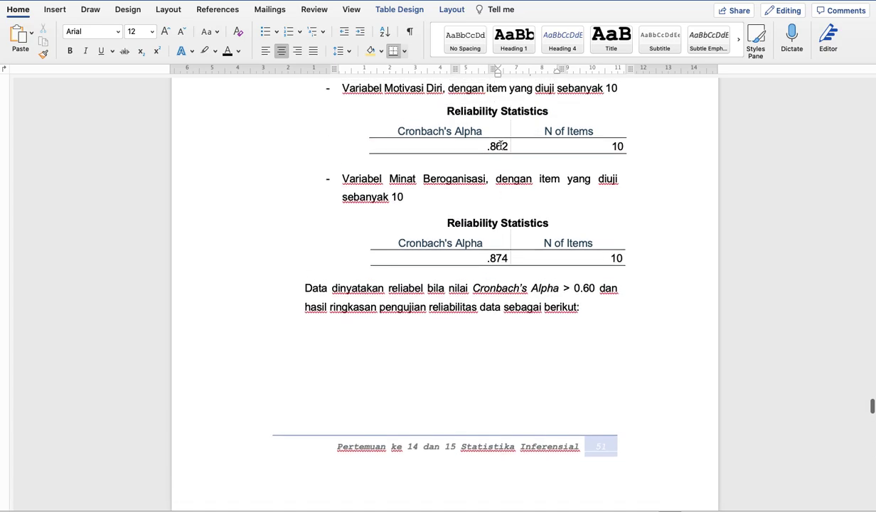
scroll(500, 145, up, 7)
scroll(501, 146, down, 20)
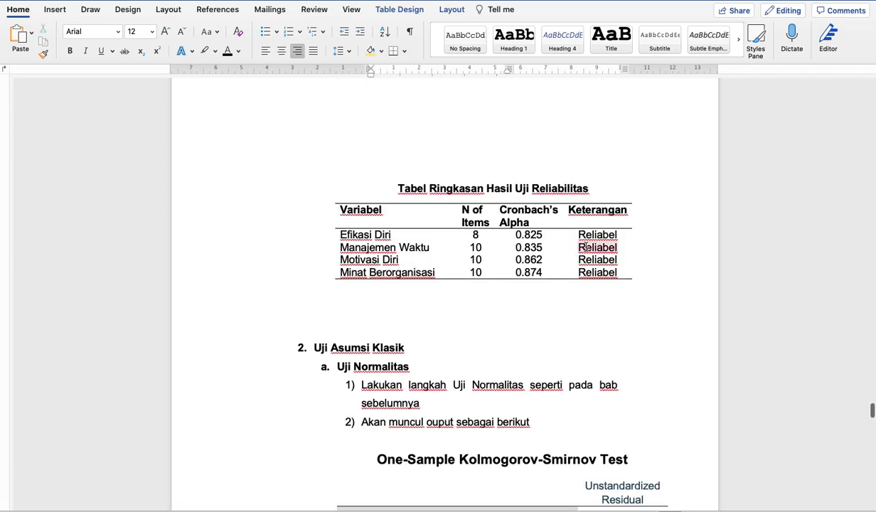
scroll(583, 247, up, 3)
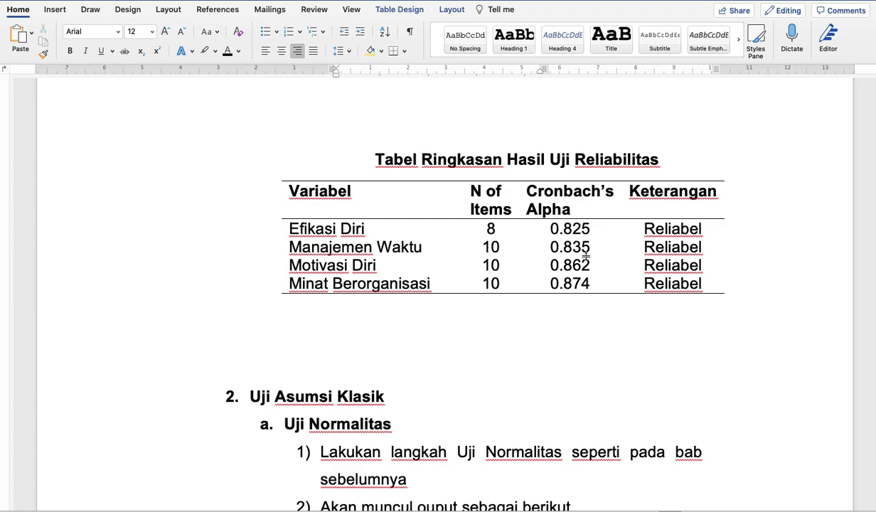
scroll(586, 256, down, 5)
scroll(586, 256, up, 5)
Switch to the SPSS data set and start a Linear Regression with Efikasi Diri [TotalX1] as an independent variable
key(ctrl+Up)
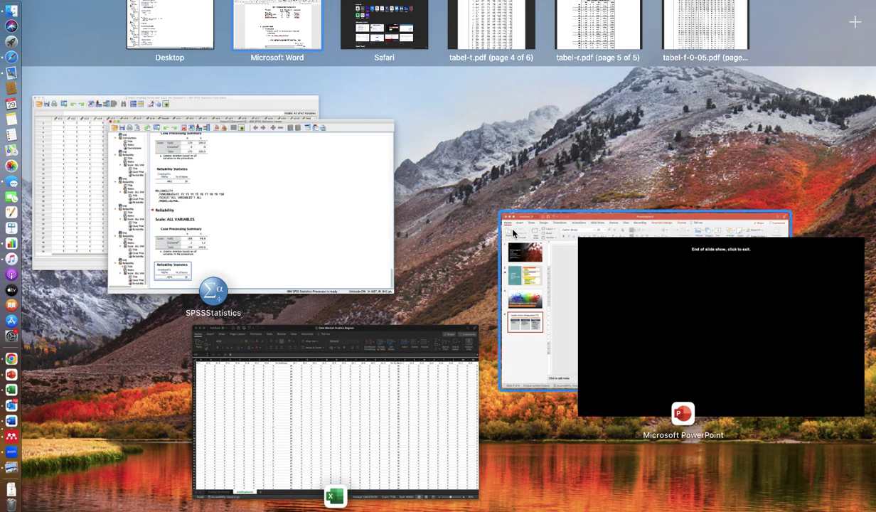
click(63, 184)
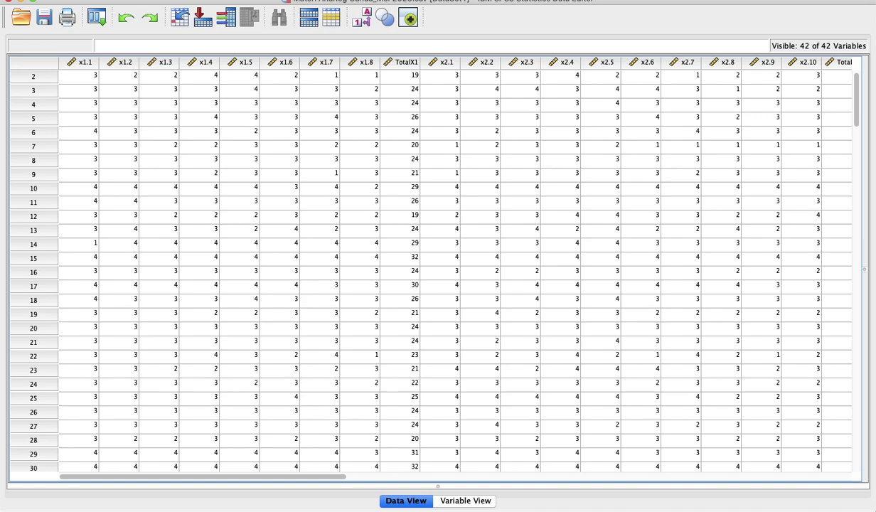
click(281, 0)
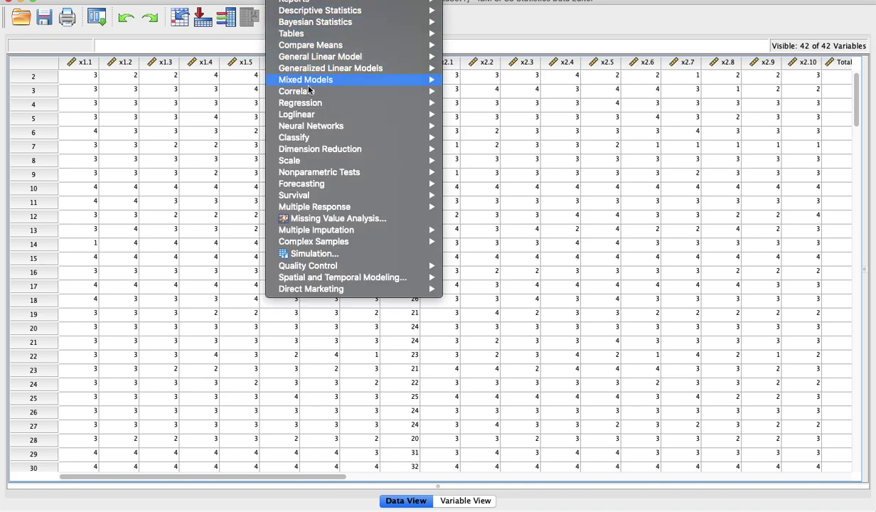
mouse_move(296, 91)
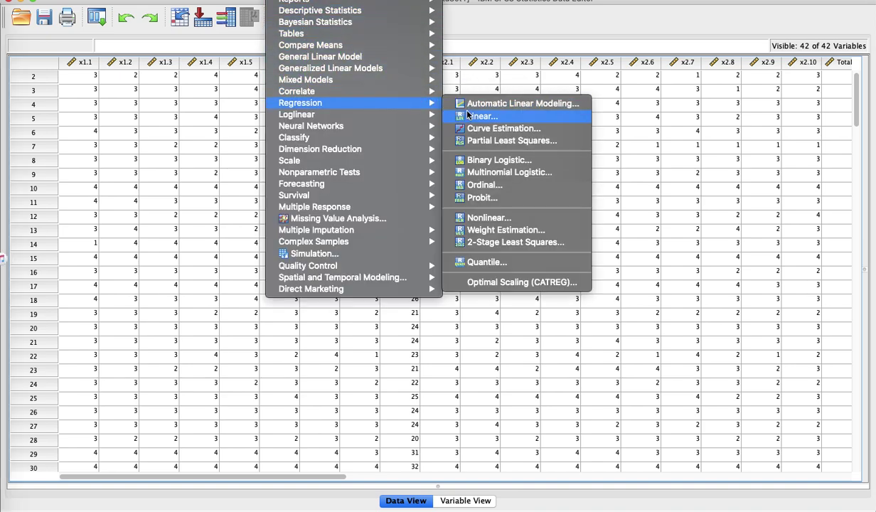
click(478, 116)
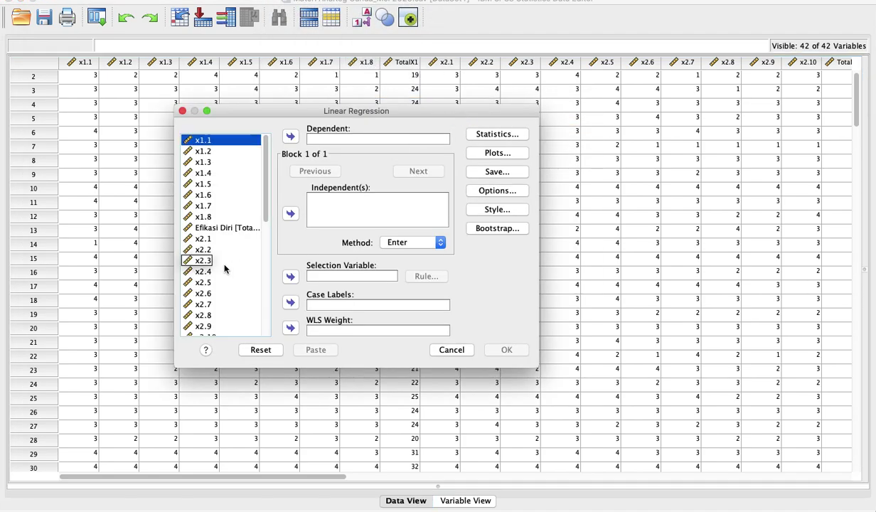
click(239, 227)
click(290, 214)
Add Manajemen Waktu [TotalX2] and Motivasi Diri [TotalX3] as independents and assign Minat Berorganisasi [TotalY] as the dependent variable
scroll(221, 281, down, 5)
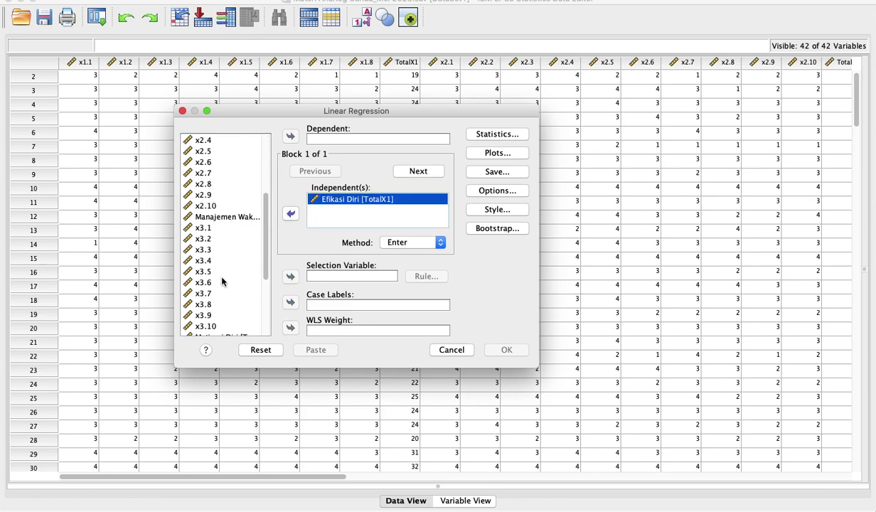
click(228, 216)
click(290, 213)
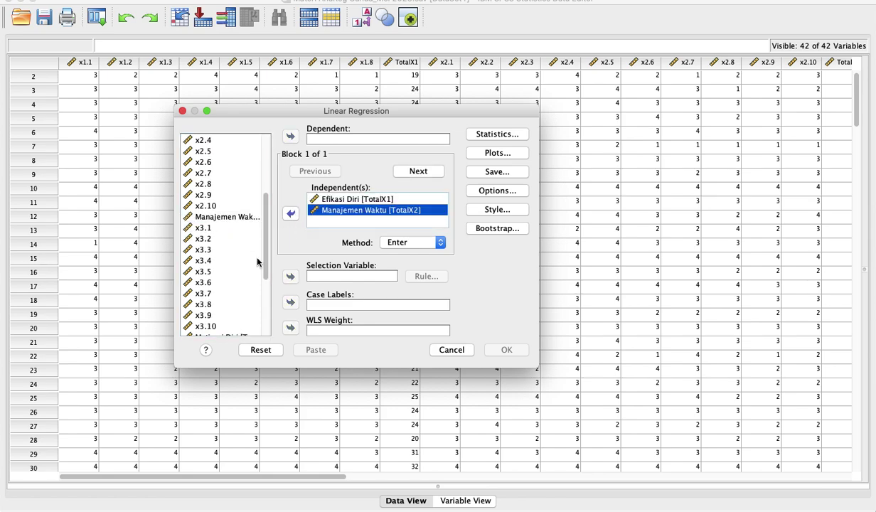
scroll(237, 284, down, 5)
click(244, 211)
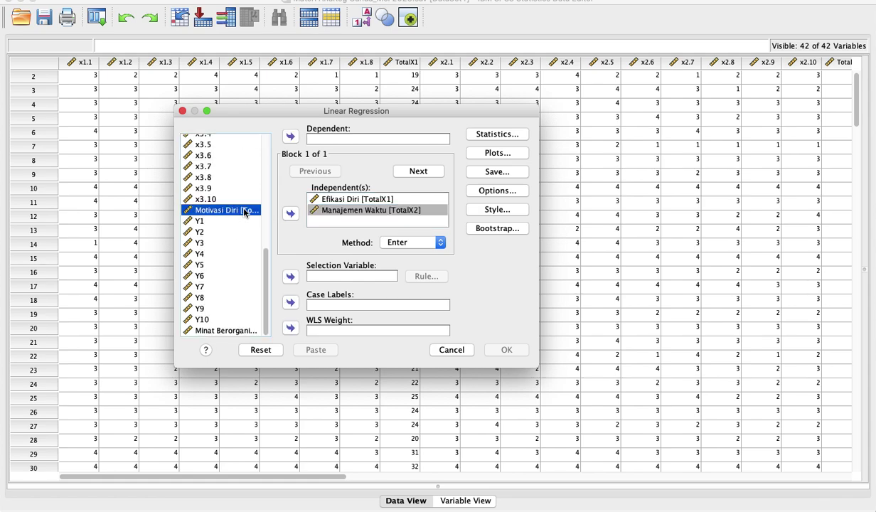
click(290, 213)
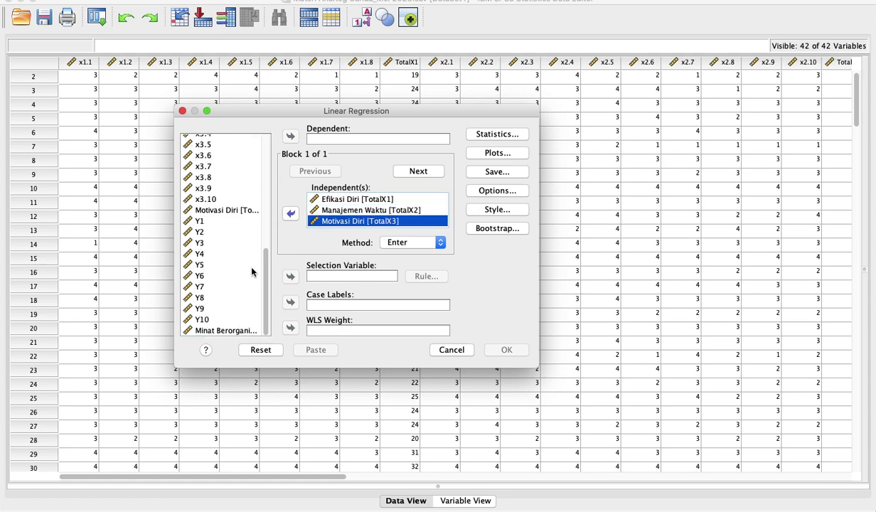
click(217, 330)
click(290, 137)
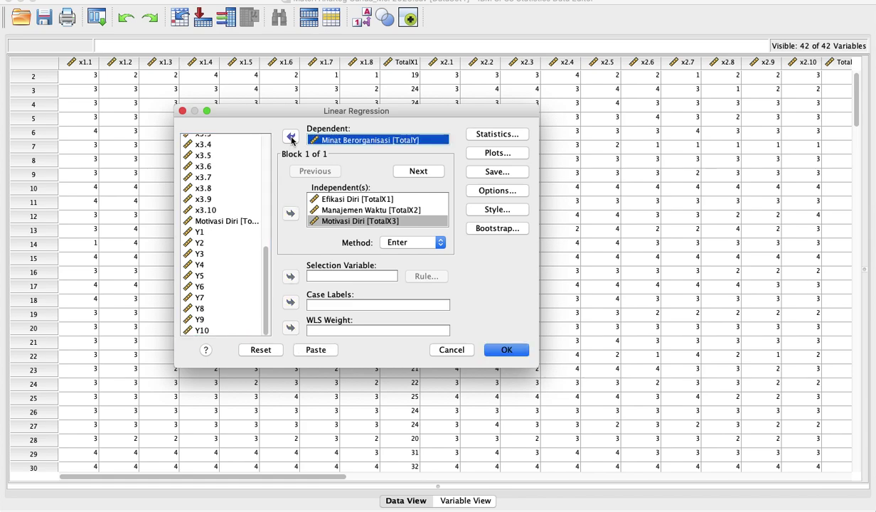
Save the unstandardized residuals as a variable and run the linear regression
click(498, 172)
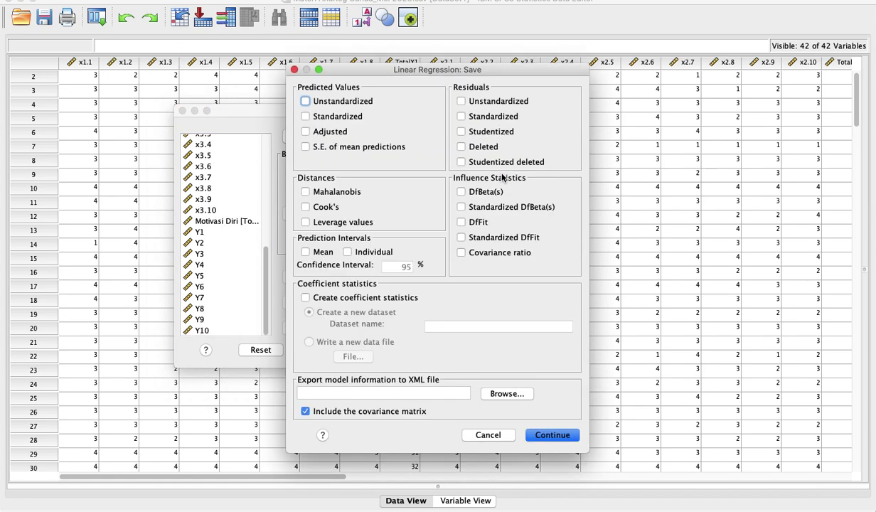
click(462, 102)
click(561, 440)
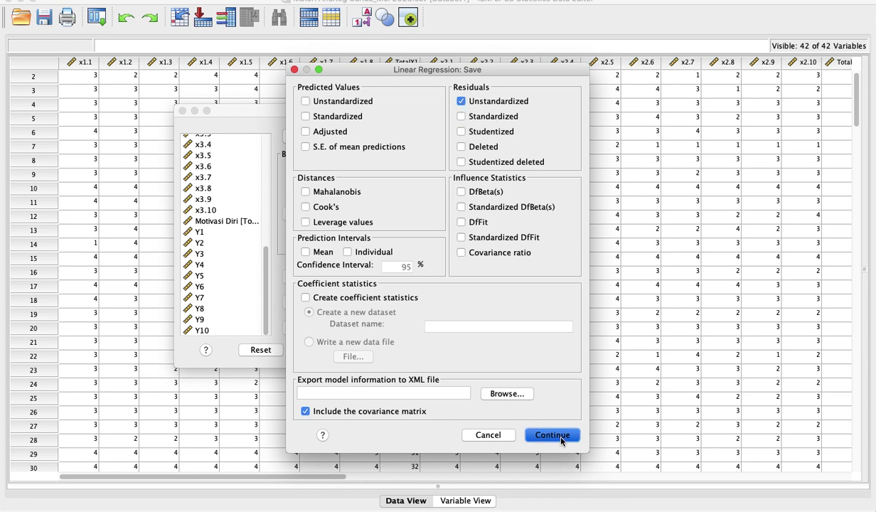
click(507, 348)
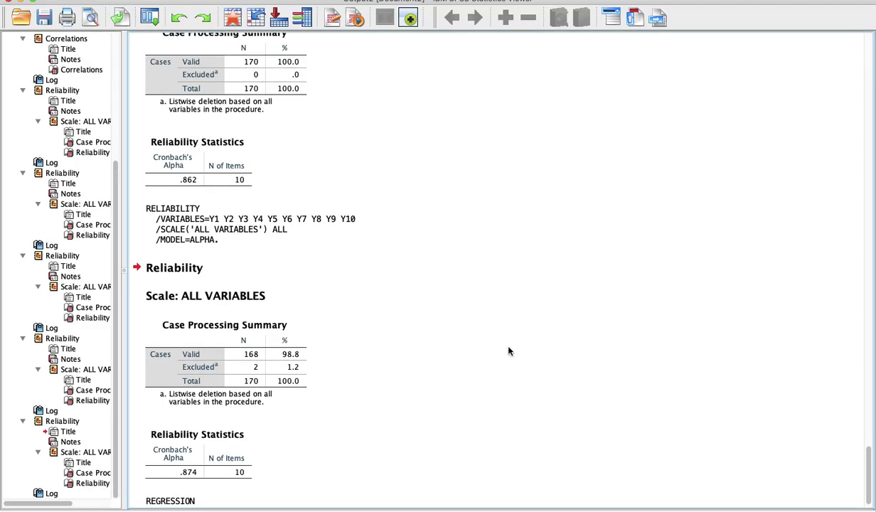
Return to the data set and run a legacy One-Sample Kolmogorov-Smirnov test with Normal distribution on Unstandardized Residual [RES_1]
key(ctrl+Up)
click(473, 245)
scroll(519, 214, right, 15)
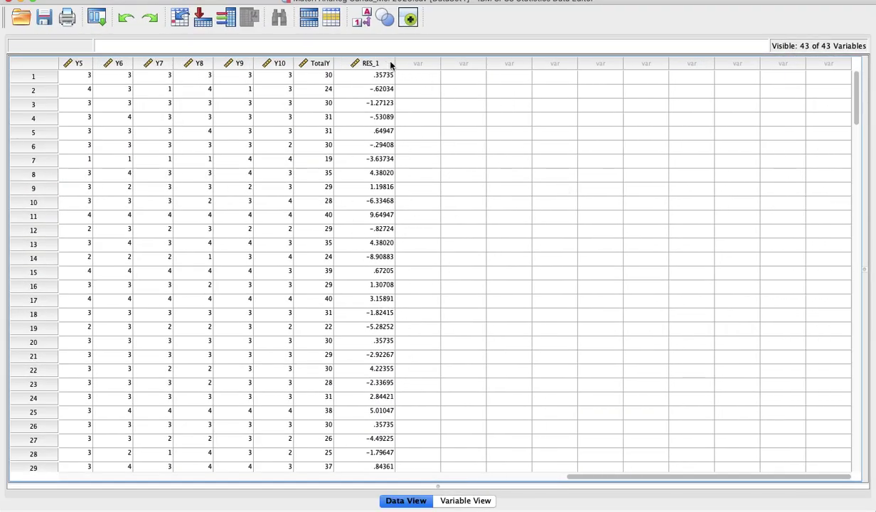
click(284, 0)
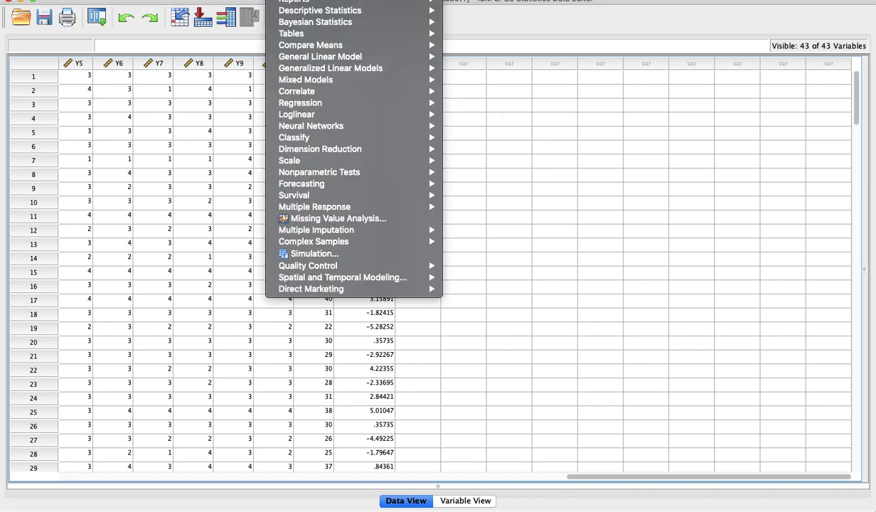
mouse_move(329, 180)
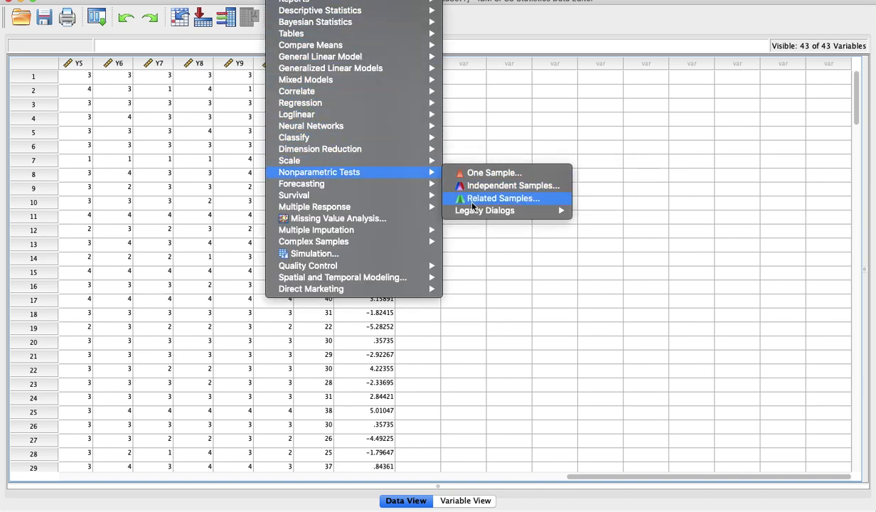
mouse_move(466, 210)
click(603, 248)
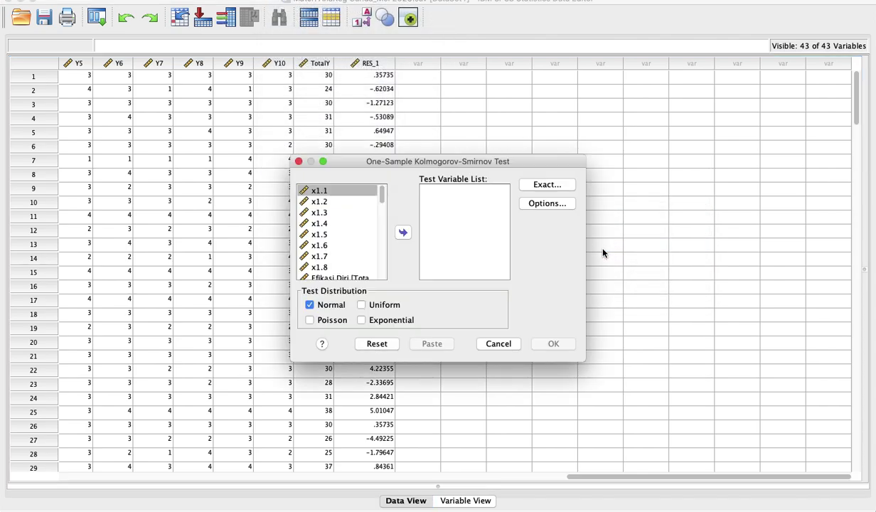
scroll(347, 251, down, 10)
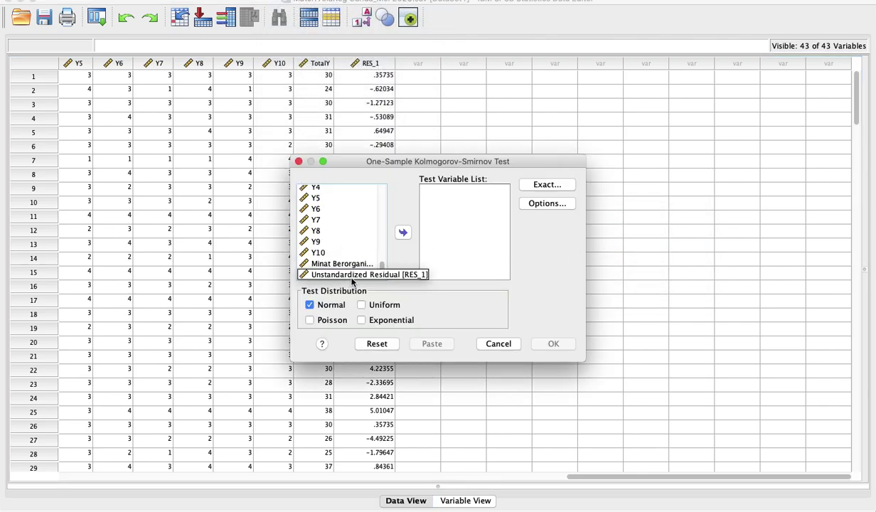
click(343, 274)
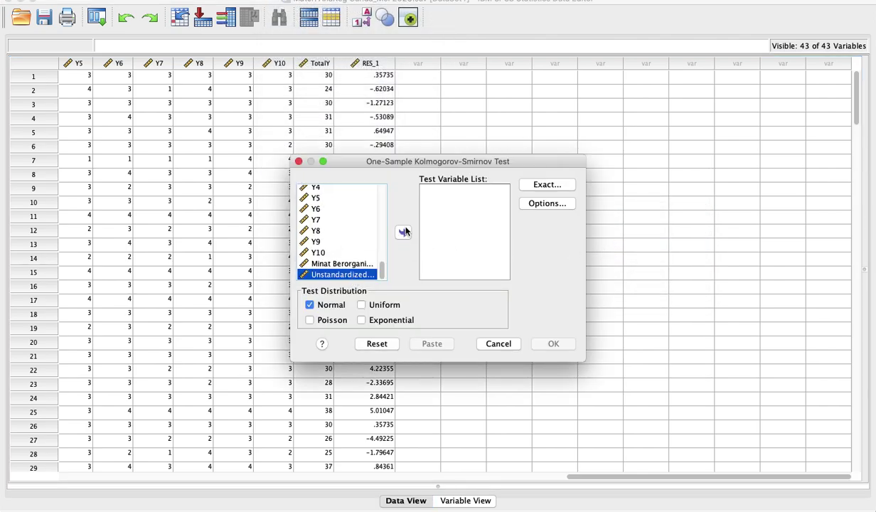
click(403, 232)
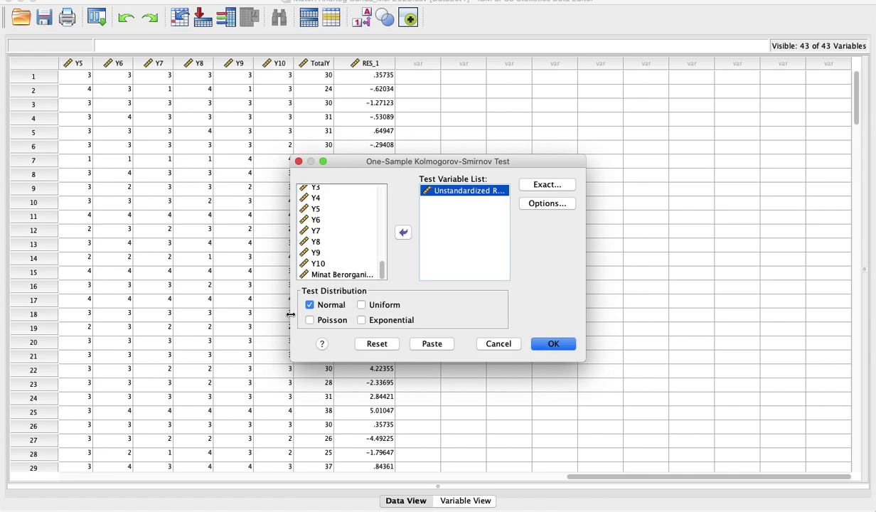
click(553, 344)
Examine the Asymp. Sig. (2-tailed) value in the One-Sample Kolmogorov-Smirnov Test table for the residual
click(190, 339)
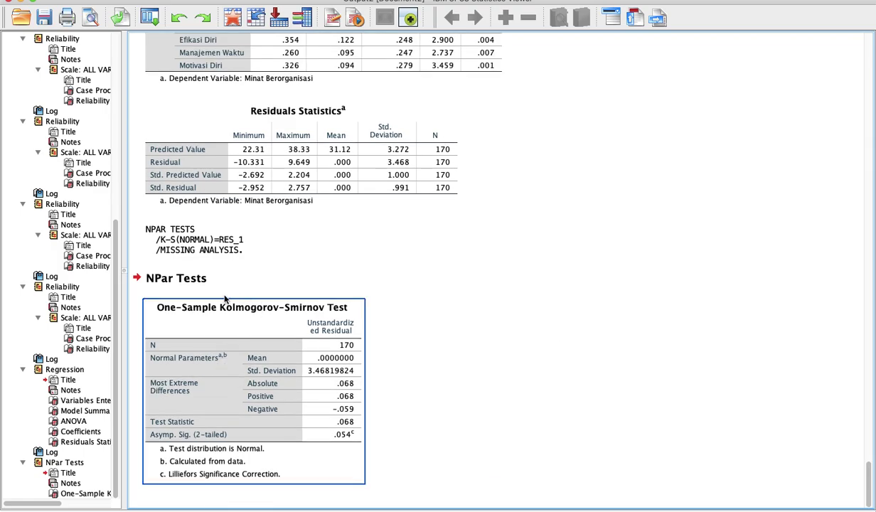
key(ctrl+Up)
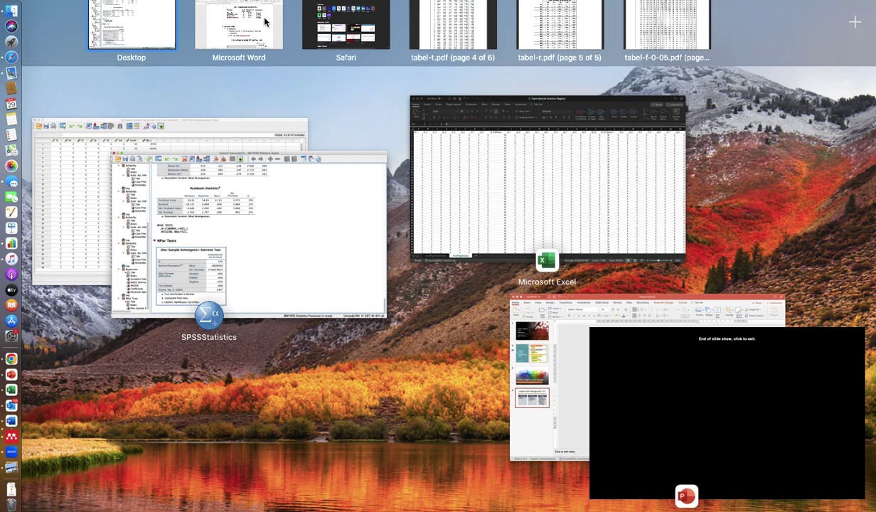
click(248, 239)
click(341, 438)
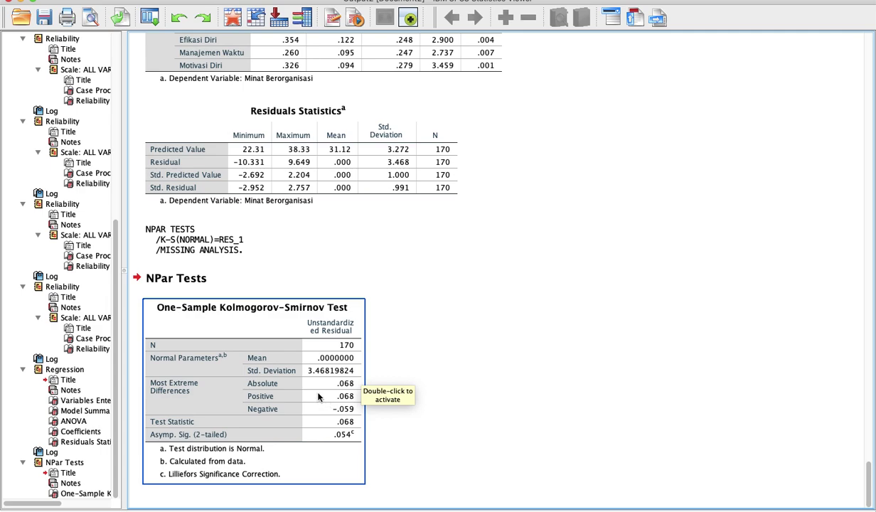
Return to the data set and rerun the linear regression with the same variables and Collinearity diagnostics enabled
key(ctrl+Up)
click(97, 206)
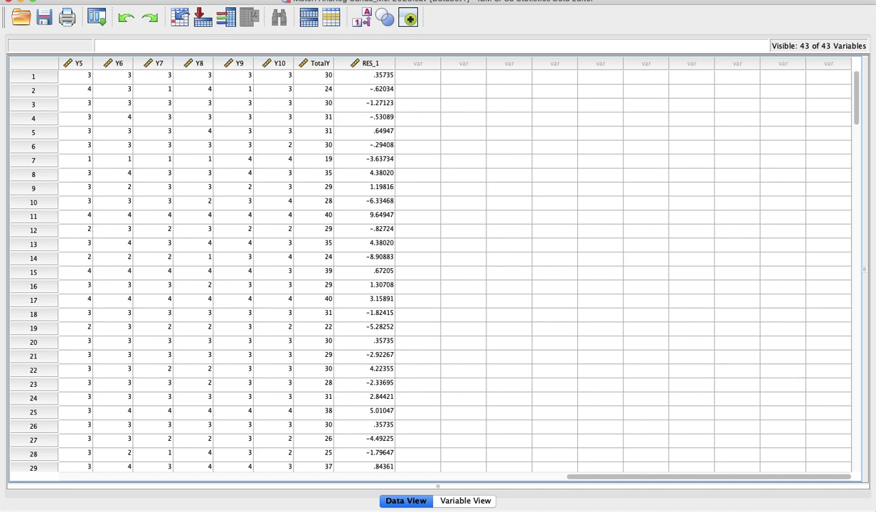
click(288, 0)
mouse_move(298, 106)
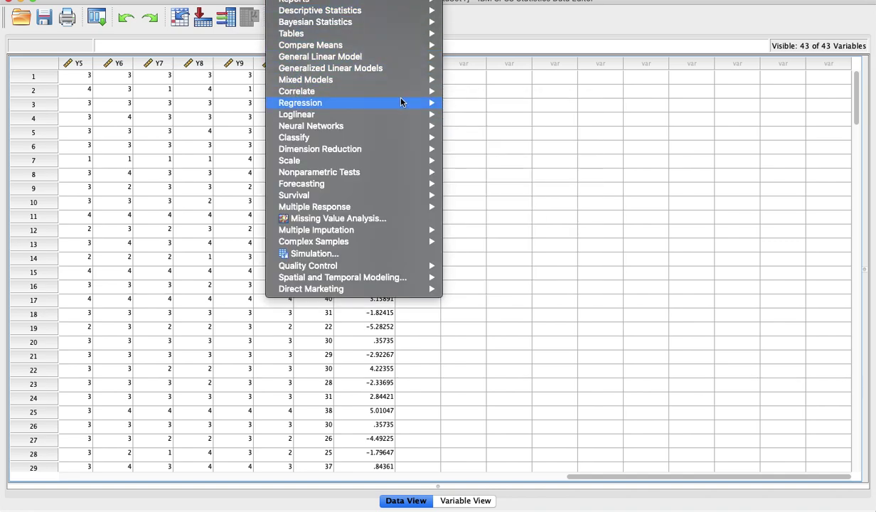
click(462, 117)
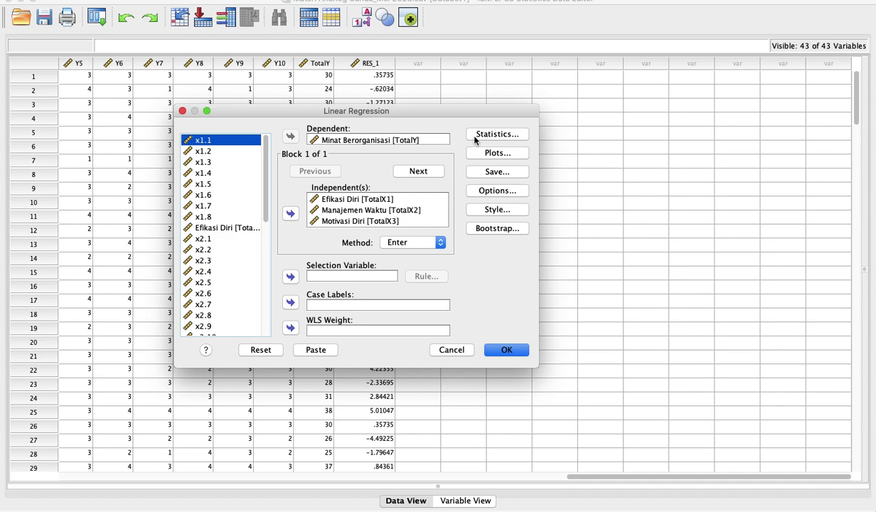
click(475, 136)
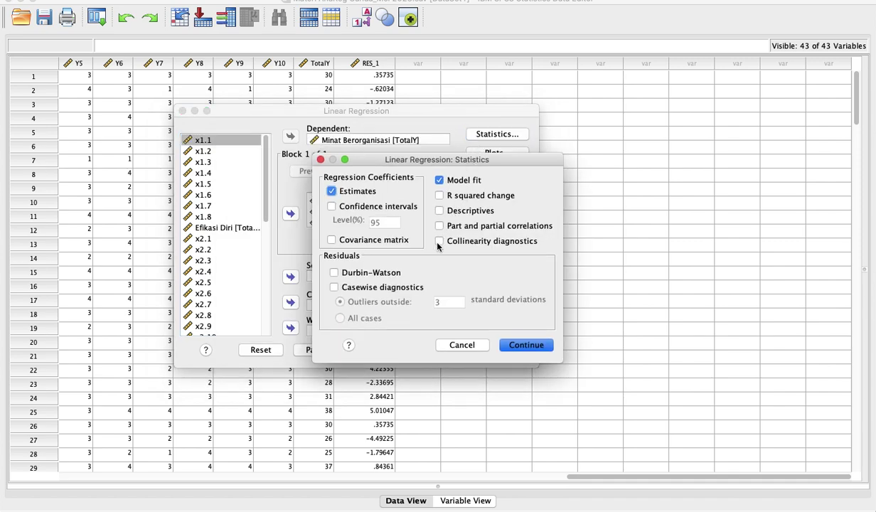
click(439, 242)
click(509, 345)
click(506, 346)
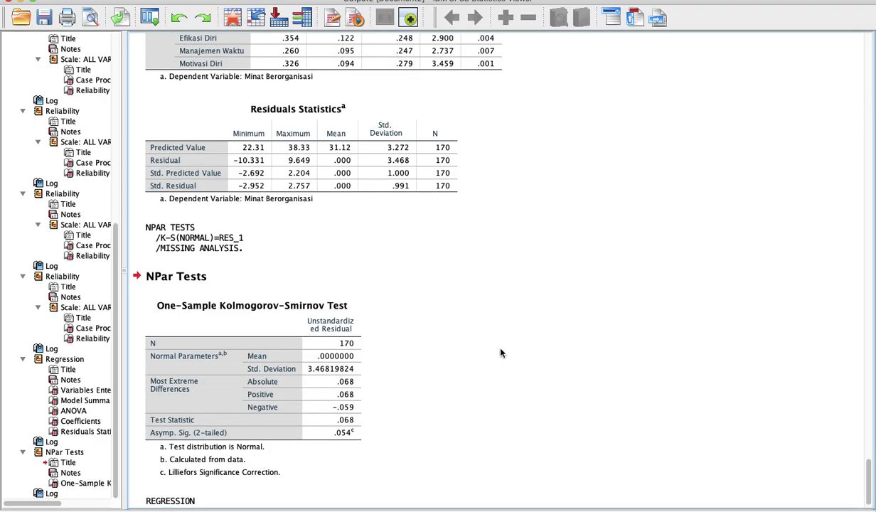
Examine the Tolerance and VIF columns for the three independent variables in the new Coefficients table
scroll(502, 351, down, 5)
scroll(502, 350, up, 2)
click(463, 258)
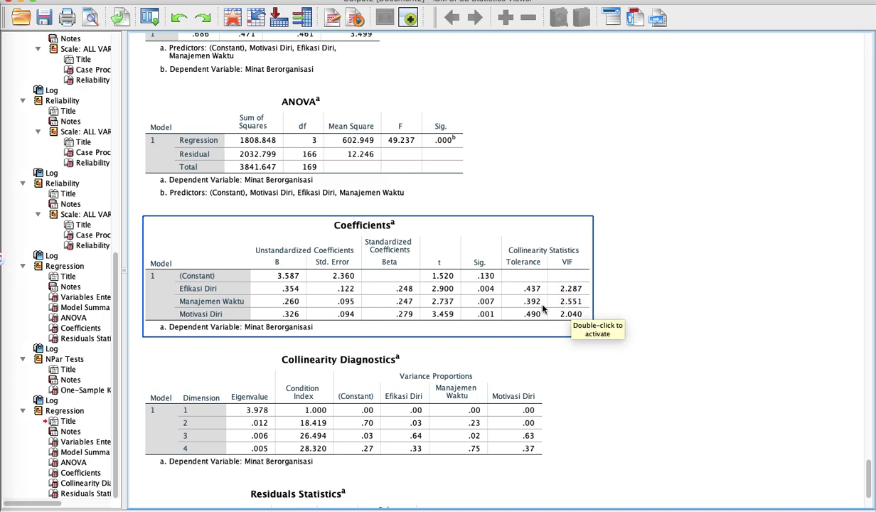
Switch to the Word report and review the normality interpretation, then the multicollinearity Coefficients table, criteria and summary table up to Uji Linieritas
key(ctrl+Up)
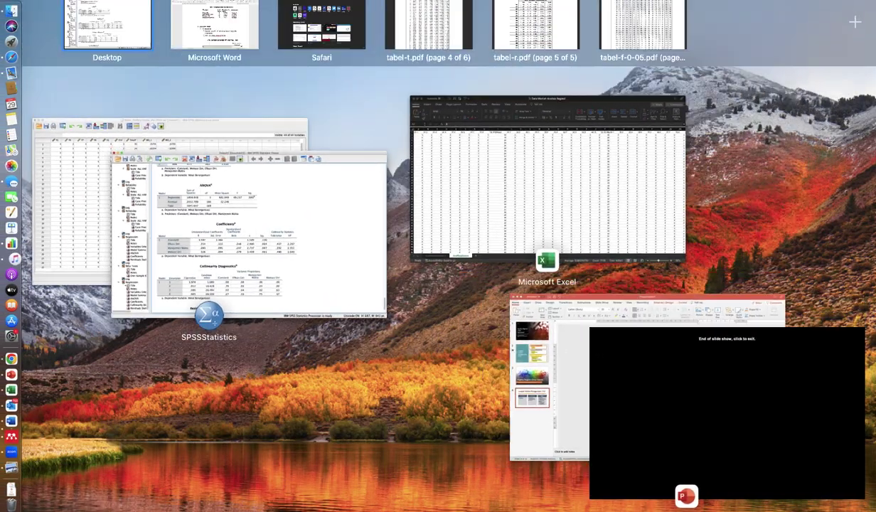
click(244, 29)
scroll(388, 246, down, 20)
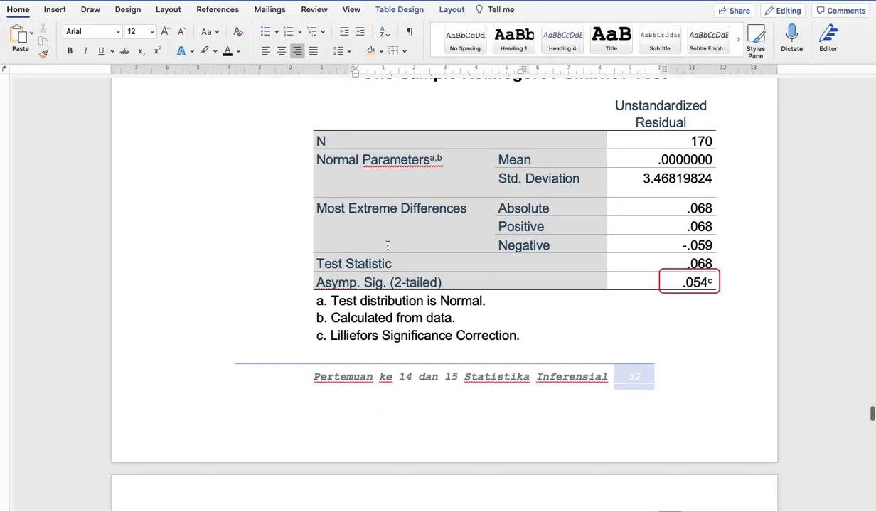
scroll(388, 247, up, 10)
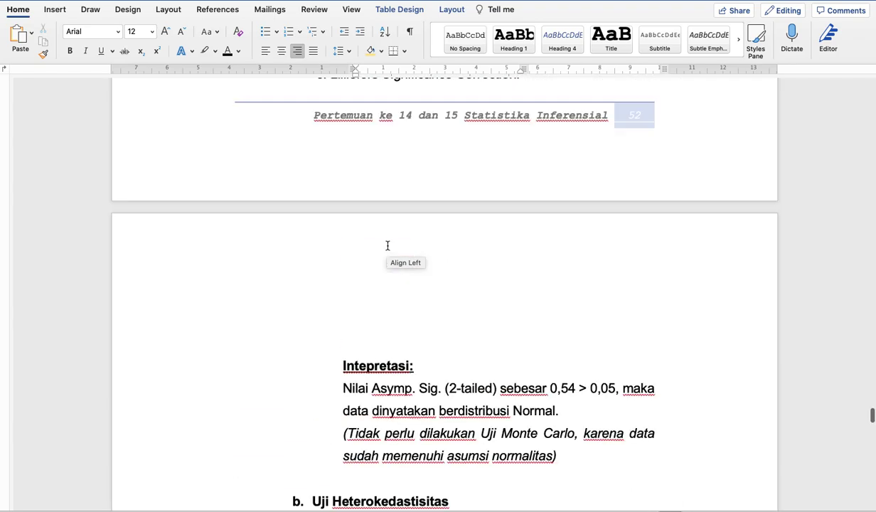
scroll(388, 246, down, 15)
scroll(387, 245, down, 20)
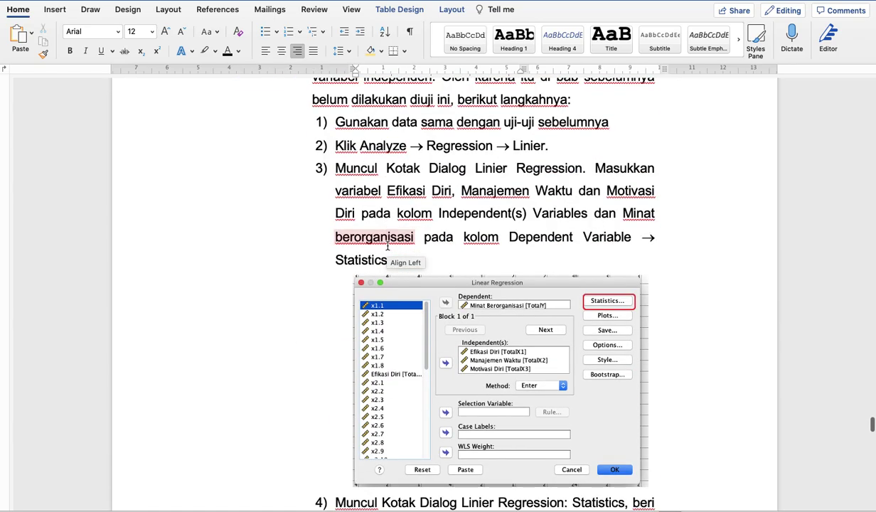
scroll(388, 246, down, 5)
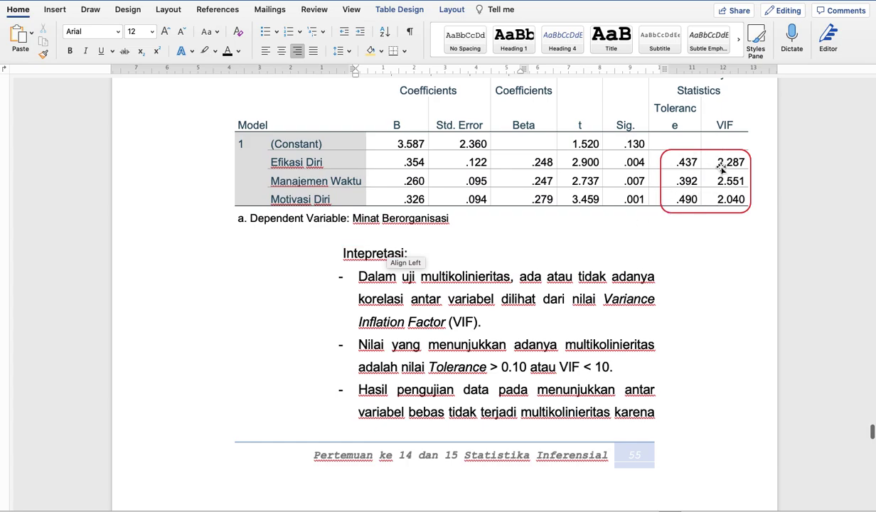
scroll(715, 224, down, 10)
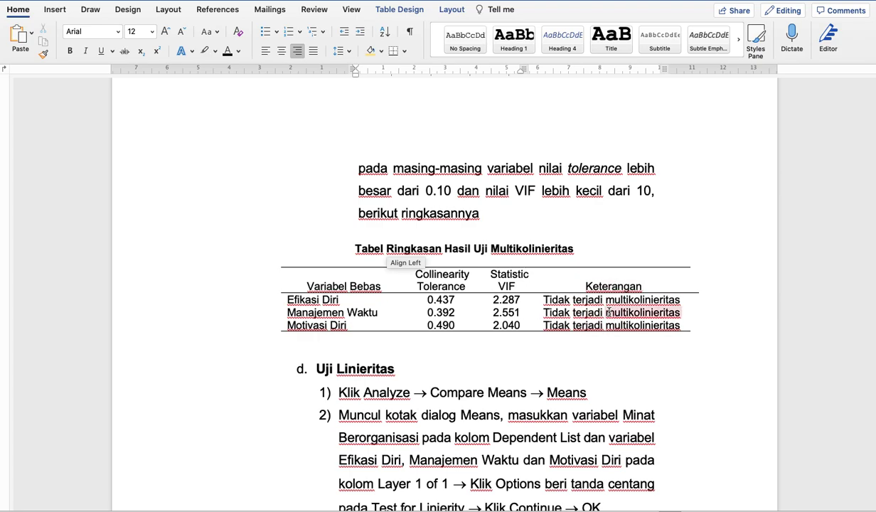
Review the Uji Heterokedastisitas section of the Word report, including its procedure, scatterplot and interpretation
scroll(610, 312, up, 20)
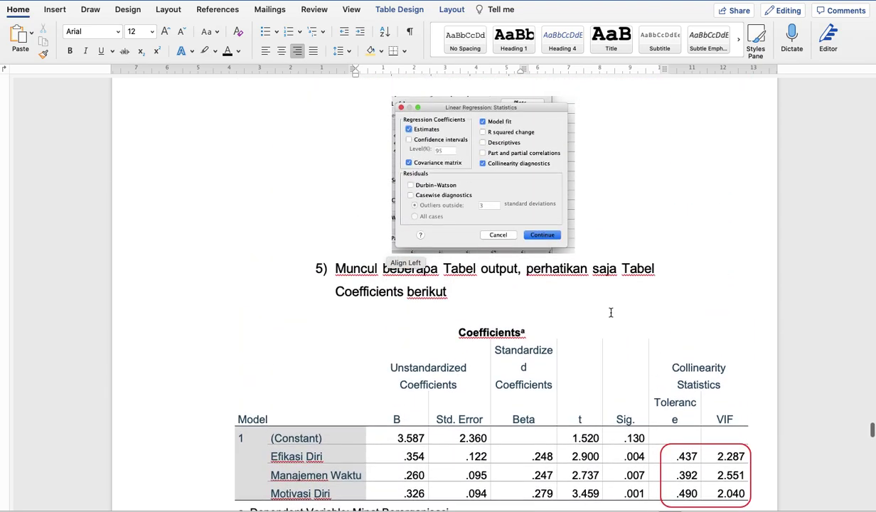
scroll(610, 313, up, 5)
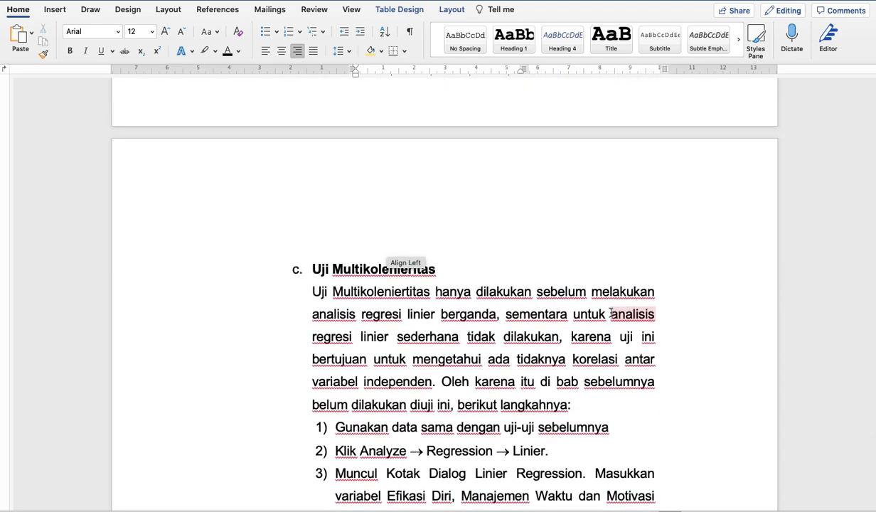
scroll(610, 313, up, 15)
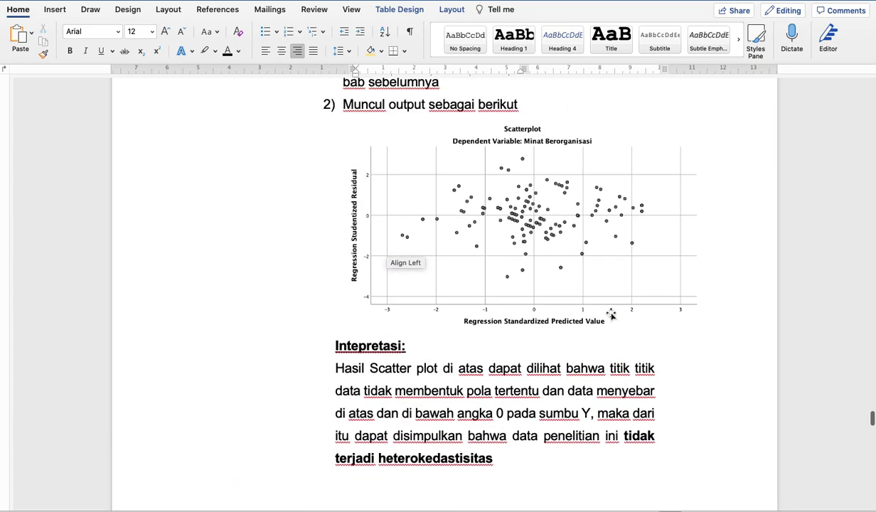
scroll(610, 313, up, 20)
scroll(611, 312, down, 3)
scroll(610, 313, down, 12)
scroll(610, 313, up, 2)
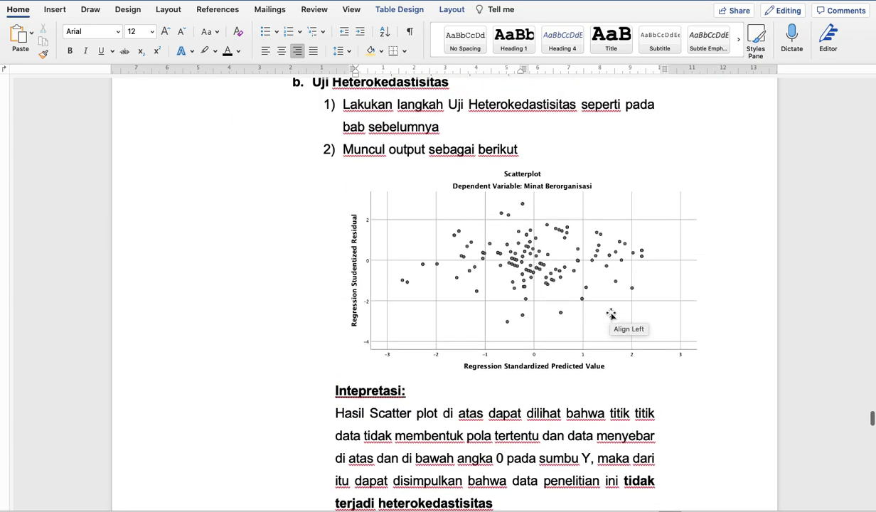
Switch to the SPSS data set, start a linear regression and reset all its previous settings
key(ctrl+Up)
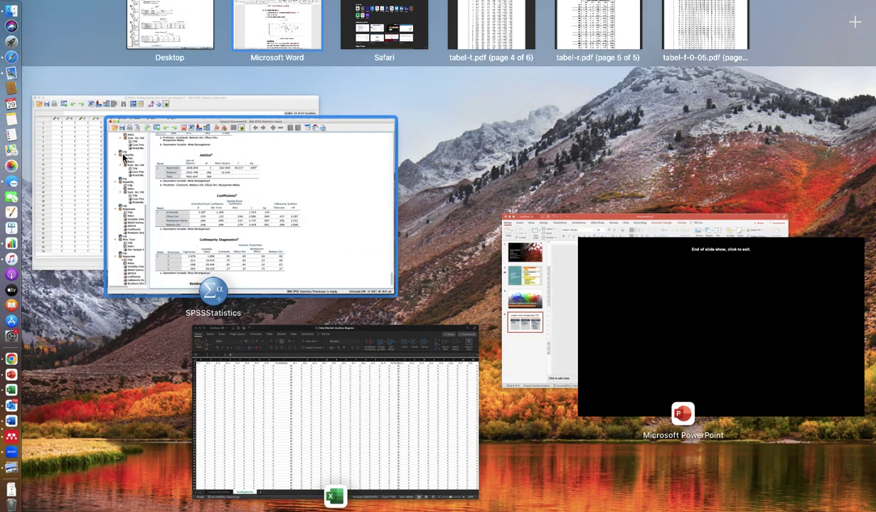
click(98, 165)
click(291, 1)
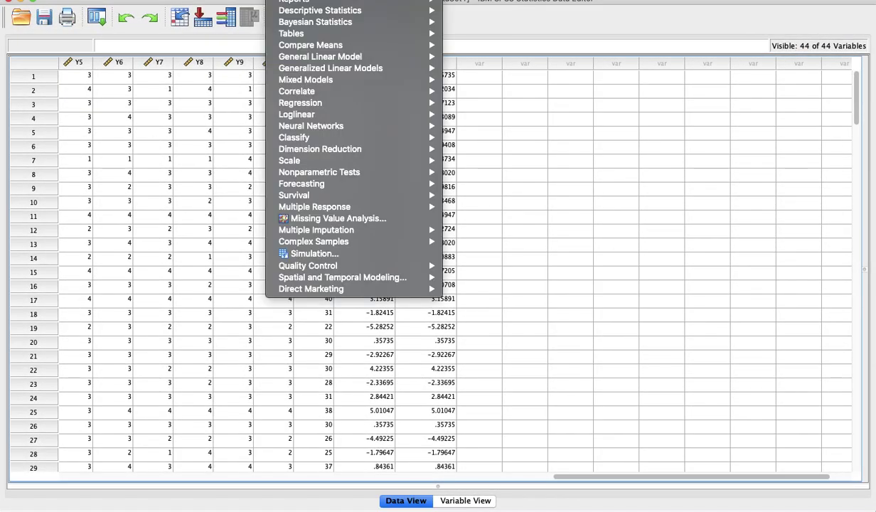
mouse_move(306, 103)
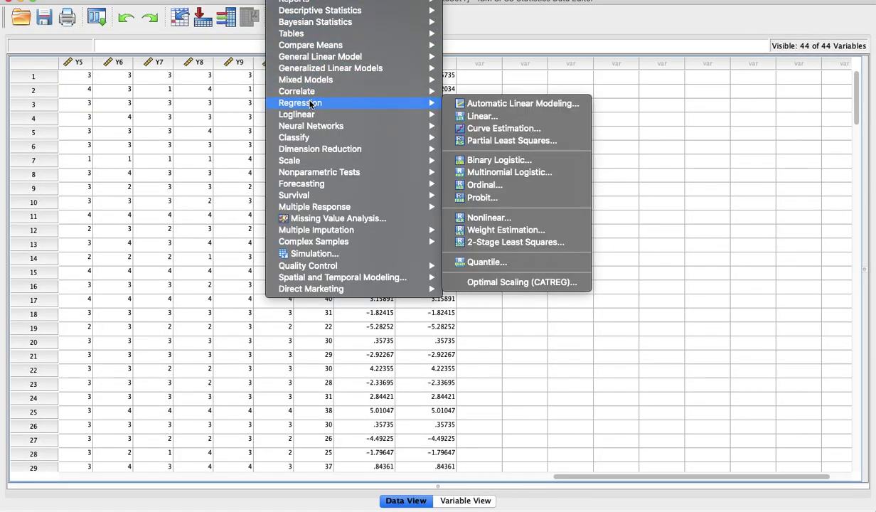
click(475, 115)
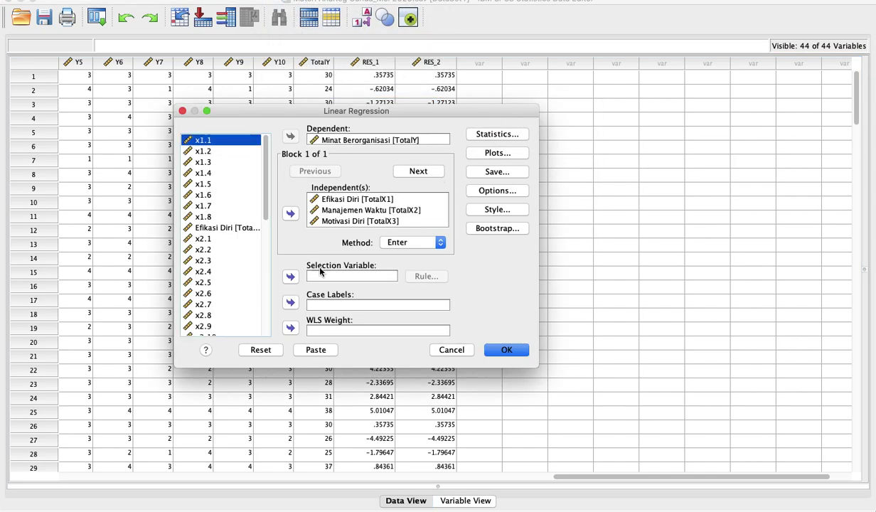
click(261, 350)
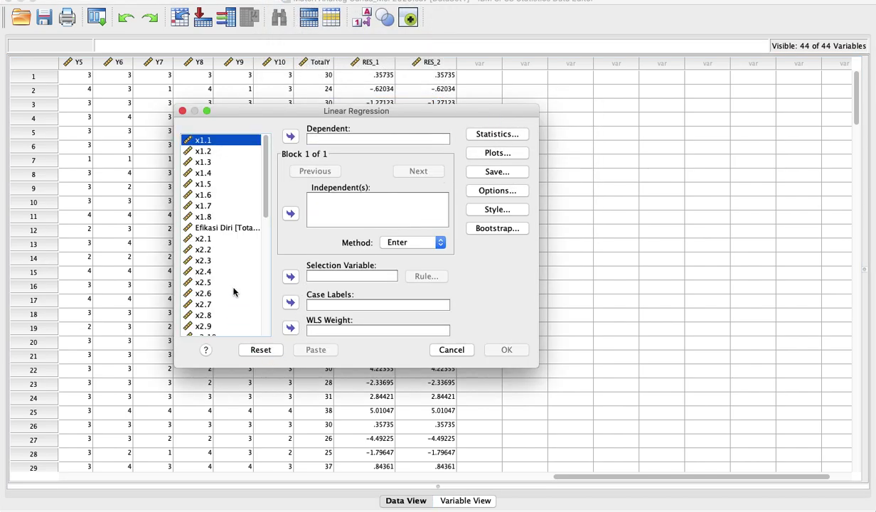
Assign Efikasi Diri, Manajemen Waktu and Motivasi Diri as independent variables and Minat Berorganisasi as the dependent variable
click(222, 226)
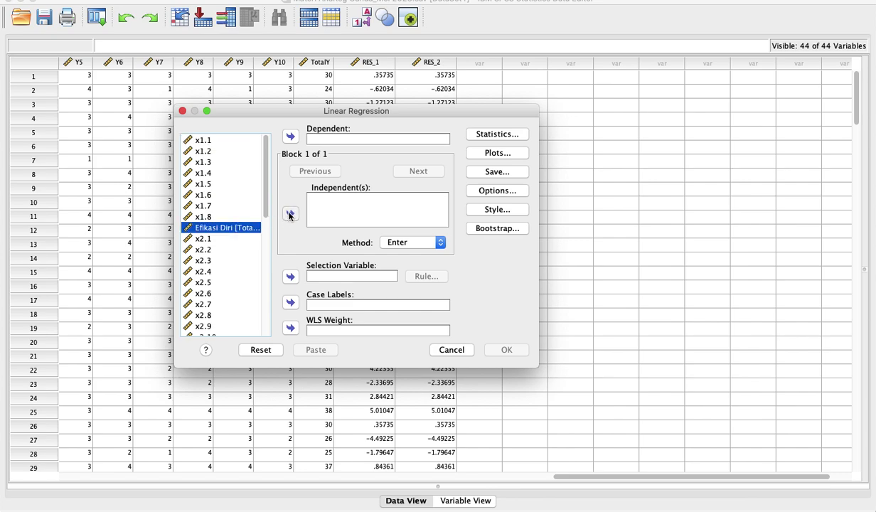
click(290, 214)
scroll(210, 232, down, 3)
click(225, 261)
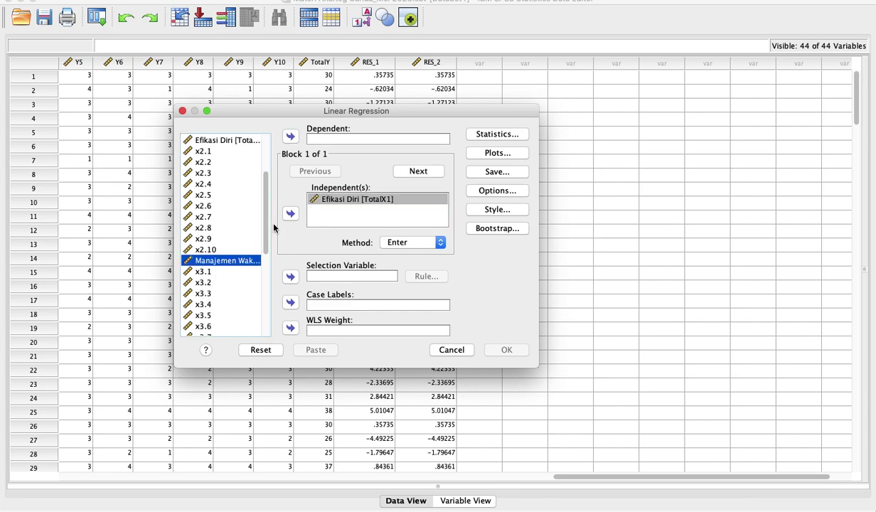
click(290, 214)
scroll(229, 219, down, 4)
click(240, 271)
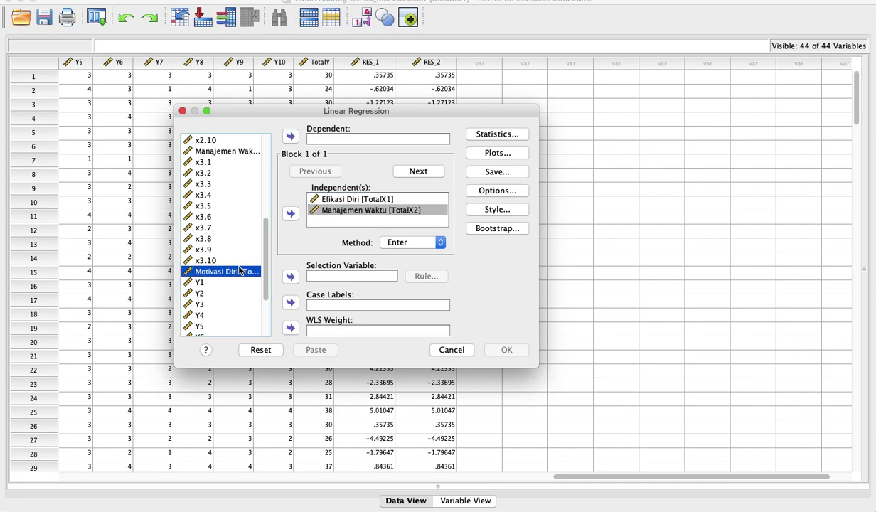
click(291, 213)
scroll(206, 268, down, 4)
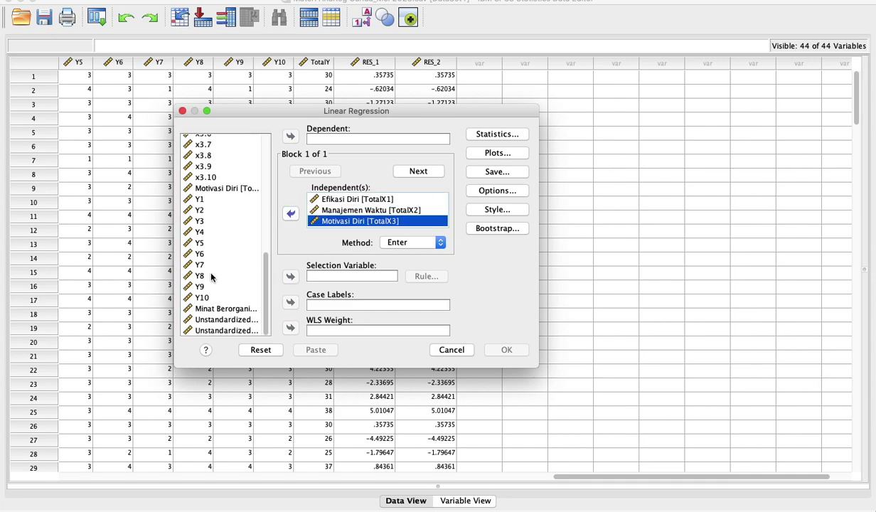
click(220, 310)
click(290, 136)
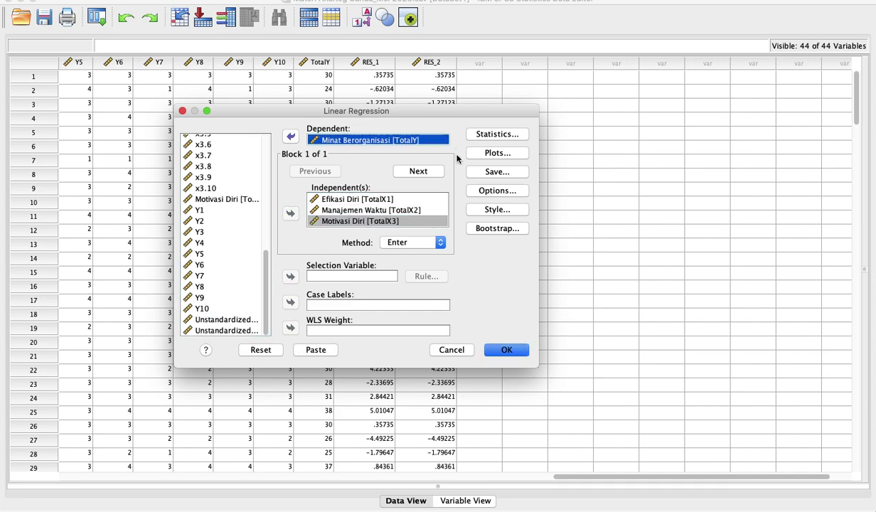
Set up the regression scatterplot with *SRESID on the Y axis and *ZRESID on the X axis
click(496, 153)
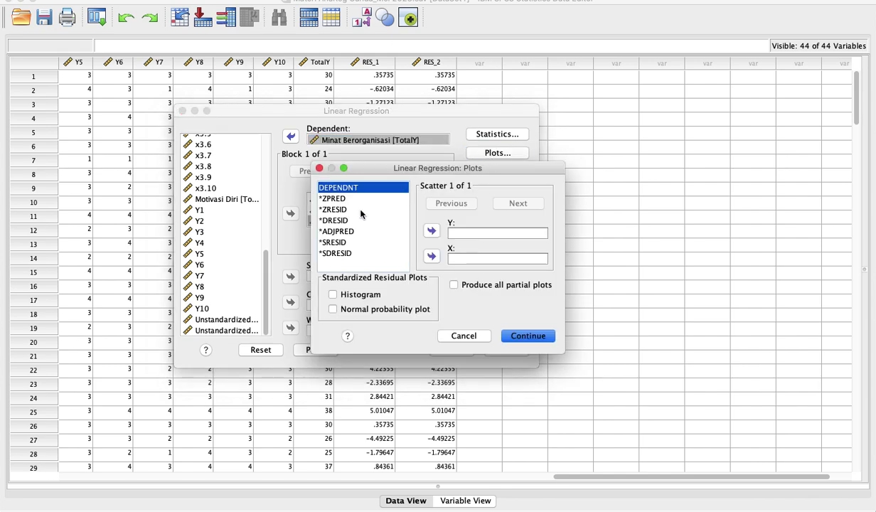
click(354, 209)
click(431, 257)
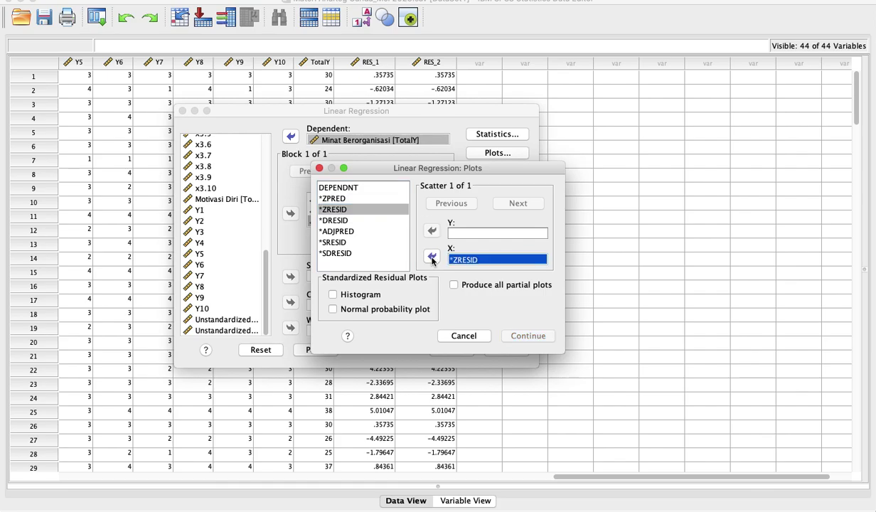
click(354, 242)
click(430, 234)
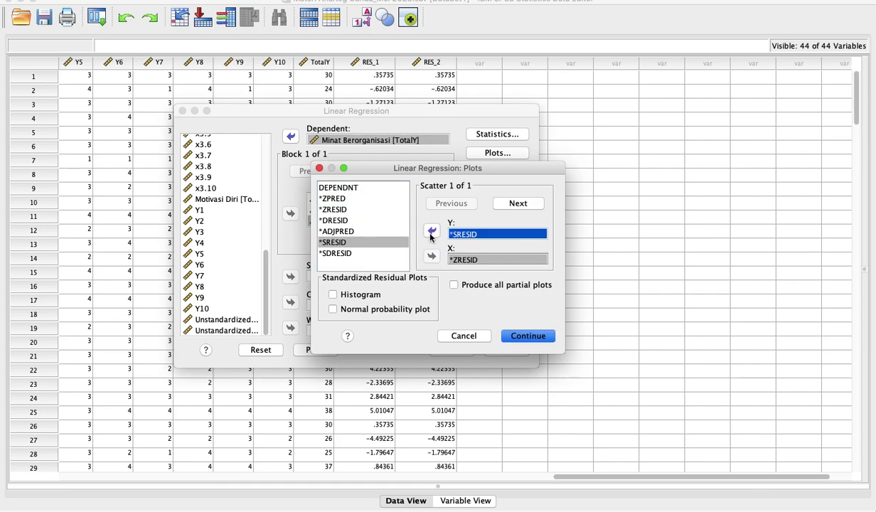
Switch to the Word report and find the earlier heteroscedasticity example showing which variables the regression scatterplot uses for Y and X
key(ctrl+Up)
click(267, 48)
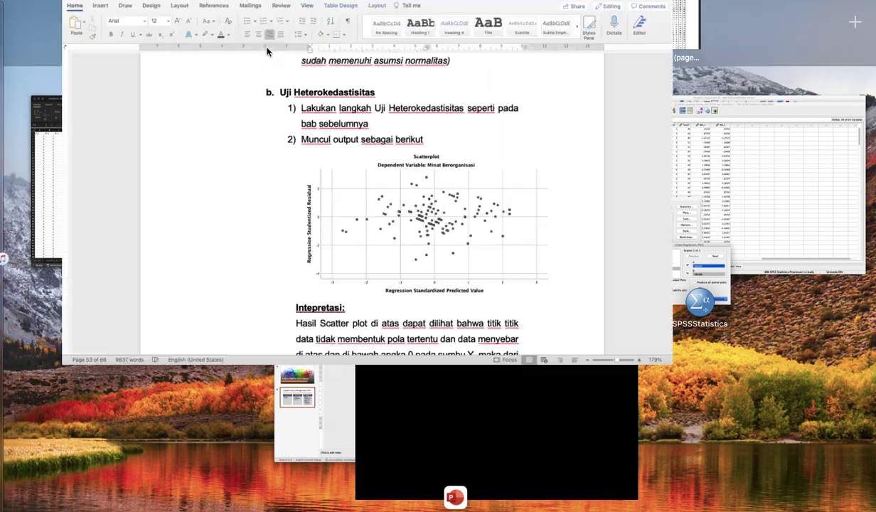
scroll(397, 265, up, 15)
scroll(397, 264, up, 20)
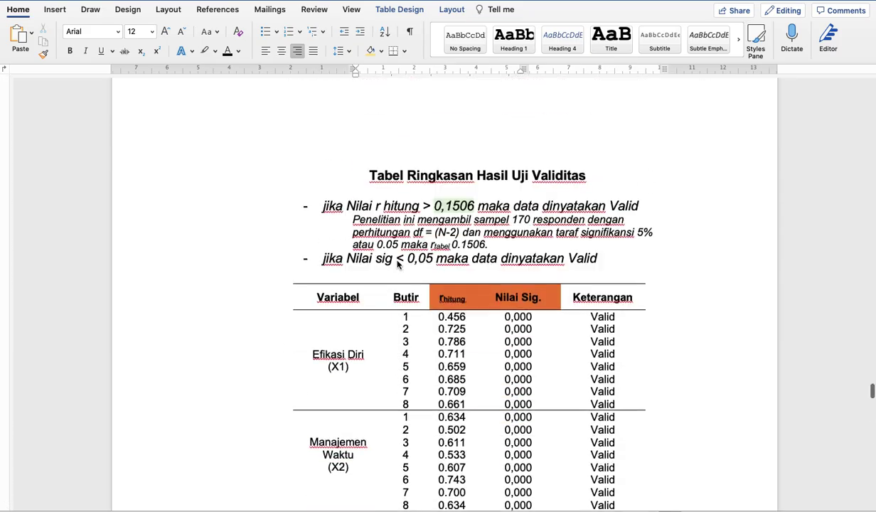
scroll(396, 260, up, 20)
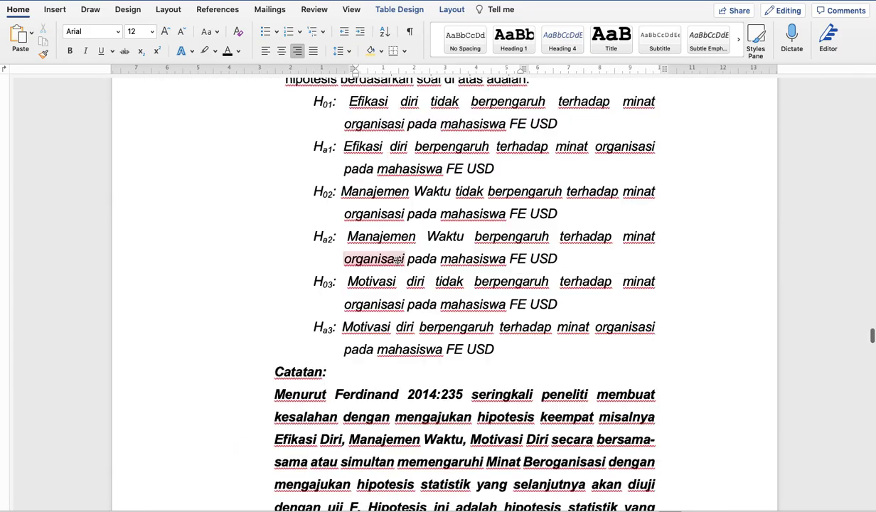
scroll(397, 260, up, 20)
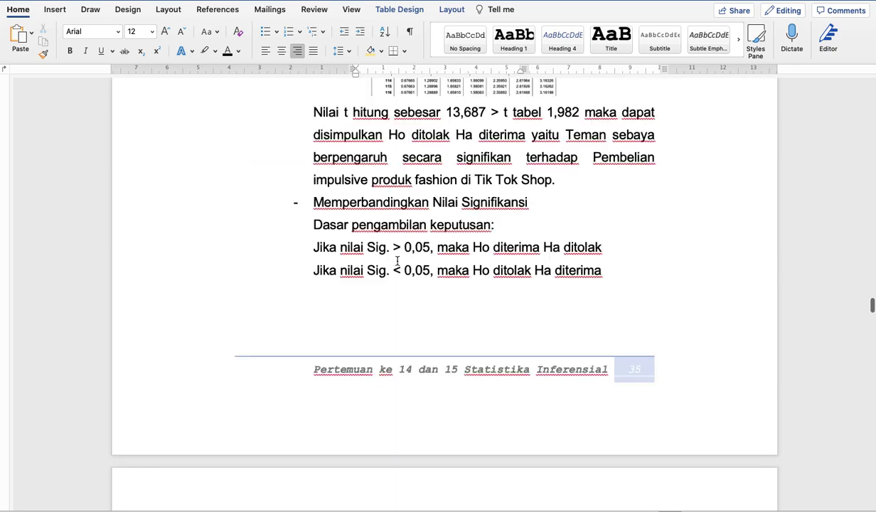
scroll(397, 263, up, 20)
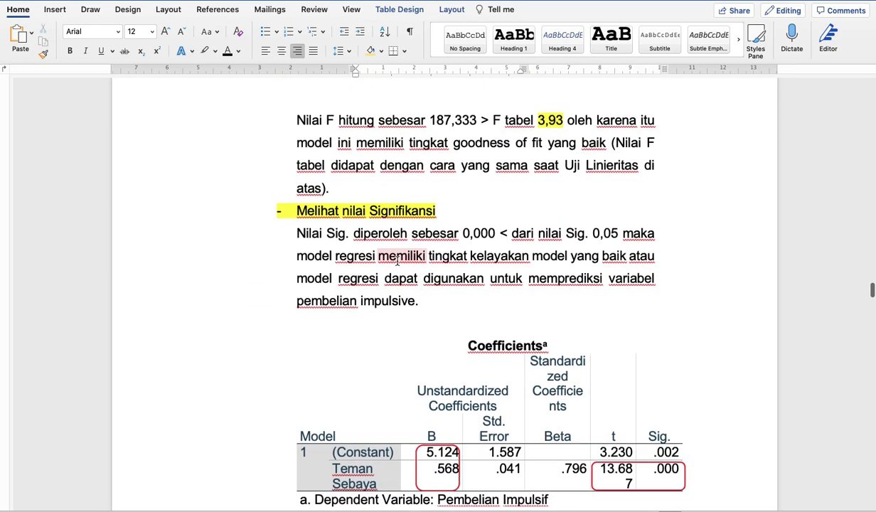
scroll(397, 261, up, 20)
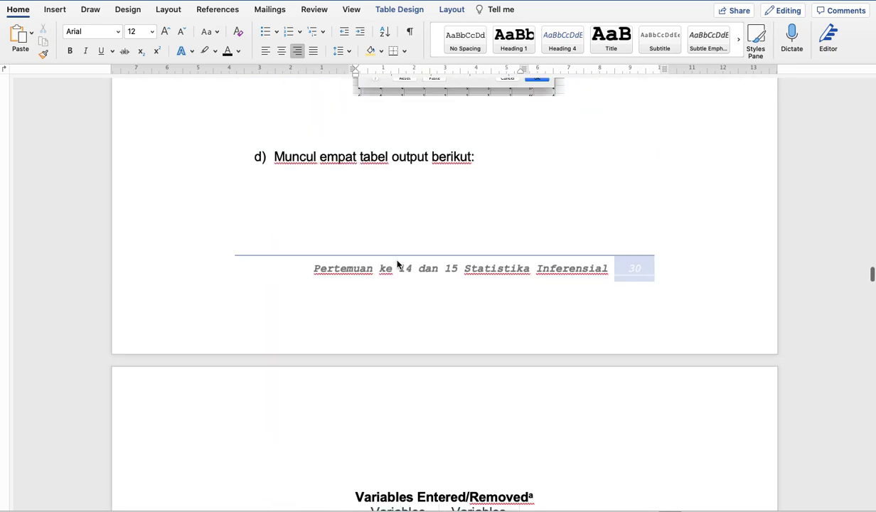
scroll(397, 260, up, 20)
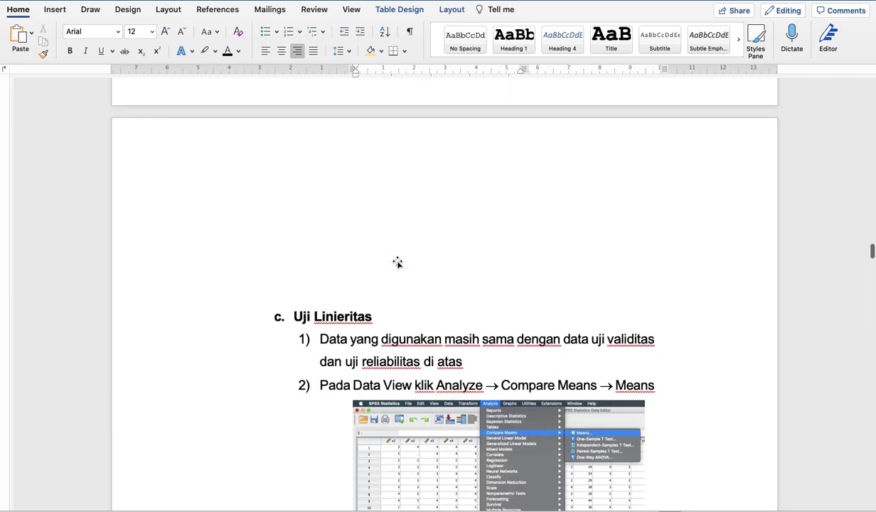
scroll(319, 413, down, 9)
scroll(319, 413, up, 2)
scroll(319, 413, up, 5)
scroll(319, 413, up, 8)
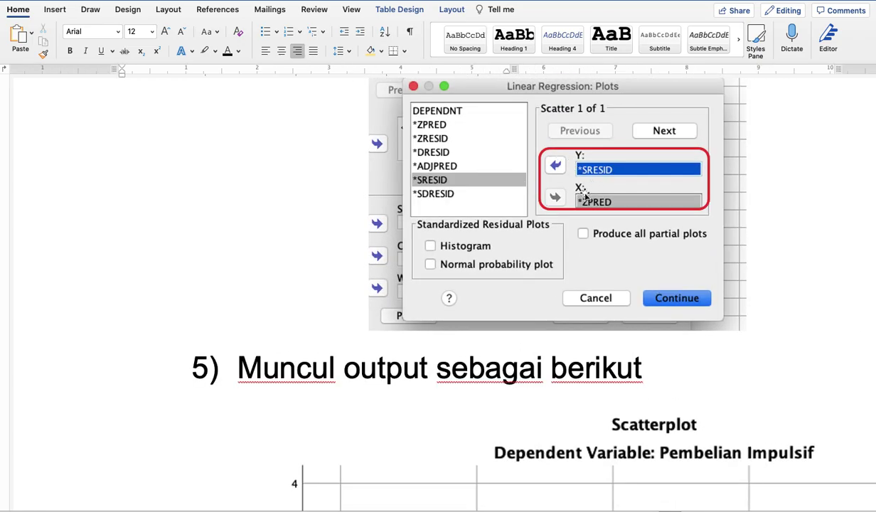
Return to SPSS, replace the scatterplot's X variable with *ZPRED and run the regression
key(ctrl+Up)
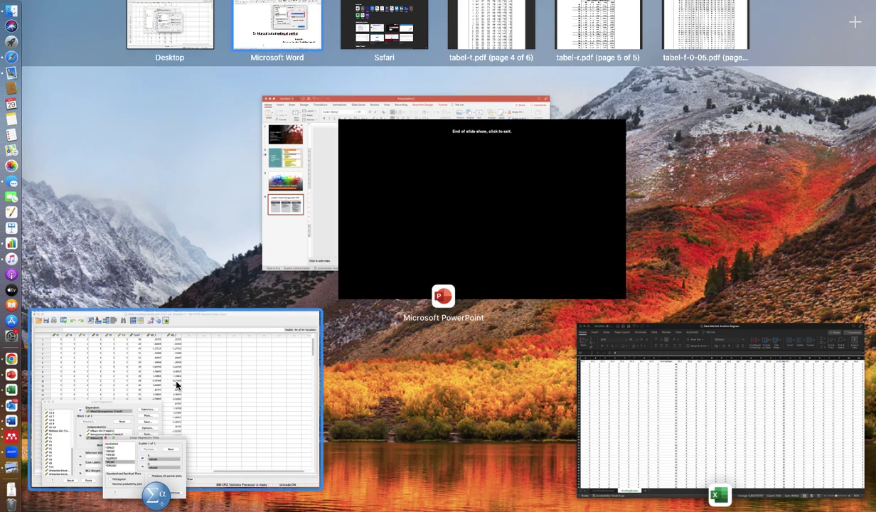
click(181, 443)
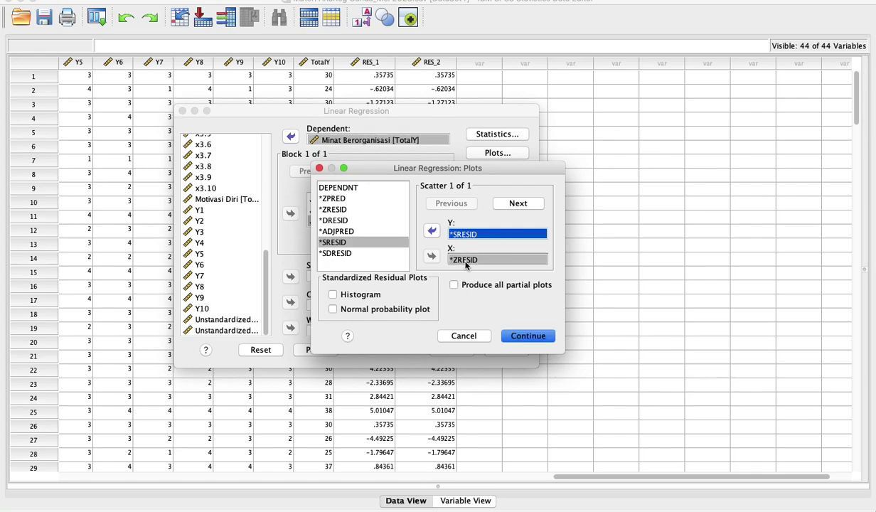
click(361, 202)
click(449, 257)
click(432, 256)
click(366, 199)
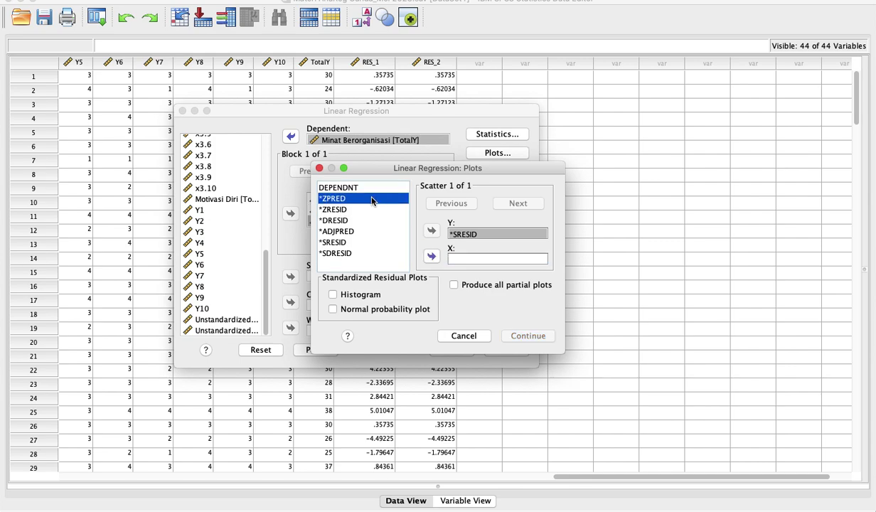
click(433, 257)
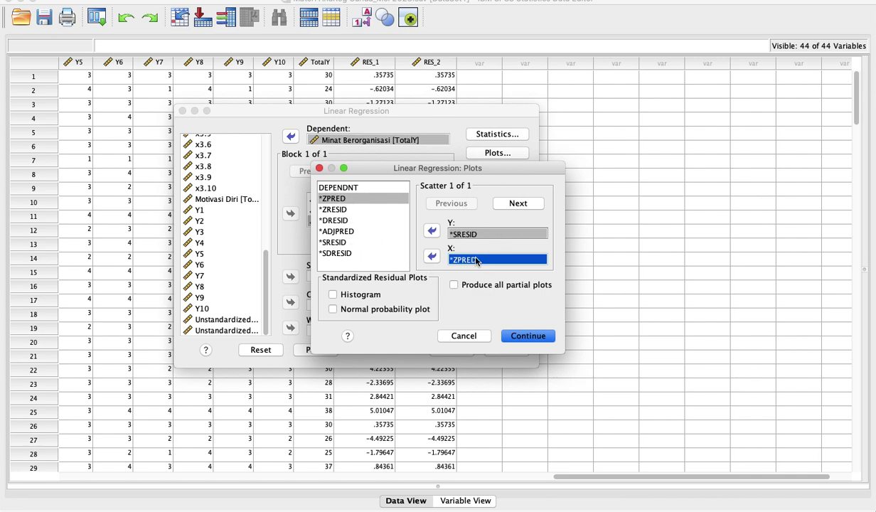
click(507, 337)
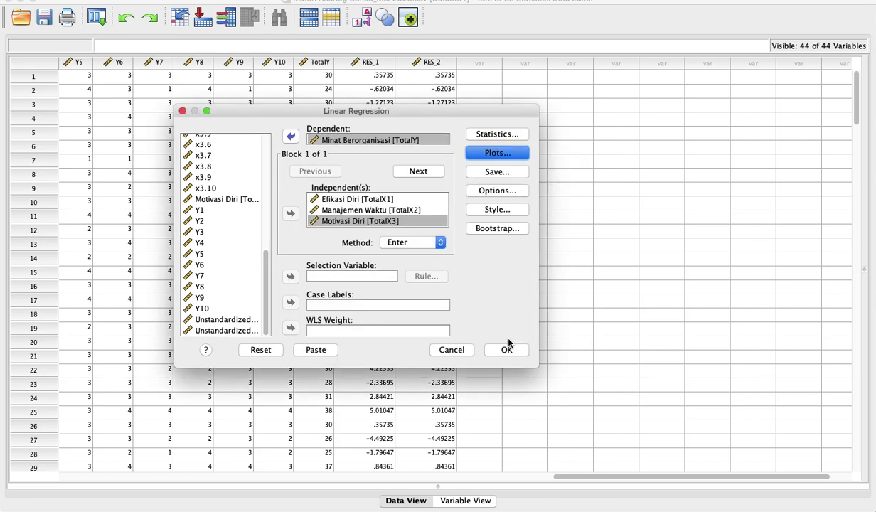
click(506, 349)
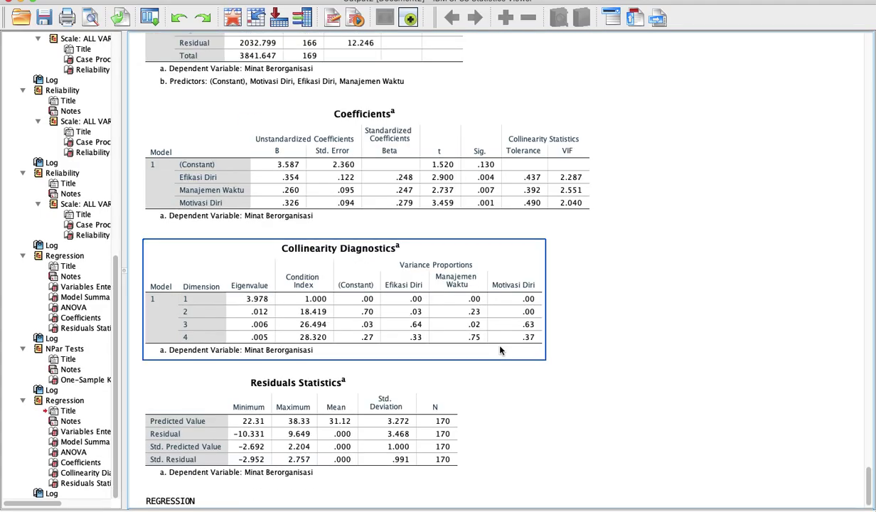
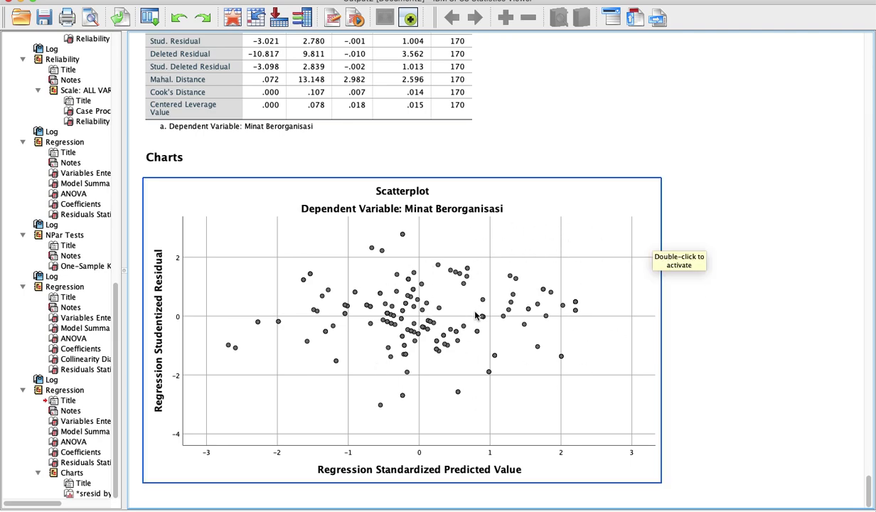
Return to the data editor and start a Compare Means analysis with Efikasi Diri, Manajemen Waktu and Motivasi Diri as independent variables
key(ctrl+Up)
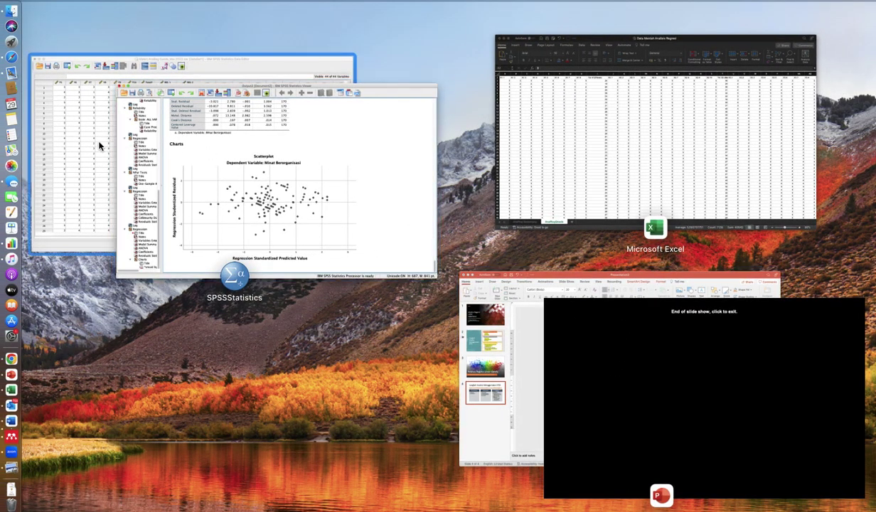
click(100, 147)
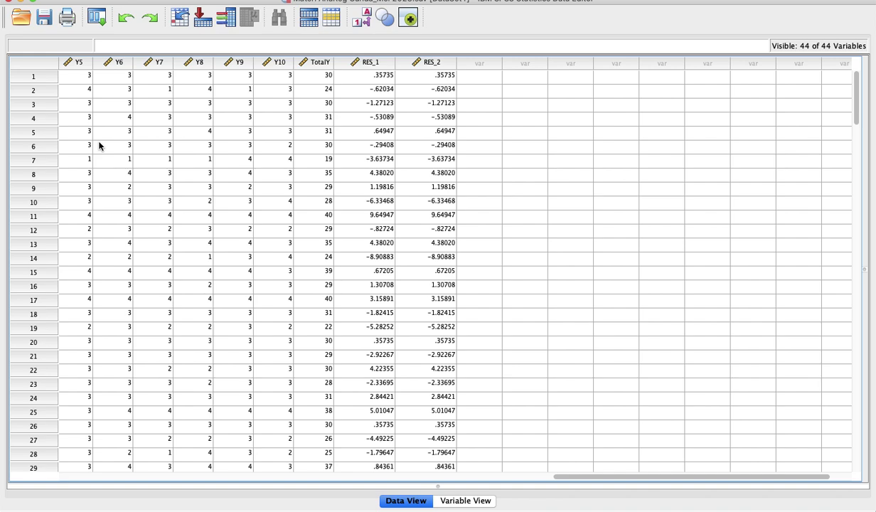
click(286, 0)
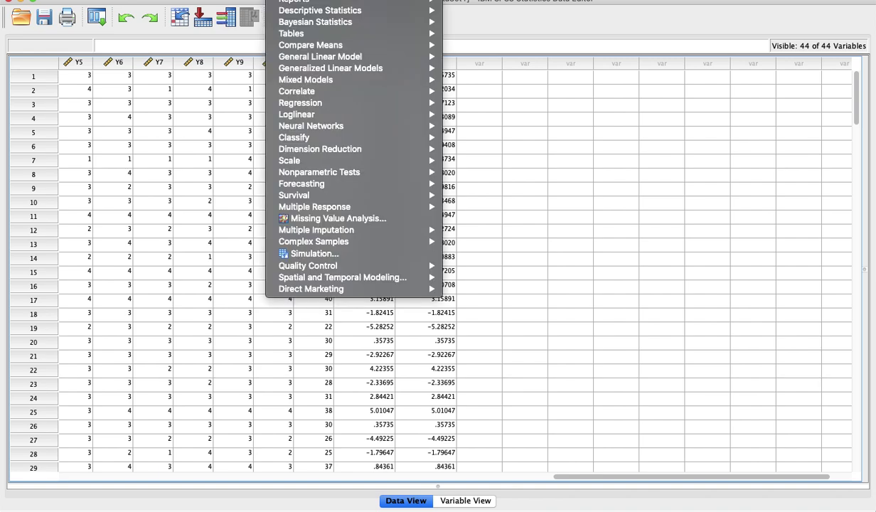
mouse_move(293, 50)
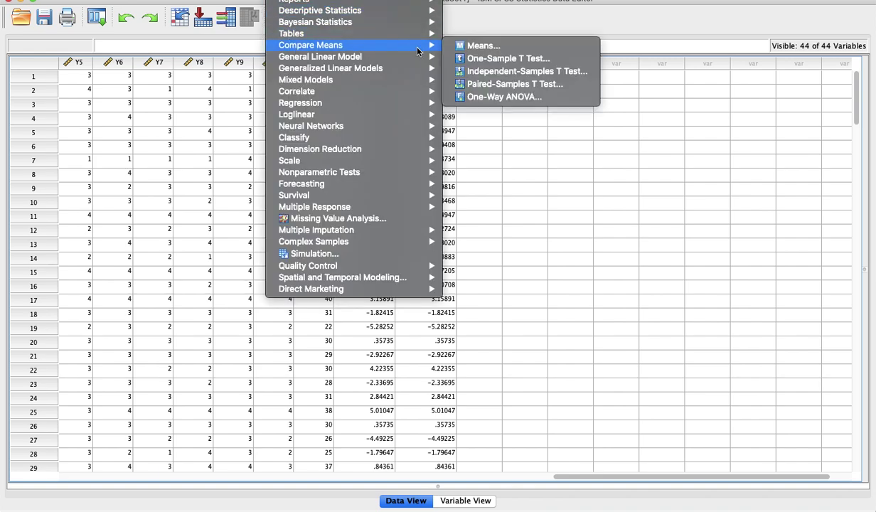
click(471, 46)
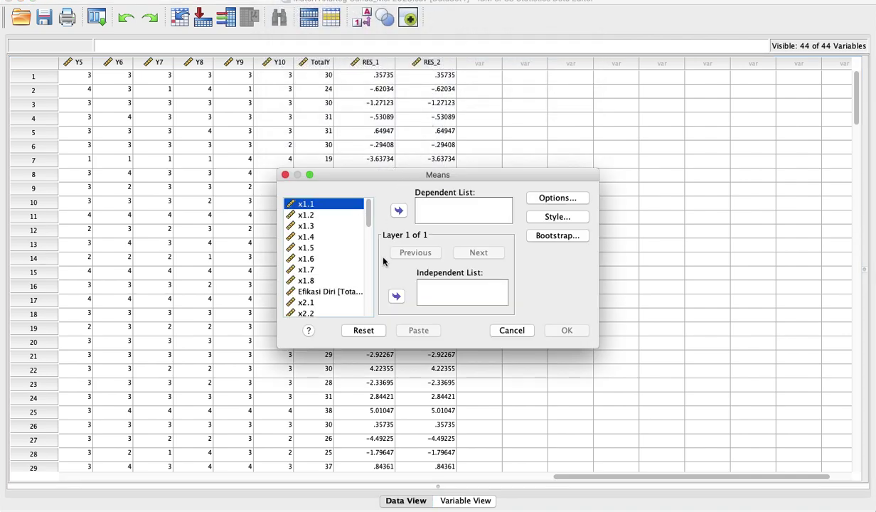
click(334, 292)
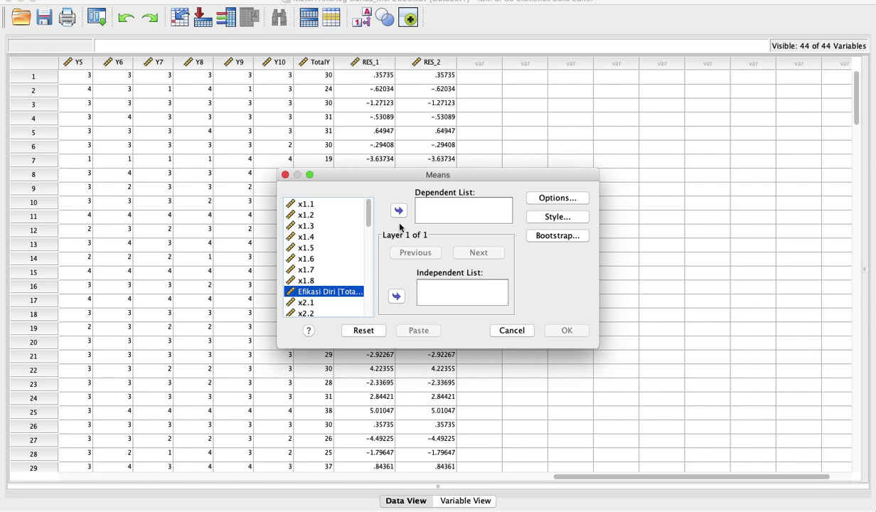
click(396, 294)
scroll(355, 295, down, 3)
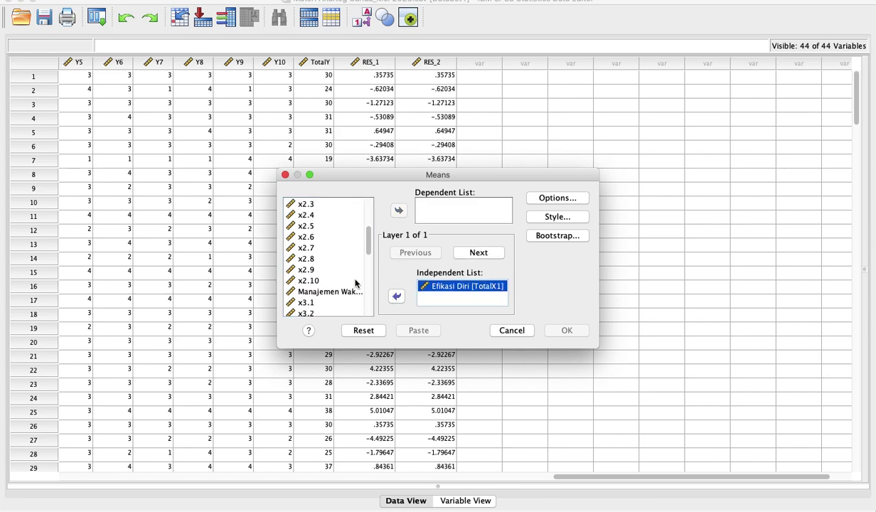
click(354, 293)
click(397, 295)
scroll(332, 288, down, 5)
click(326, 289)
click(396, 297)
Assign Minat Berorganisasi as the dependent variable of the Means analysis
scroll(311, 281, down, 5)
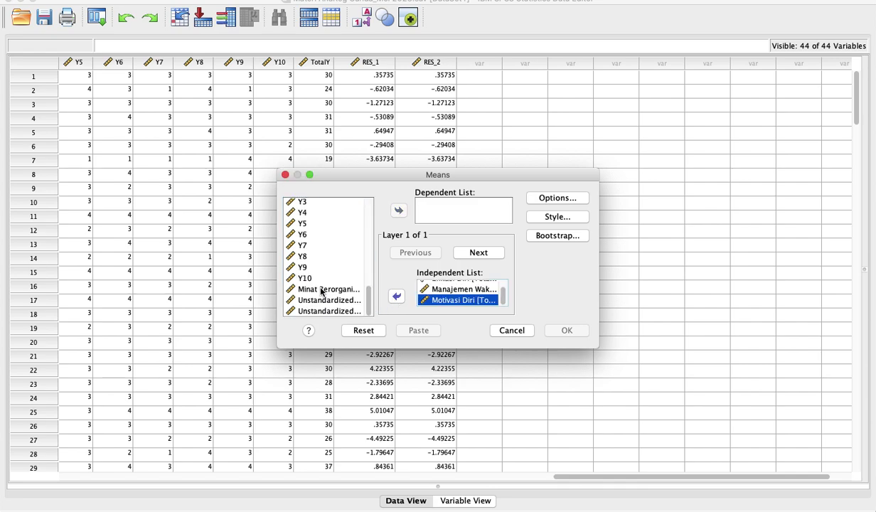
click(313, 288)
click(398, 210)
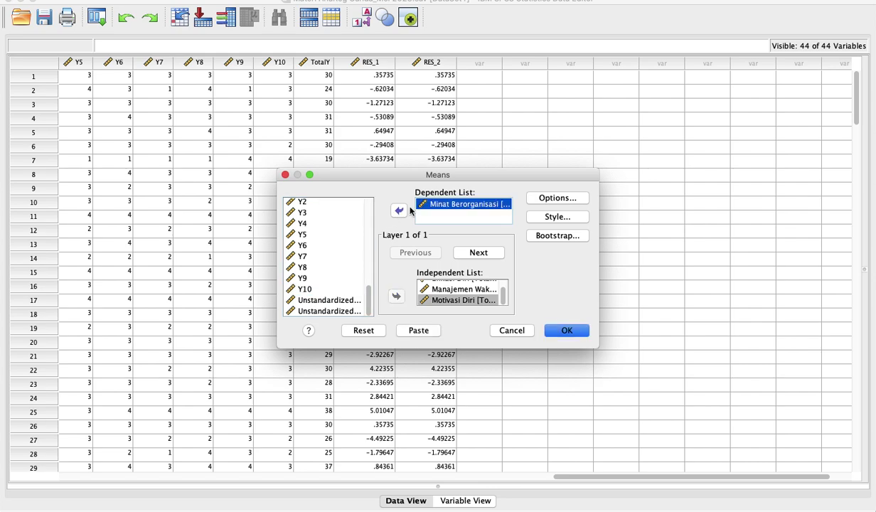
Enable the Test for linearity option for the first layer and run the Means analysis
click(534, 203)
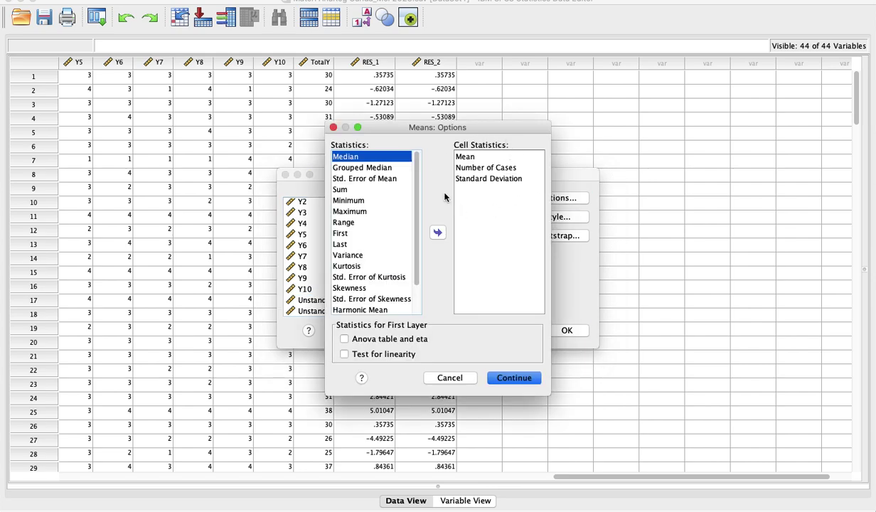
click(344, 354)
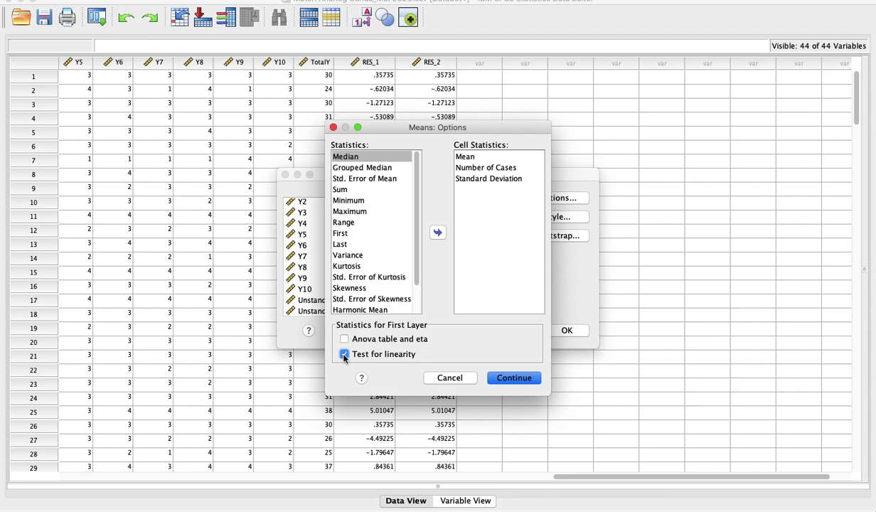
click(503, 379)
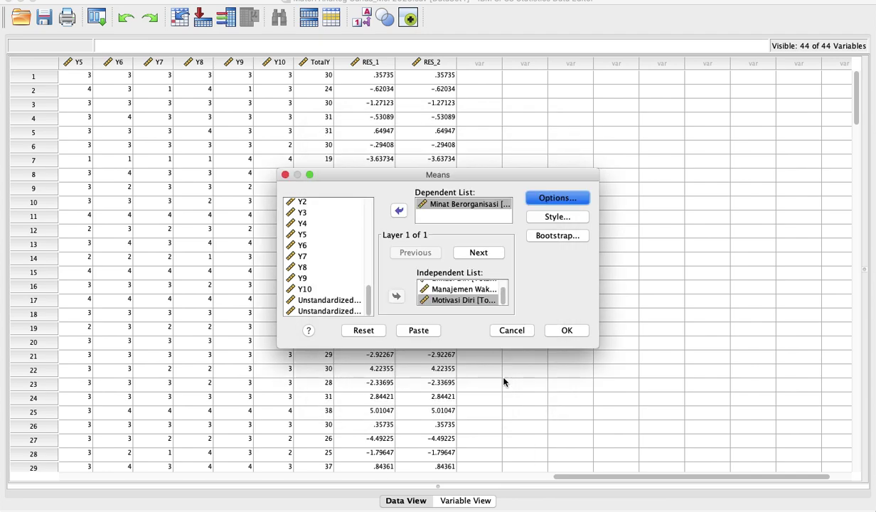
click(562, 331)
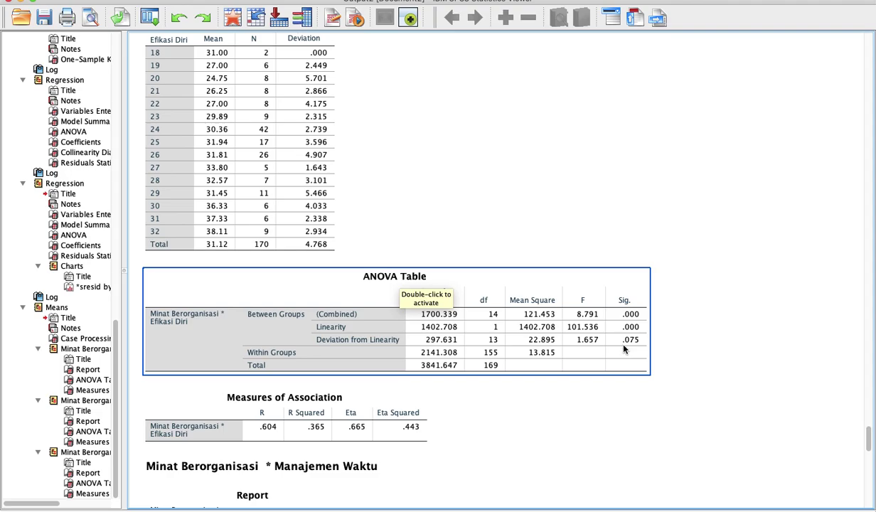
Examine the ANOVA tables of Minat Berorganisasi against Efikasi Diri, Manajemen Waktu and Motivasi Diri for the Deviation from Linearity significance
scroll(632, 351, down, 20)
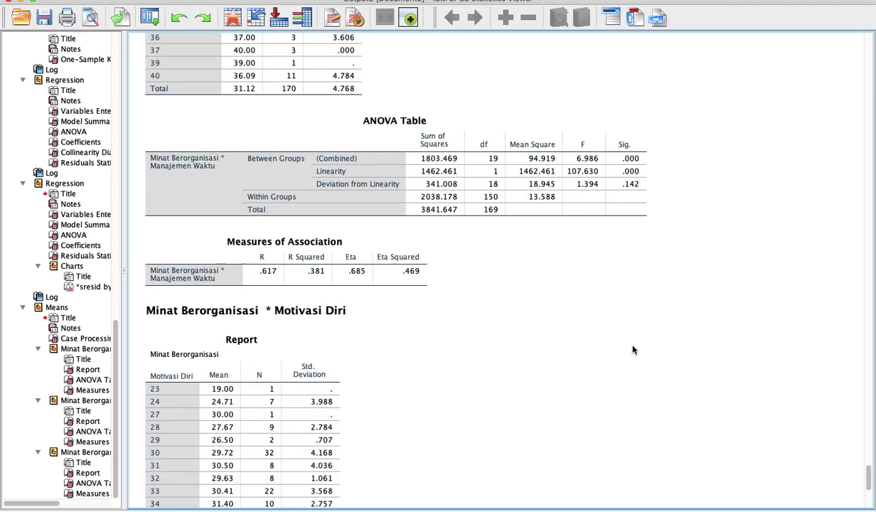
click(581, 213)
scroll(337, 161, up, 15)
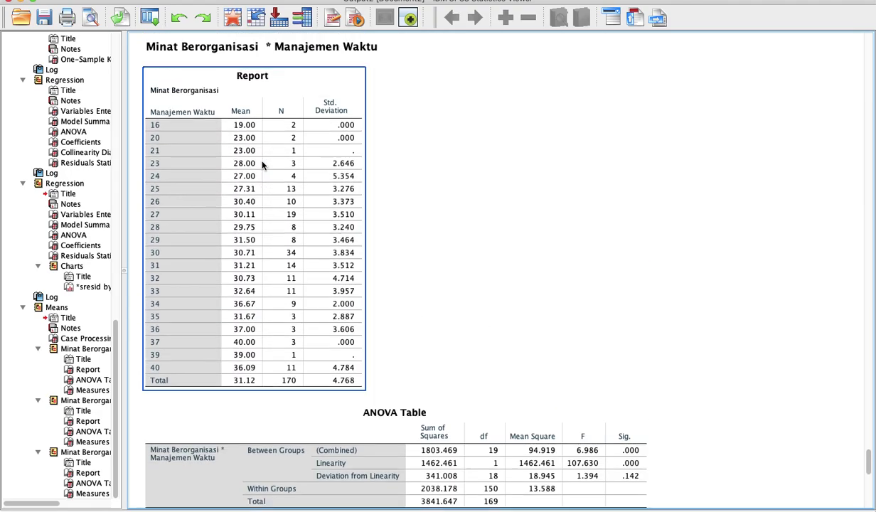
click(182, 344)
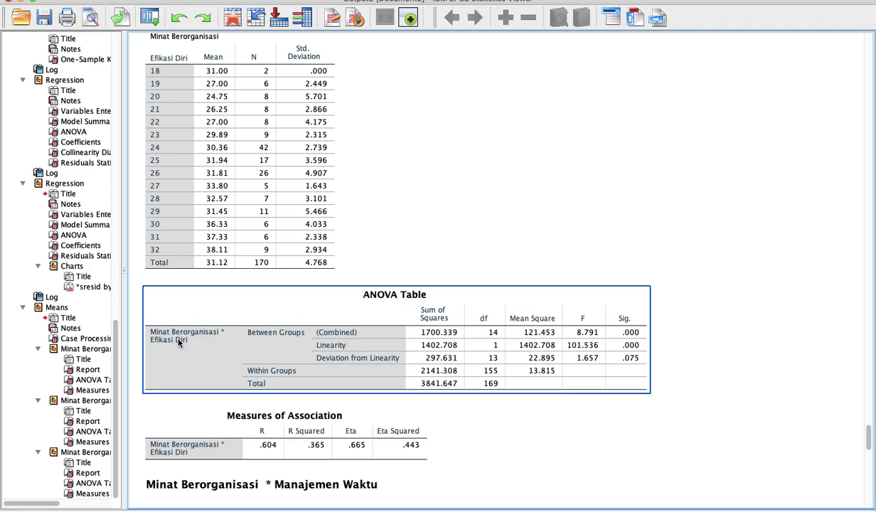
scroll(373, 388, down, 10)
click(208, 308)
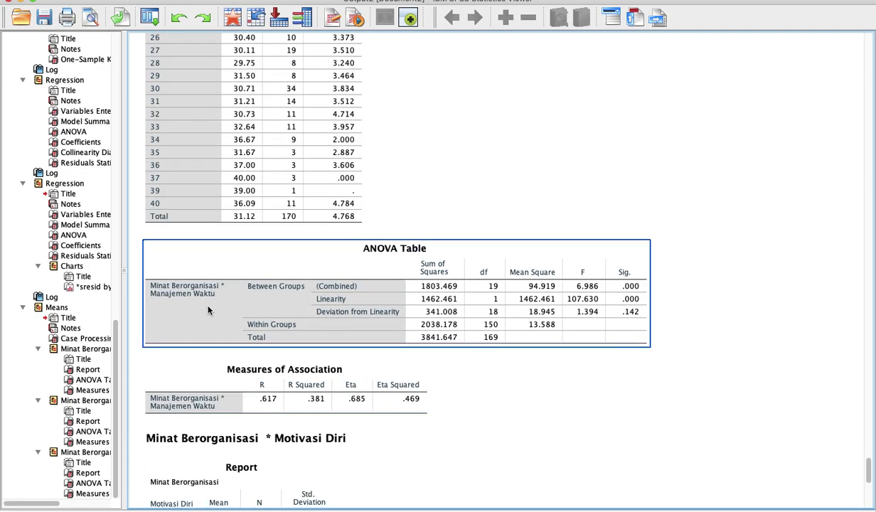
key(Down)
key(Down)
key(Down)
key(Down)
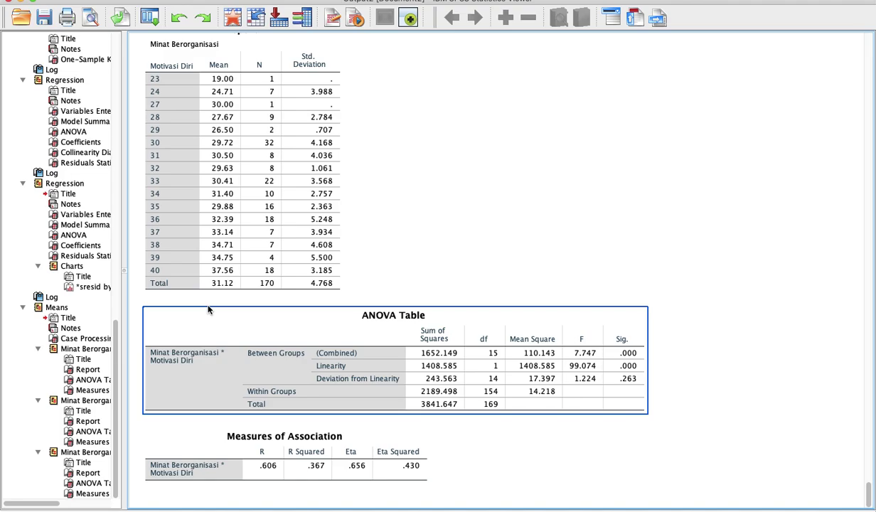
Switch to the Word report and find the summary table of linearity test results for the three independent variables
key(ctrl+Up)
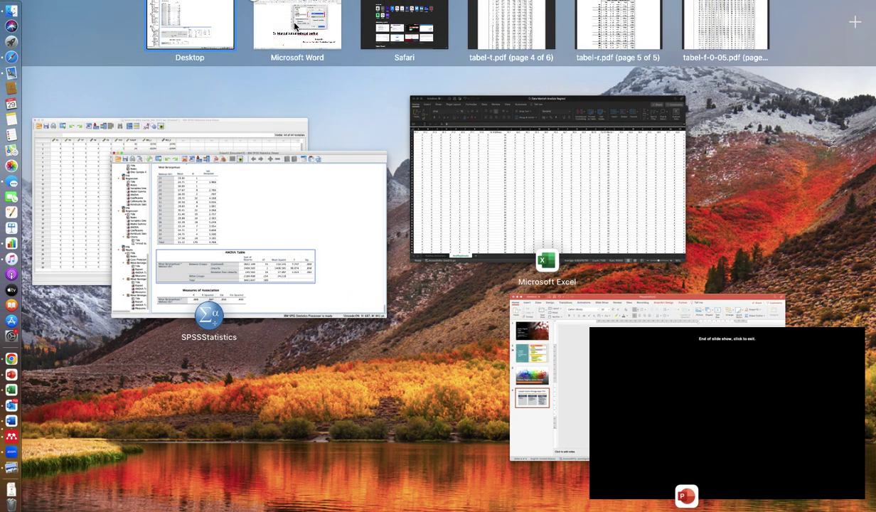
click(295, 27)
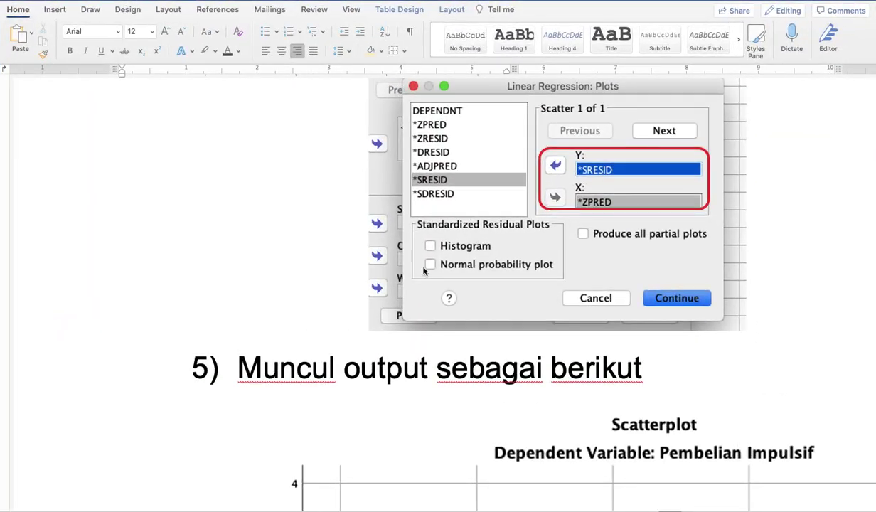
scroll(422, 269, down, 10)
scroll(422, 269, down, 5)
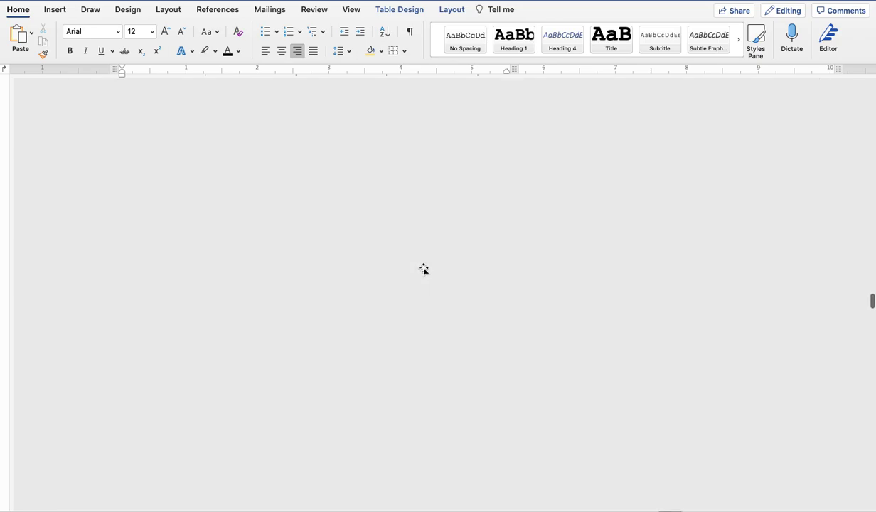
scroll(424, 269, up, 15)
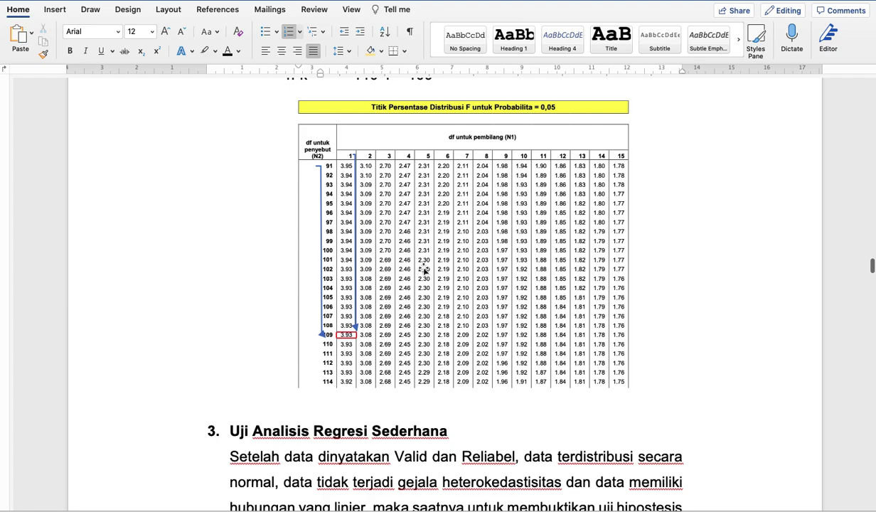
scroll(424, 270, down, 15)
scroll(423, 269, down, 15)
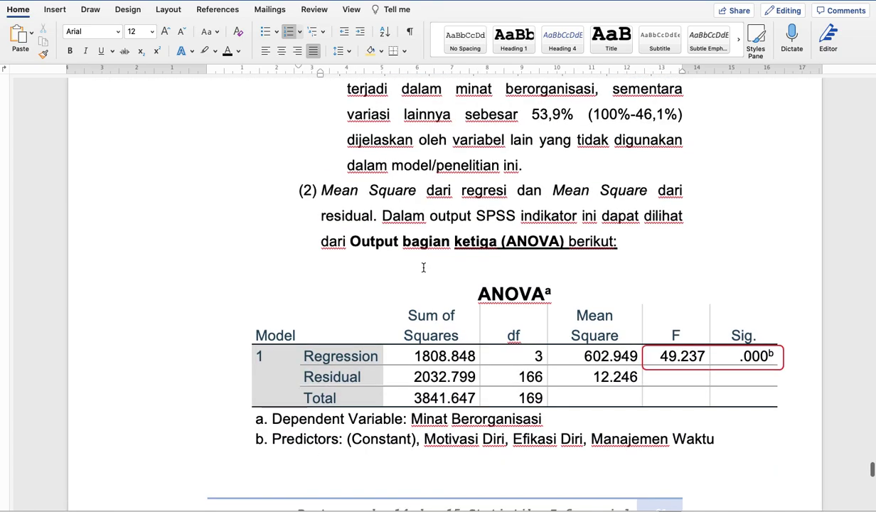
scroll(424, 267, up, 15)
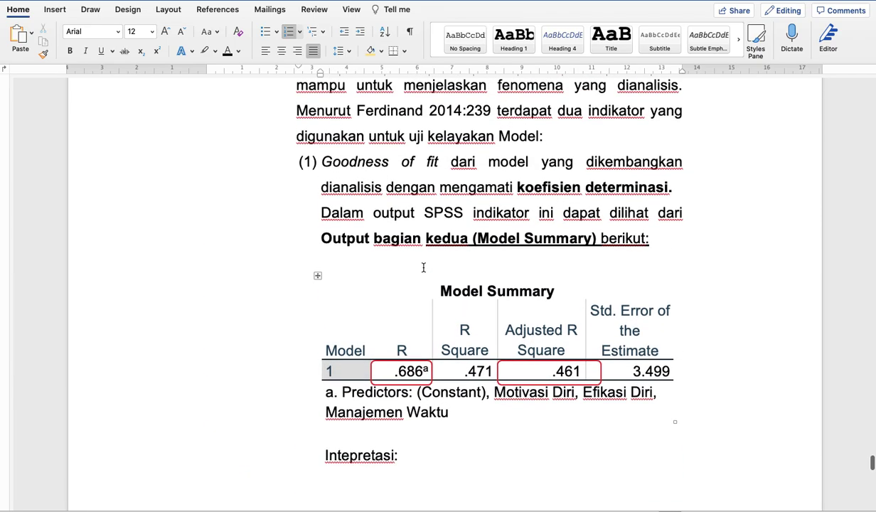
scroll(424, 267, up, 15)
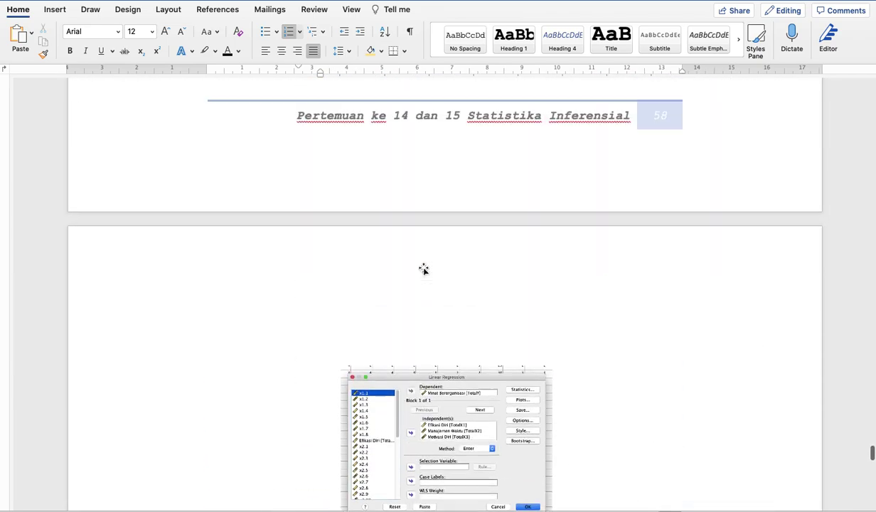
scroll(423, 268, up, 8)
scroll(423, 267, down, 7)
ctrl+scroll(423, 267, up, 5)
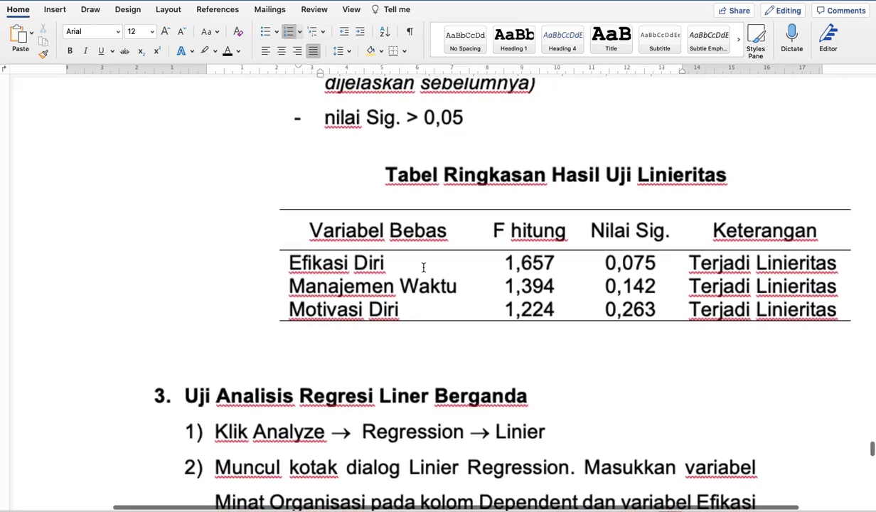
click(384, 275)
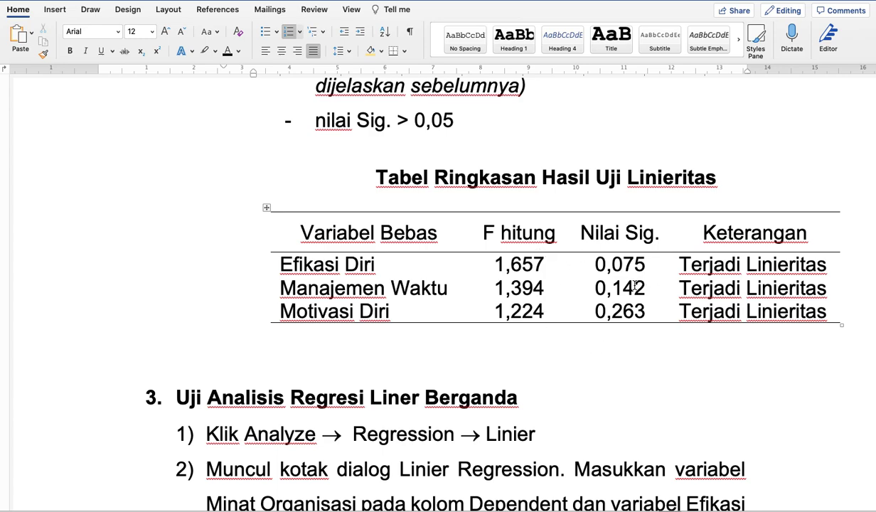
scroll(619, 283, up, 1)
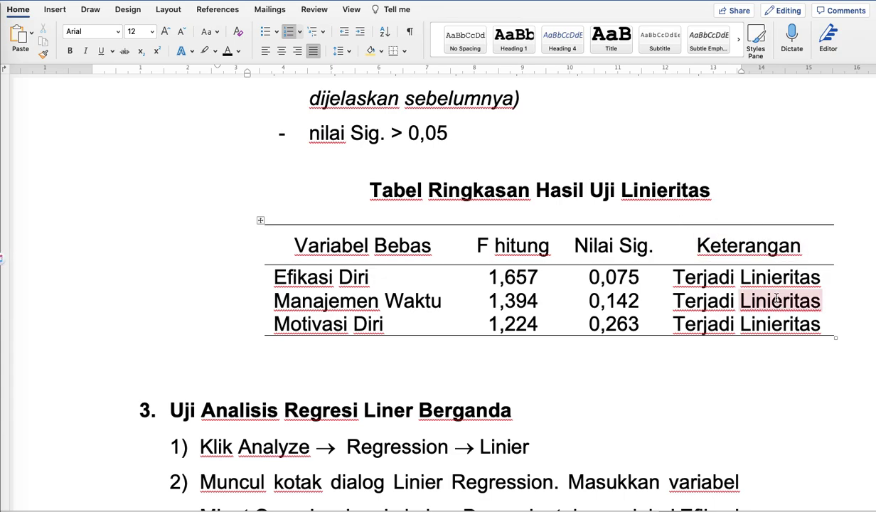
Check the report's ANOVA tables for the Deviation from Linearity values and highlight the F table value in the interpretation criteria
scroll(512, 307, up, 15)
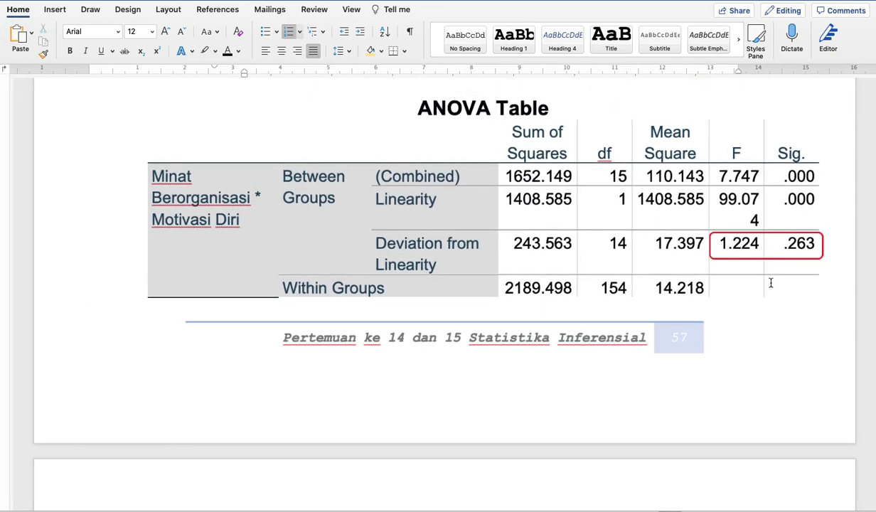
scroll(774, 251, up, 5)
scroll(773, 251, up, 9)
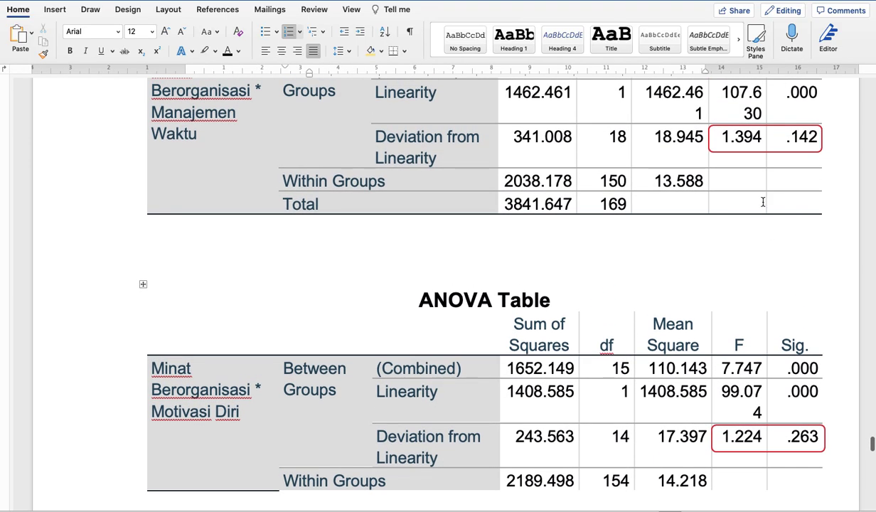
scroll(749, 158, down, 20)
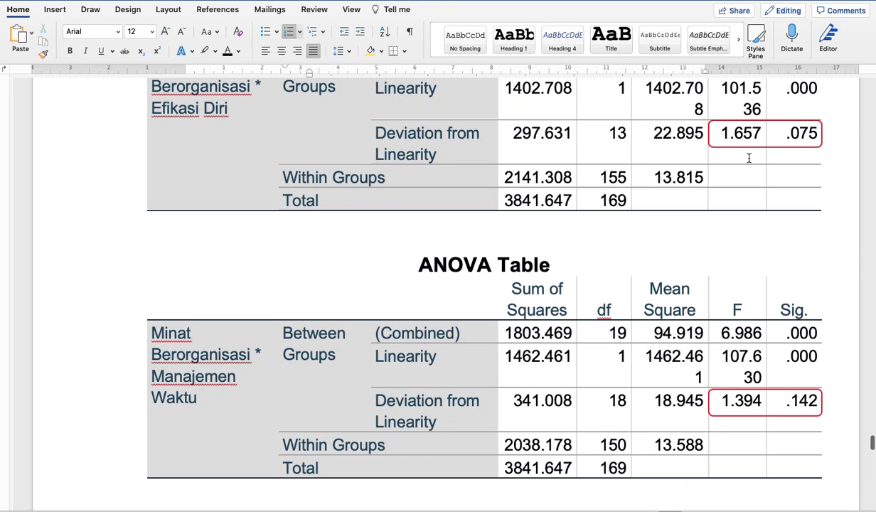
scroll(749, 157, up, 8)
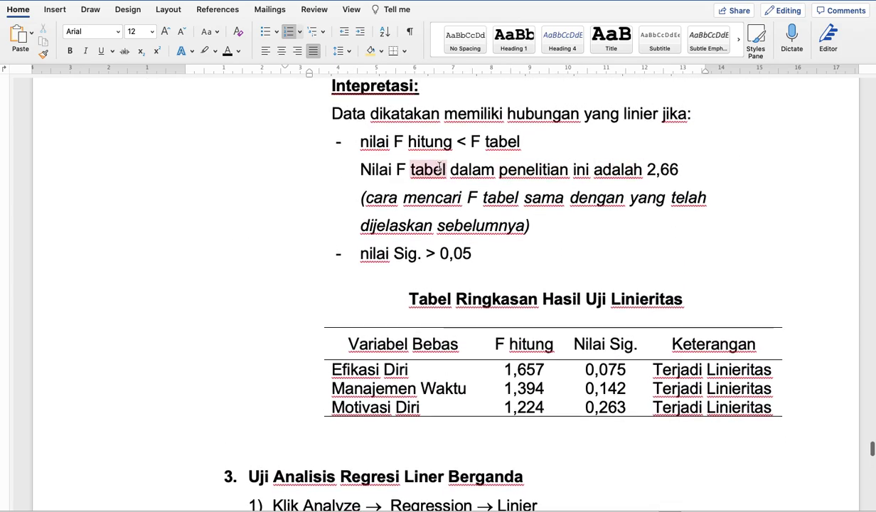
drag(648, 170, 683, 169)
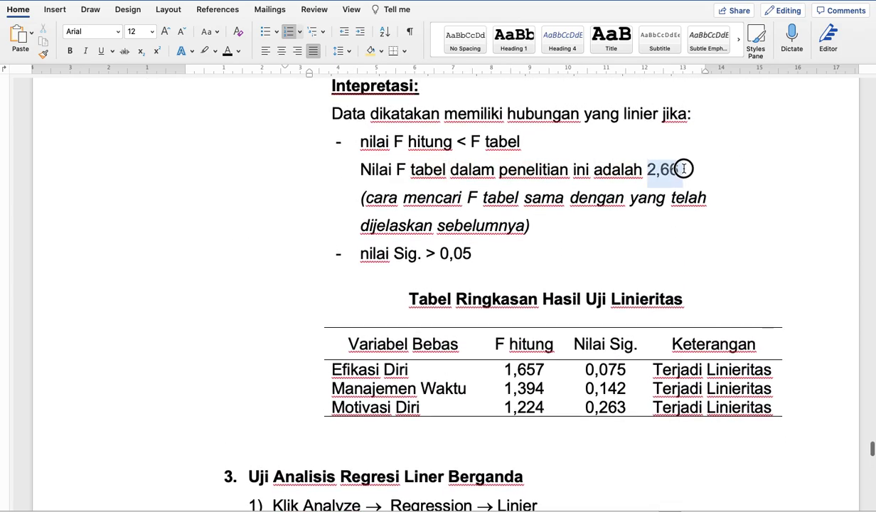
Switch to the F distribution table PDF (tabel-f-0-05.pdf) and find the rows for denominator df from 156 to 180
key(ctrl+Up)
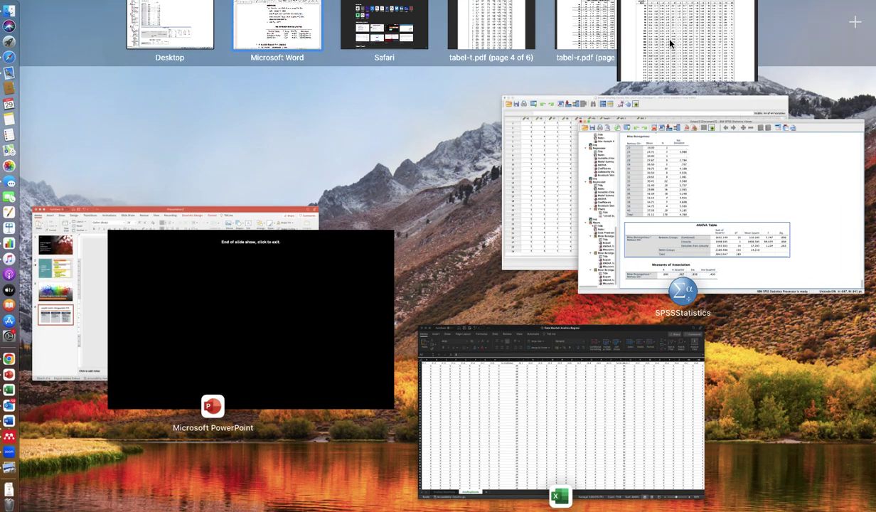
click(644, 37)
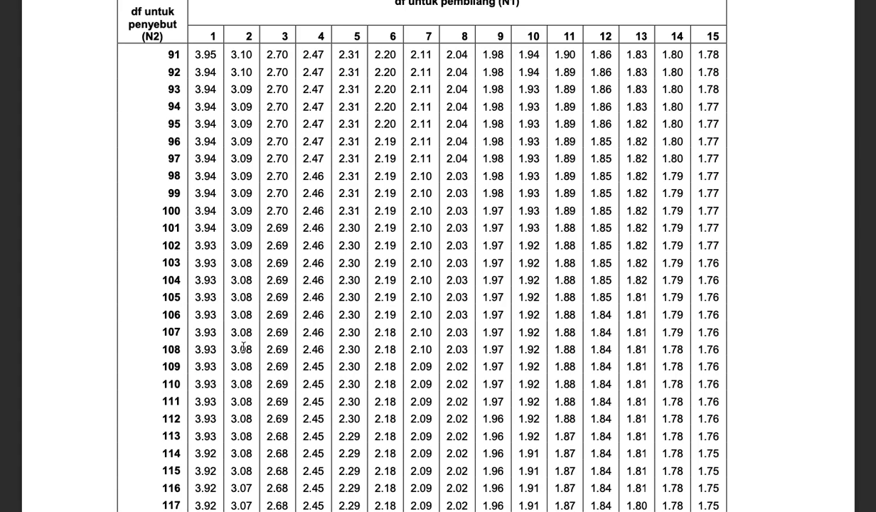
scroll(243, 347, down, 5)
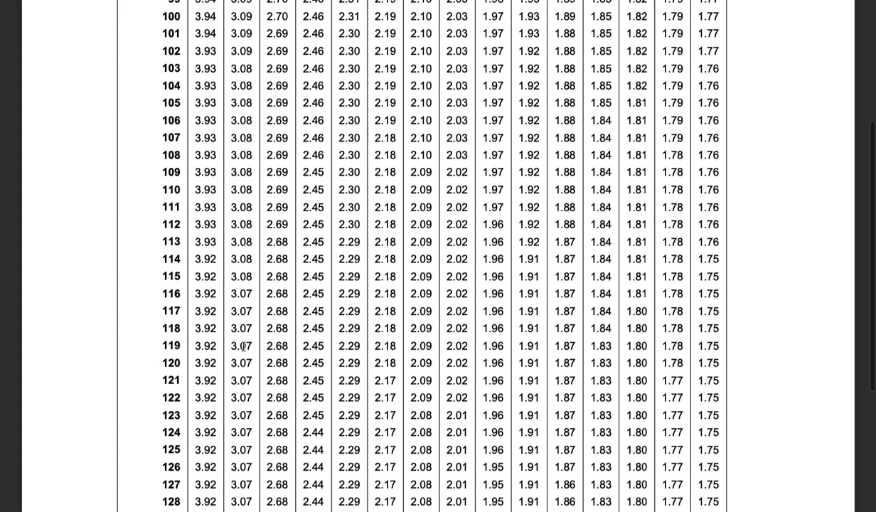
scroll(243, 347, up, 6)
scroll(243, 347, down, 10)
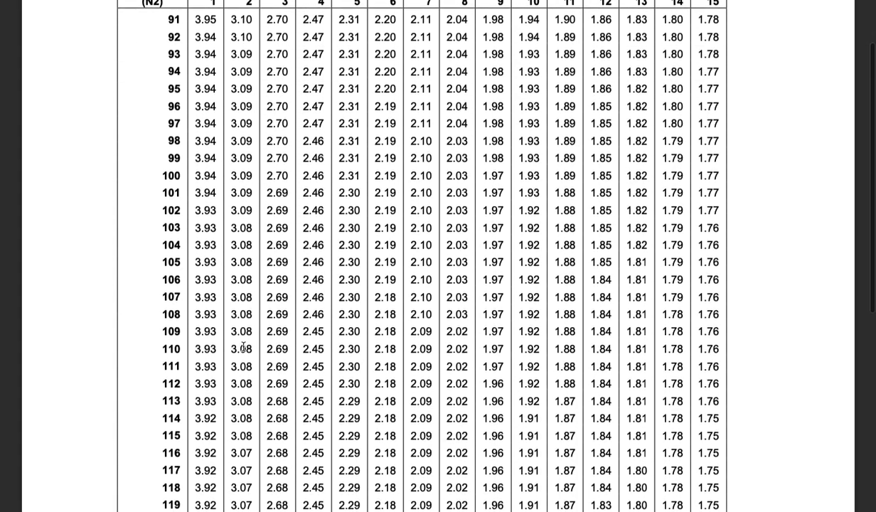
scroll(253, 328, down, 8)
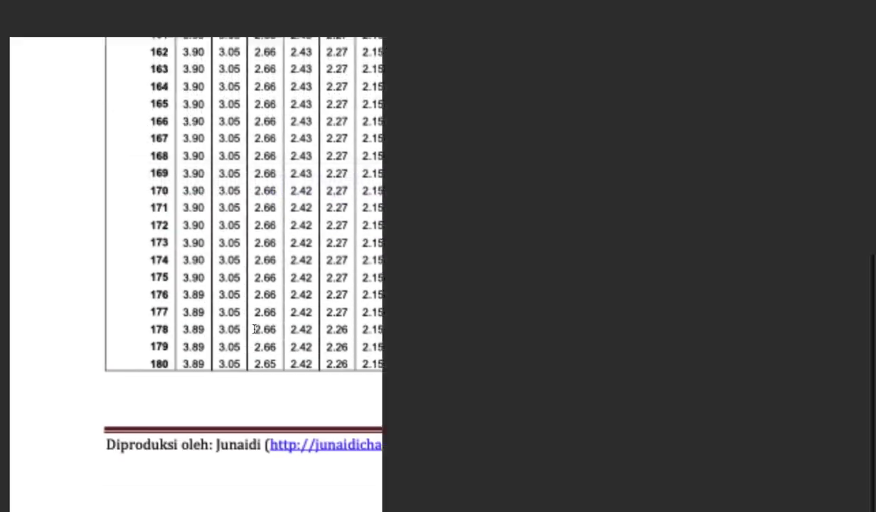
scroll(254, 328, up, 5)
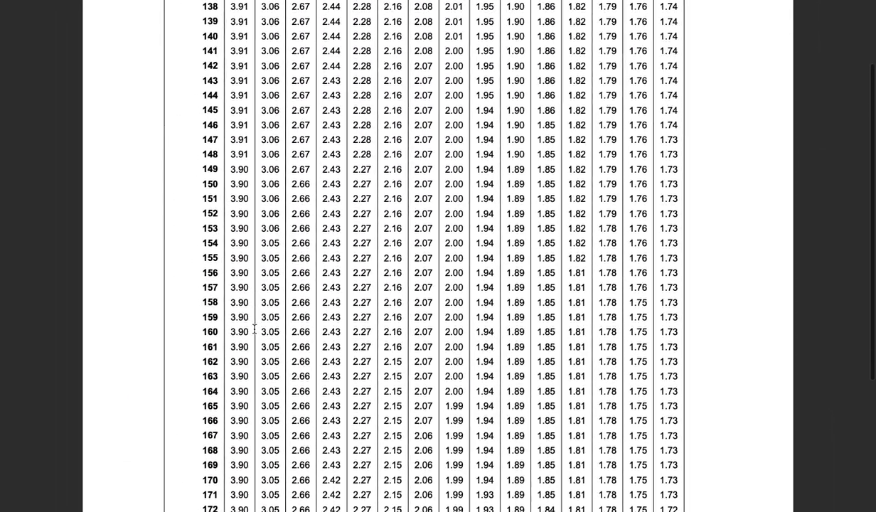
ctrl+scroll(254, 329, up, 1)
scroll(249, 345, up, 10)
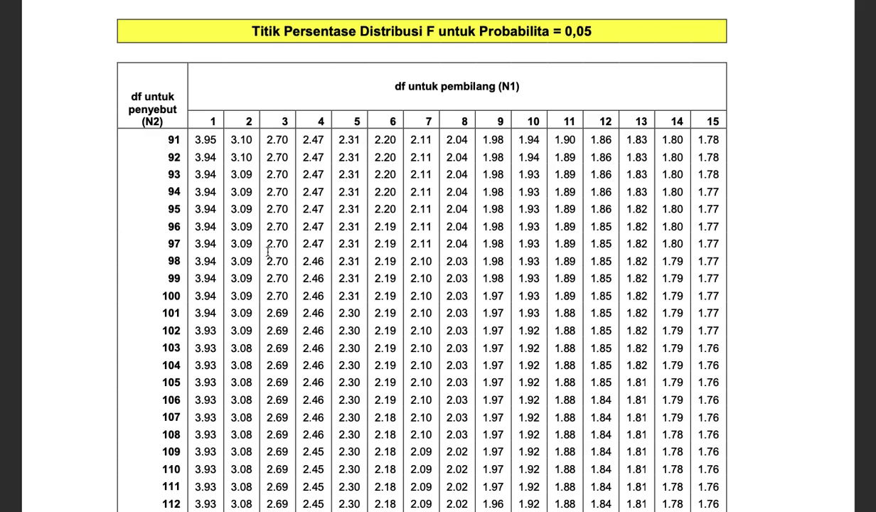
scroll(267, 250, down, 10)
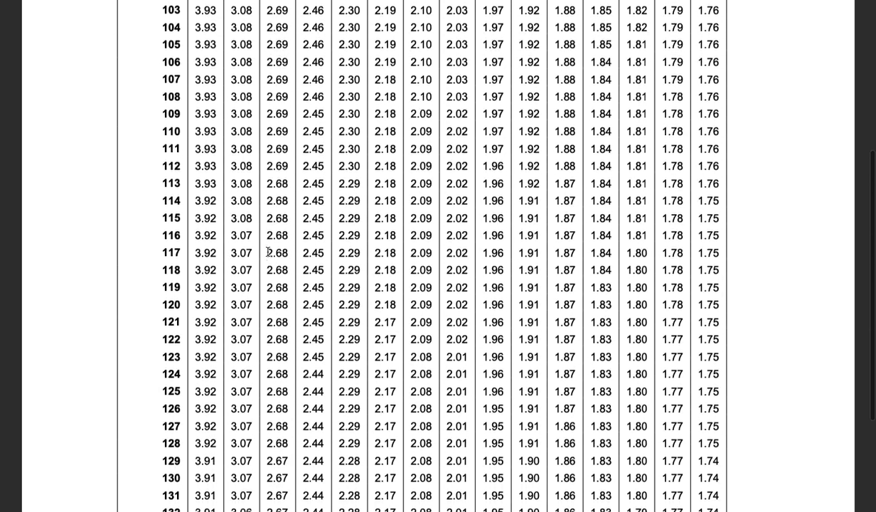
scroll(268, 250, down, 15)
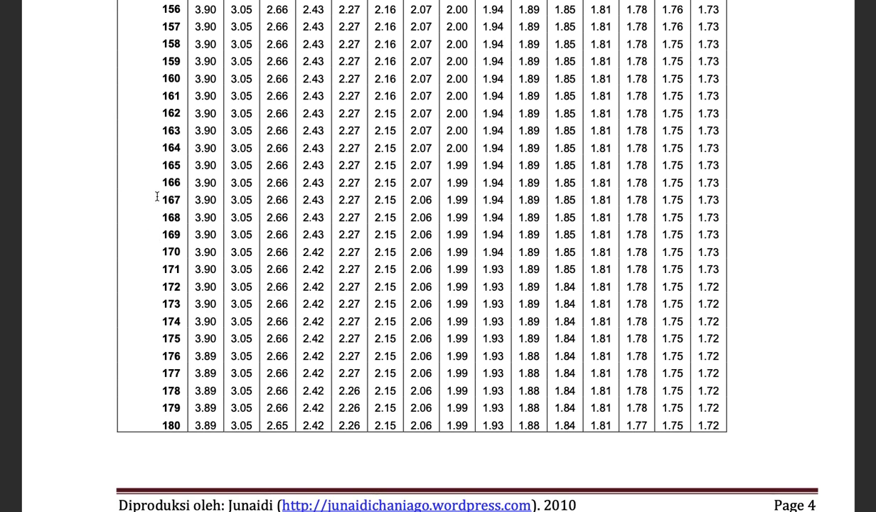
Look up the F table value for denominator df 166 and numerator df 3, highlighting the row label and the value
drag(157, 184, 181, 182)
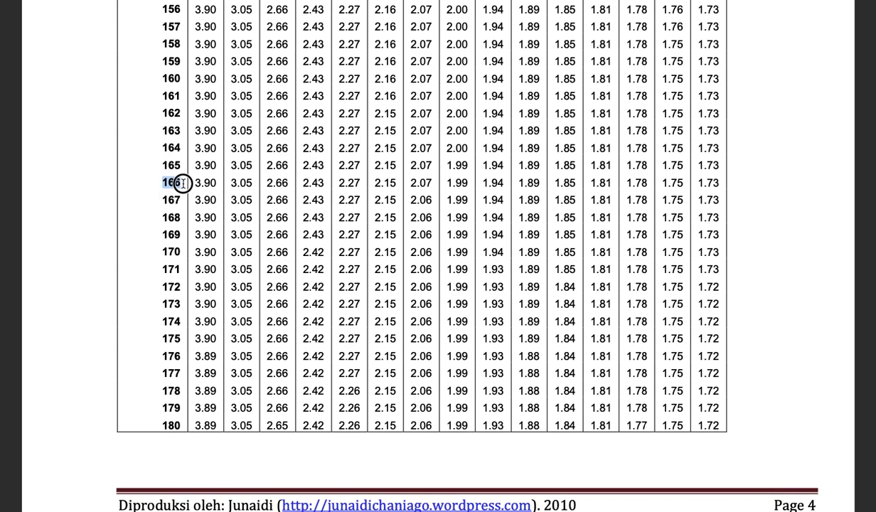
drag(159, 252, 181, 252)
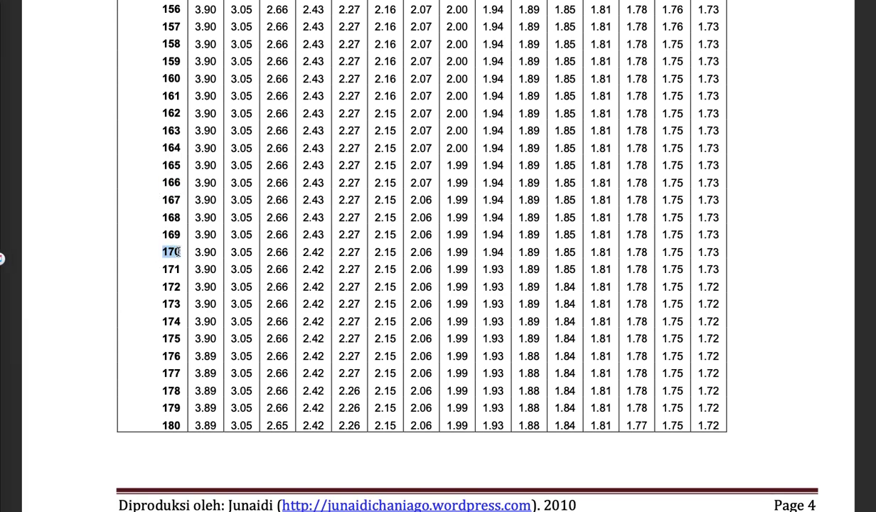
drag(162, 200, 184, 184)
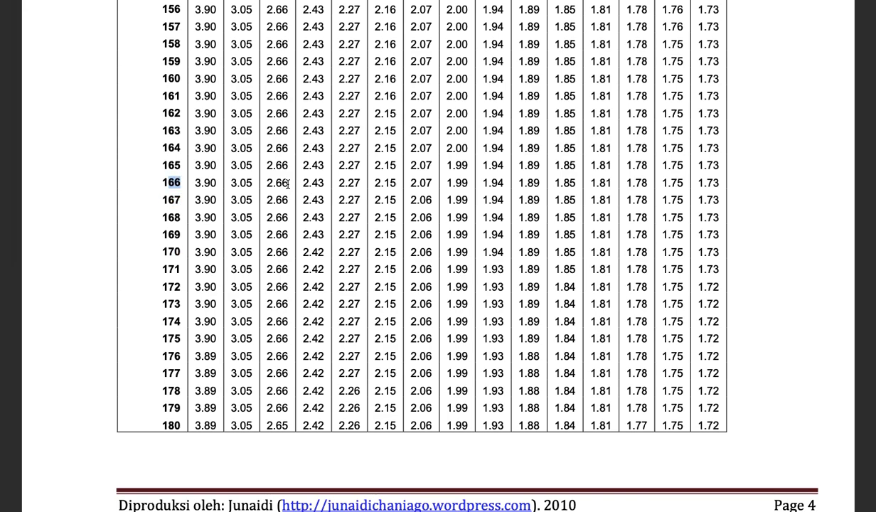
drag(266, 183, 288, 183)
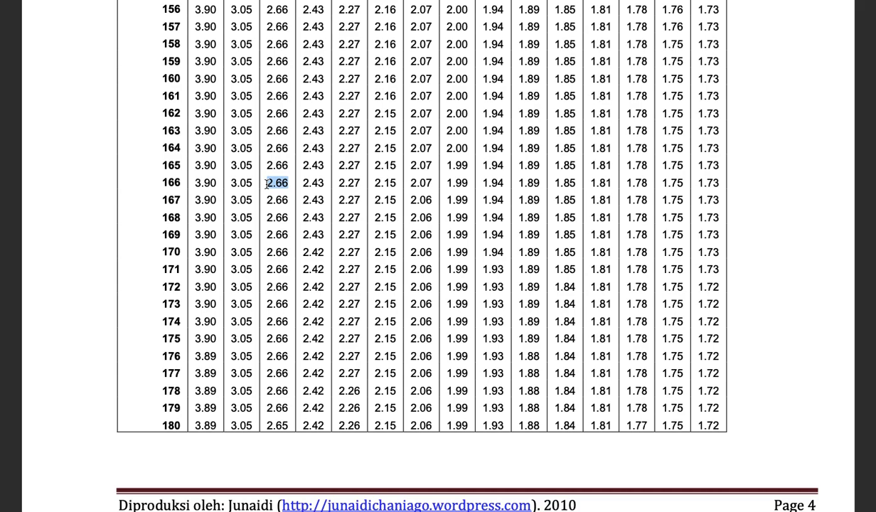
Return to the Word report, review the linearity summary table and find the instructions for Uji Analisis Regresi Liner Berganda
key(ctrl+Up)
click(263, 44)
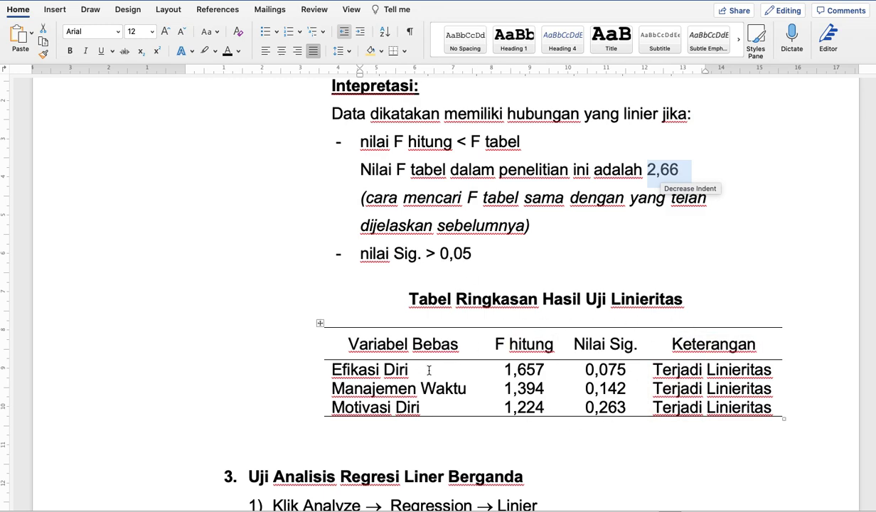
double_click(419, 389)
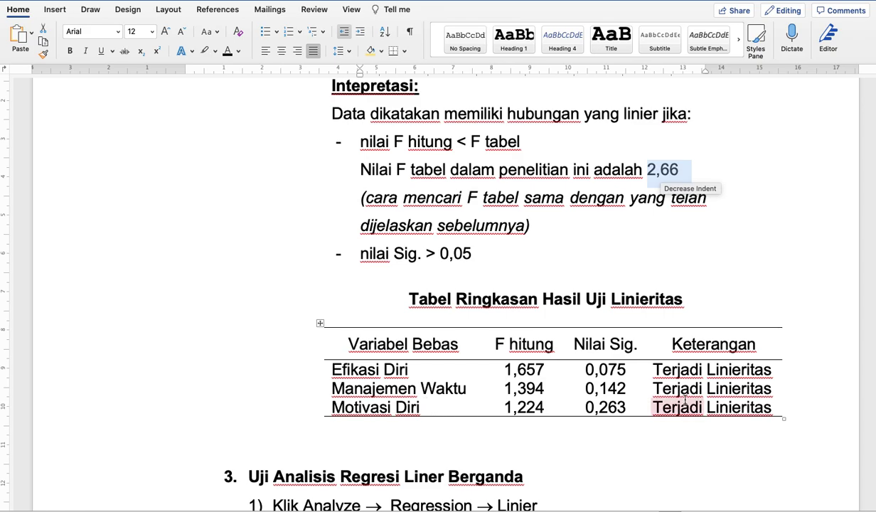
scroll(683, 400, down, 3)
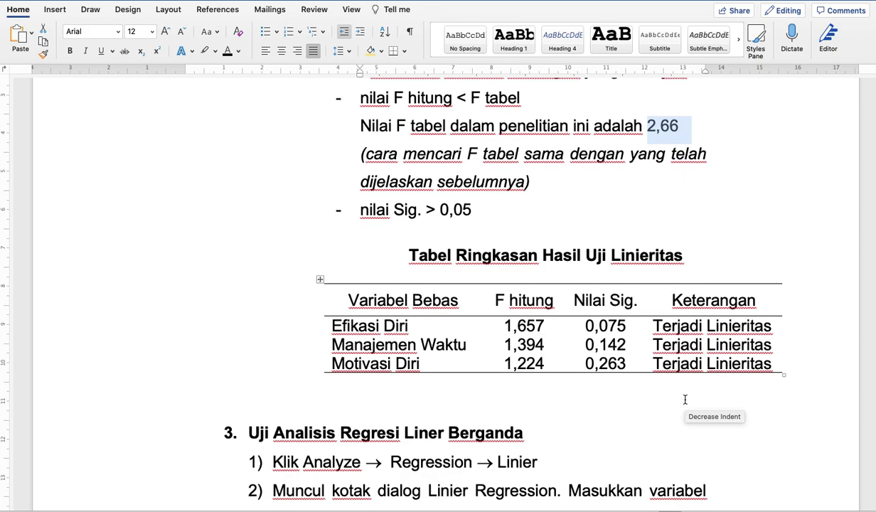
scroll(685, 399, down, 10)
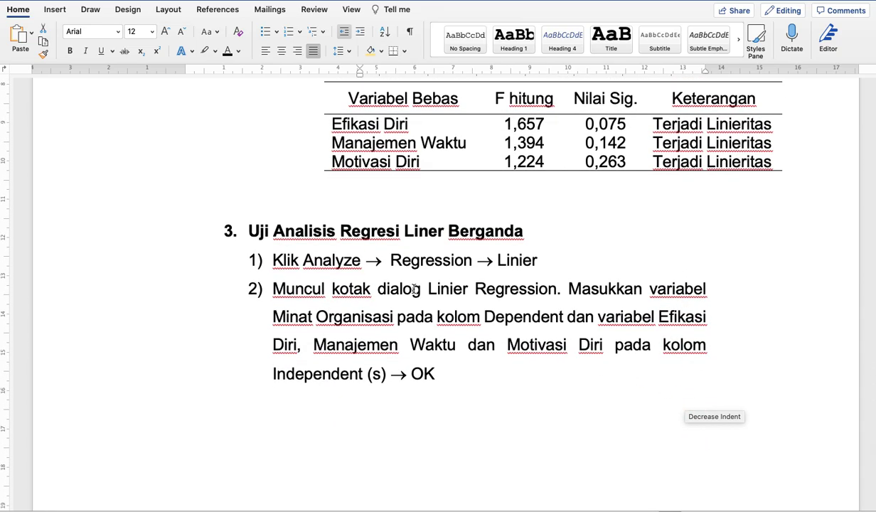
Switch to the SPSS data editor, open a Linear Regression analysis and reset its previous settings
key(ctrl+Up)
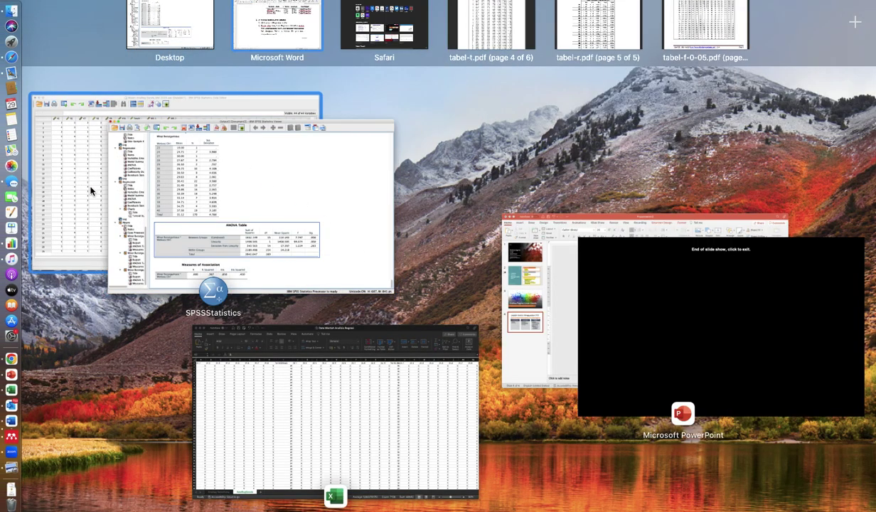
click(90, 190)
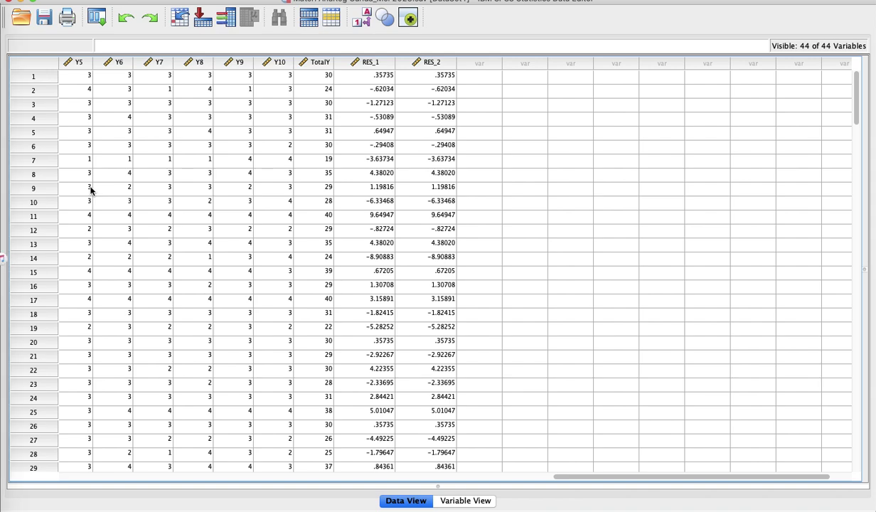
scroll(133, 177, left, 15)
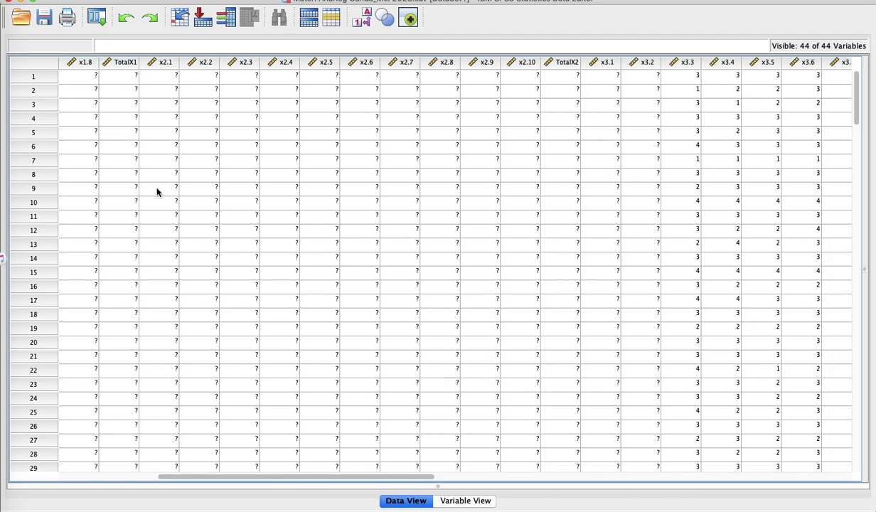
click(281, 2)
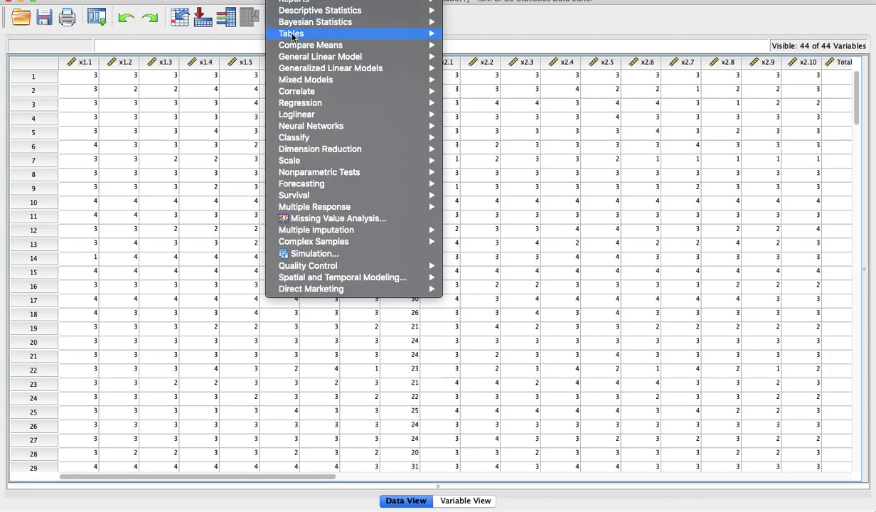
mouse_move(297, 106)
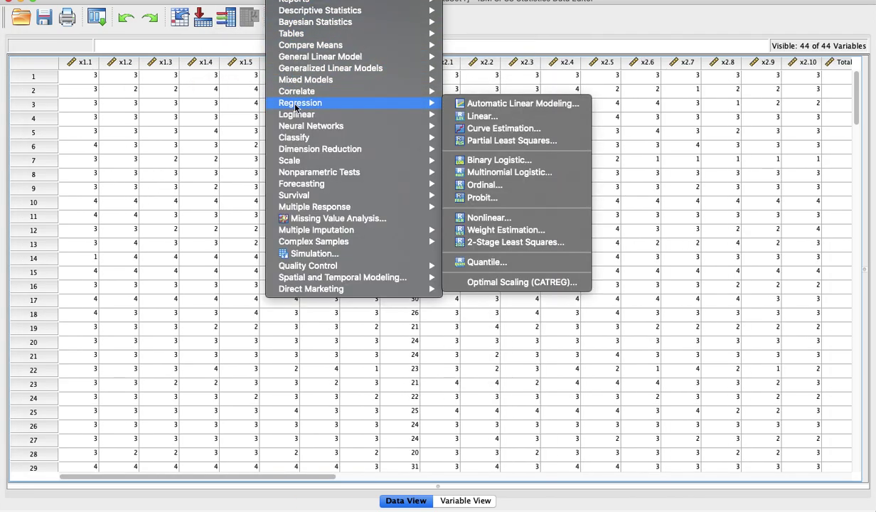
click(481, 118)
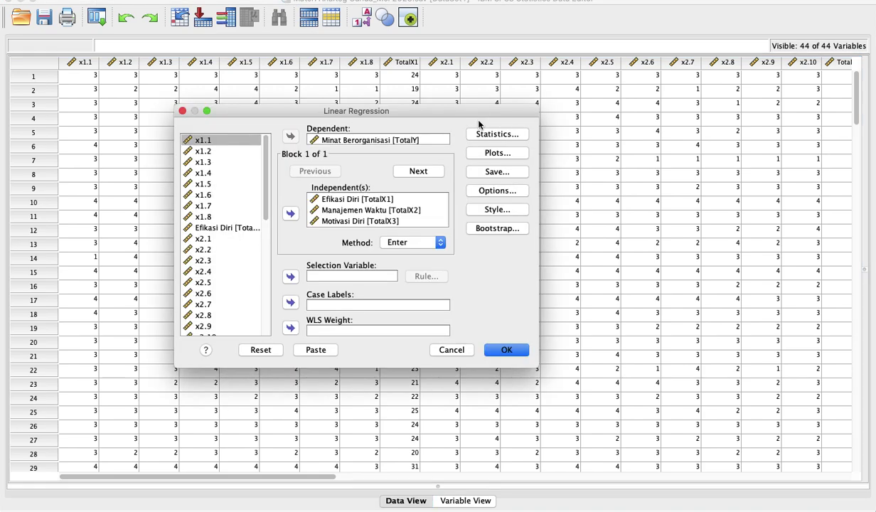
click(260, 350)
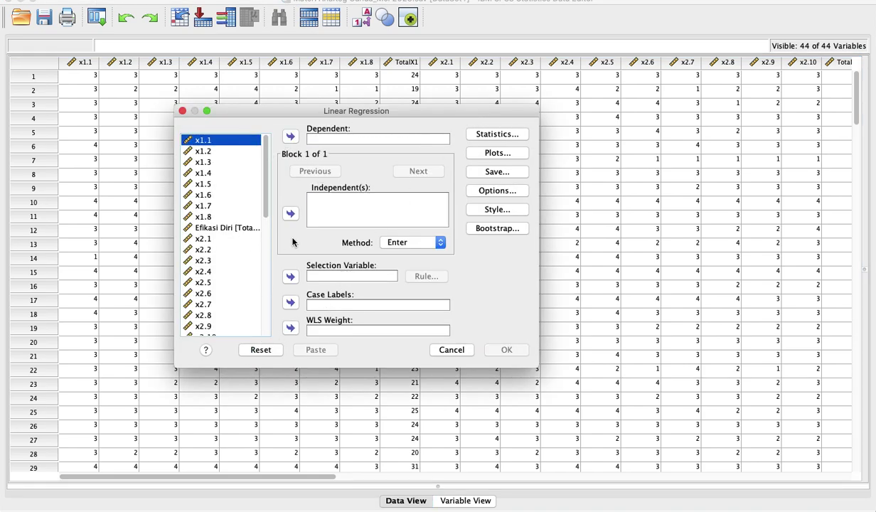
Add Efikasi Diri, Manajemen Waktu and Motivasi Diri as the independent variables of the linear regression
click(229, 222)
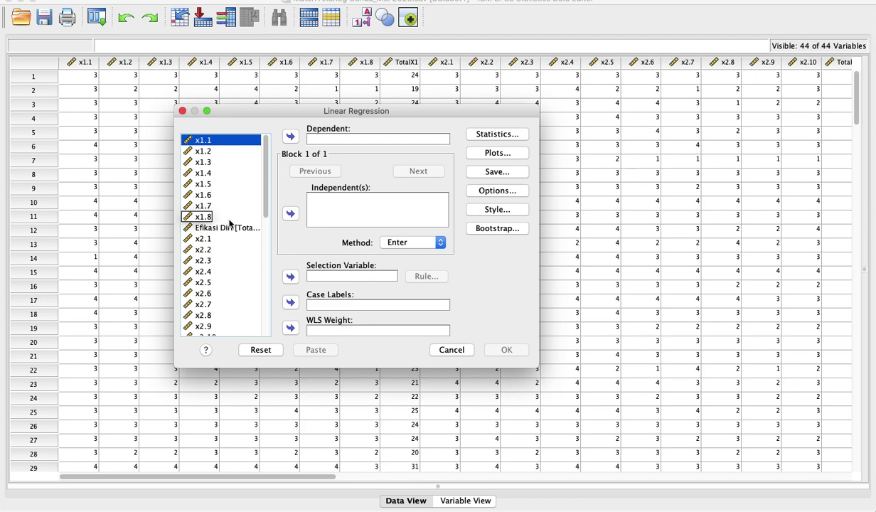
scroll(230, 222, down, 2)
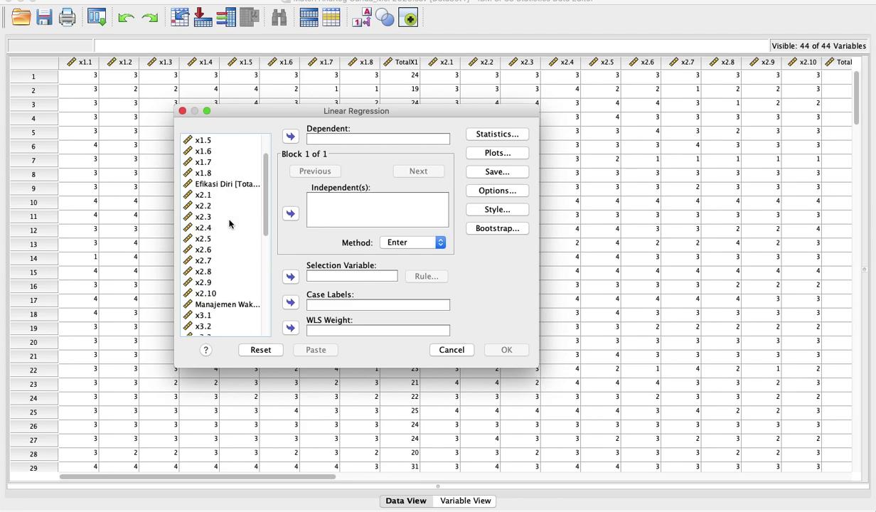
click(231, 184)
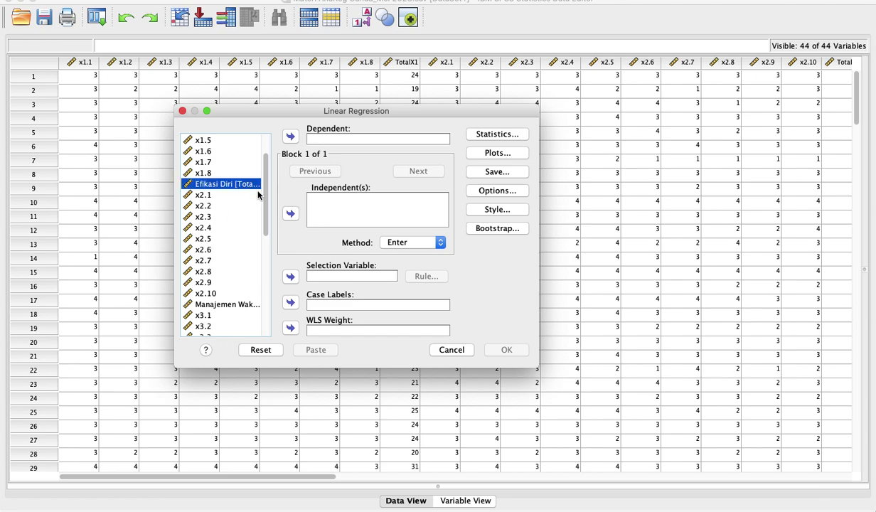
click(289, 214)
click(229, 302)
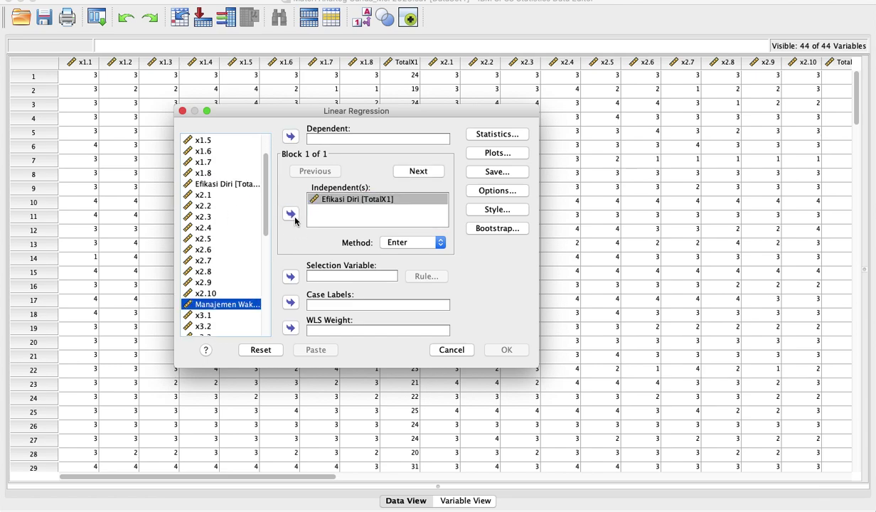
click(290, 214)
scroll(217, 317, down, 5)
click(223, 292)
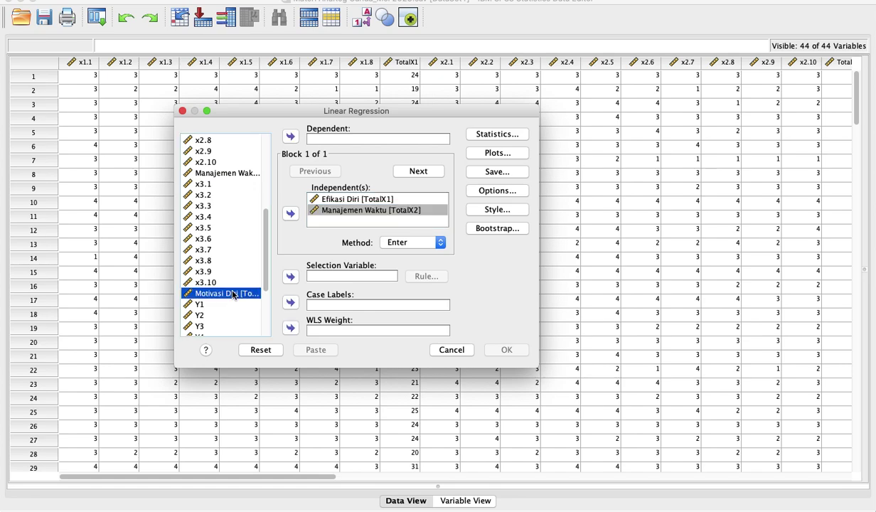
click(289, 214)
Set Minat Berorganisasi as the dependent variable and run the linear regression
scroll(225, 260, down, 5)
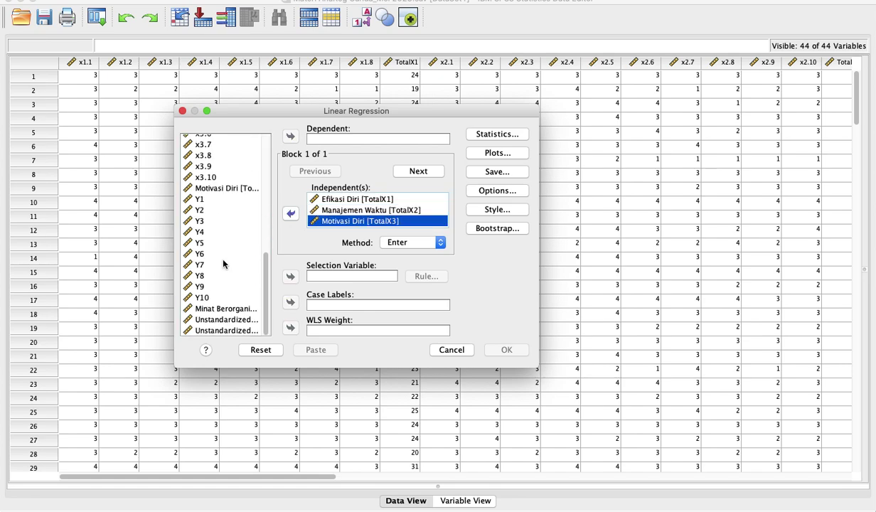
click(221, 309)
click(290, 136)
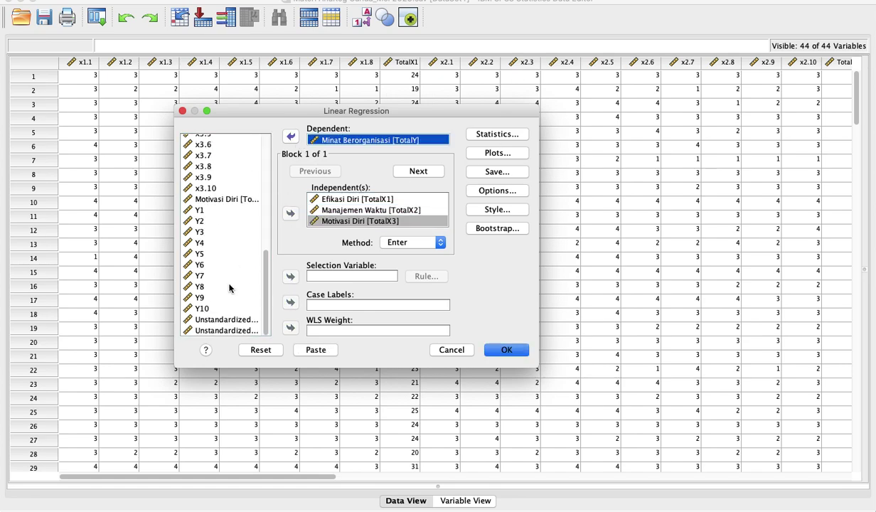
click(509, 349)
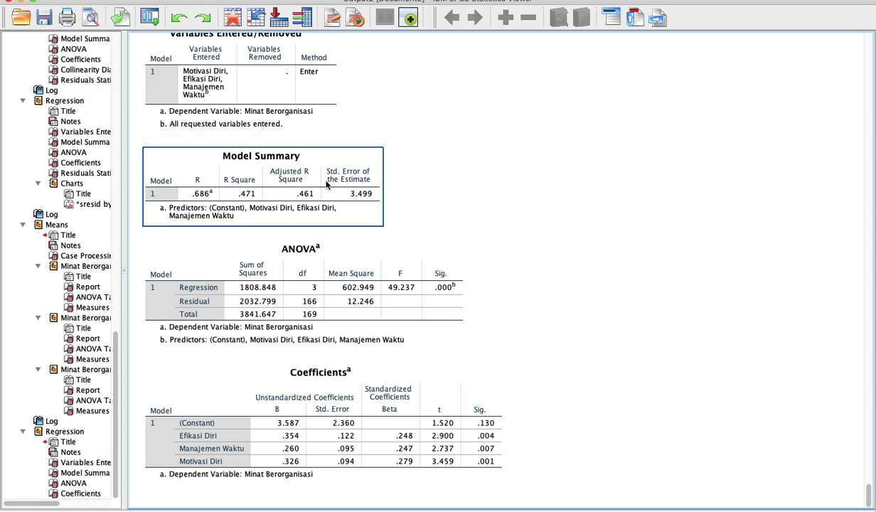
Examine the regression output's Coefficients, Variables Entered/Removed, Model Summary and ANOVA tables
click(443, 409)
click(293, 60)
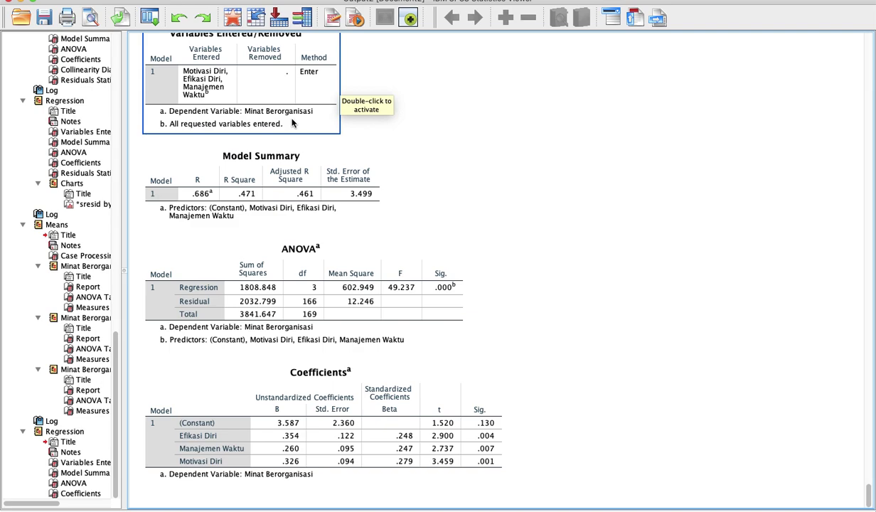
click(280, 175)
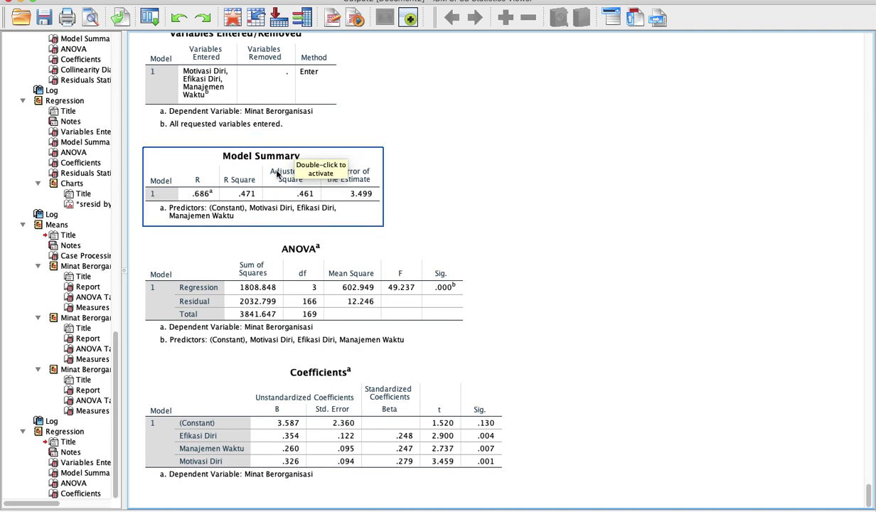
click(293, 280)
click(277, 156)
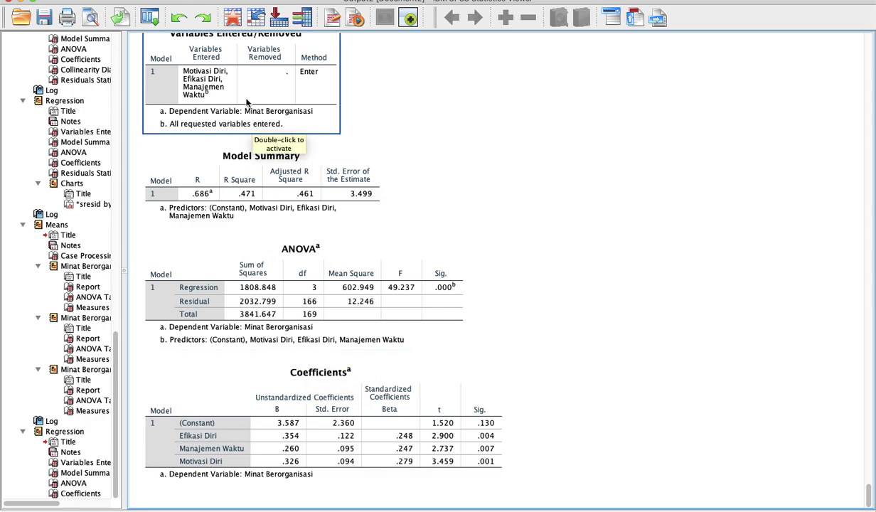
Switch to the Word report and review the multiple regression instructions and the explanation of the Variables Entered/Removed output
key(ctrl+Up)
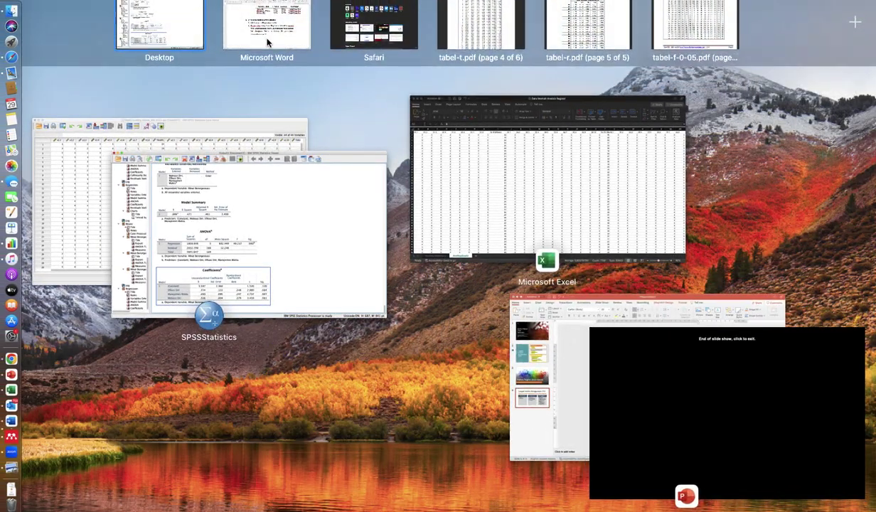
click(268, 25)
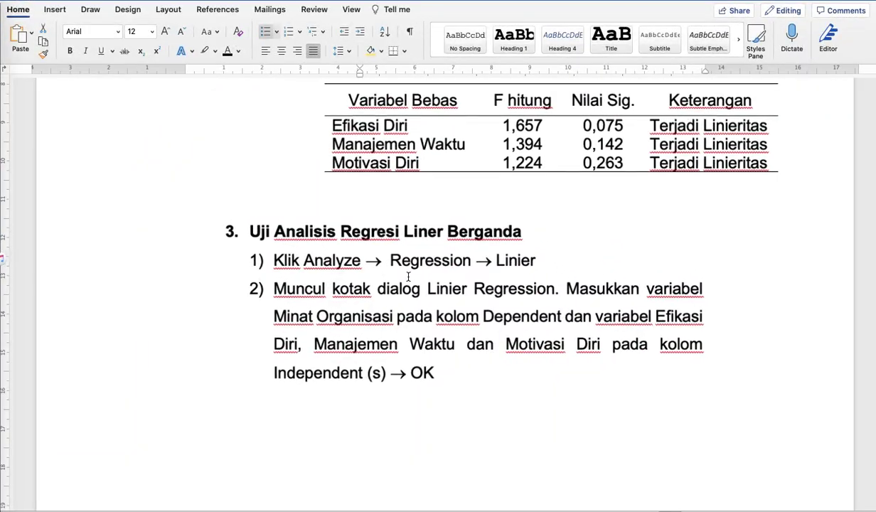
scroll(408, 278, up, 2)
scroll(408, 278, down, 15)
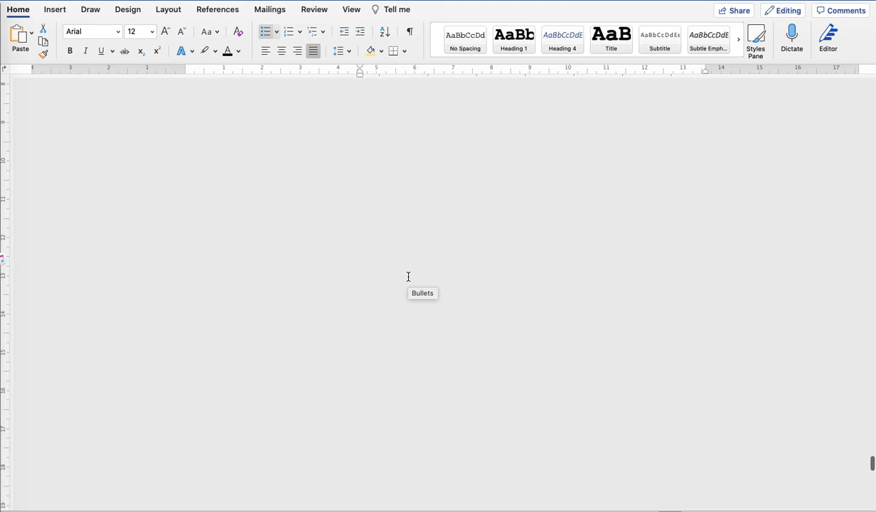
scroll(408, 276, down, 5)
scroll(408, 277, down, 20)
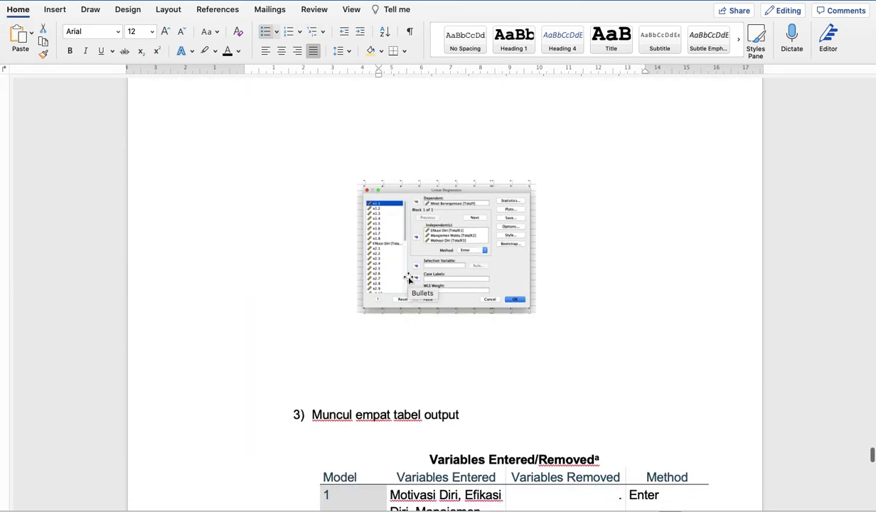
scroll(402, 290, up, 10)
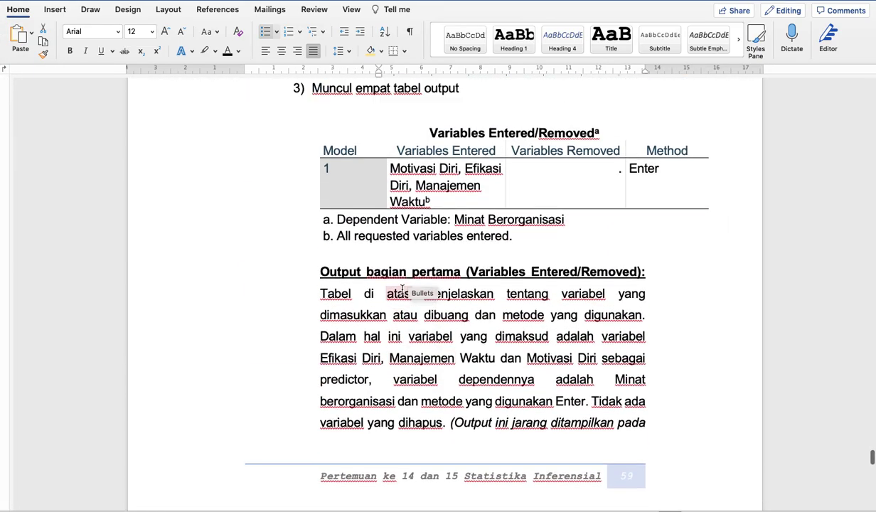
scroll(418, 245, down, 20)
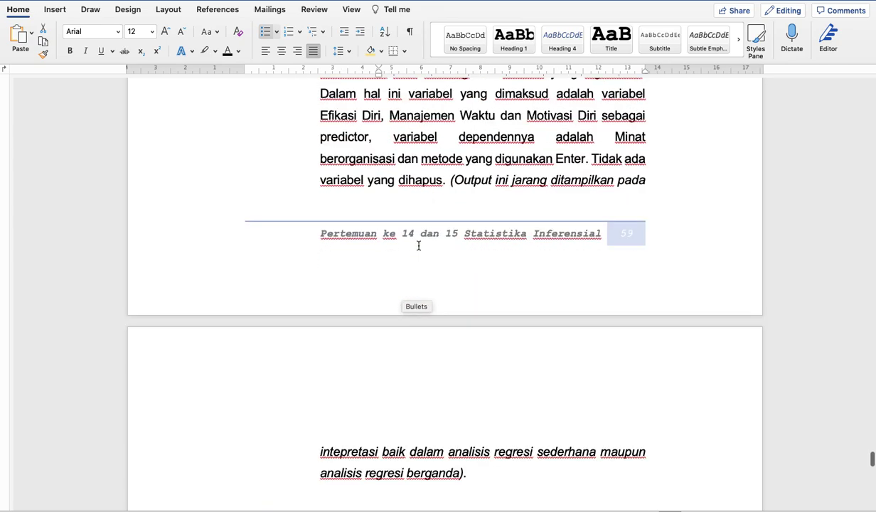
Examine the Model Summary table in the report and read the interpretation of R and Adjusted R Square
scroll(418, 245, down, 6)
scroll(416, 249, up, 3)
scroll(415, 255, up, 3)
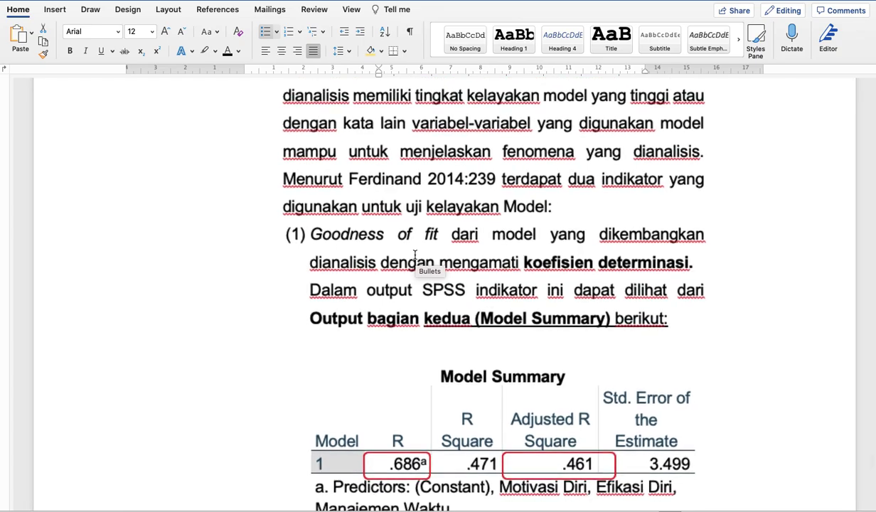
scroll(415, 254, down, 4)
click(629, 307)
key(Up)
key(Up)
key(Up)
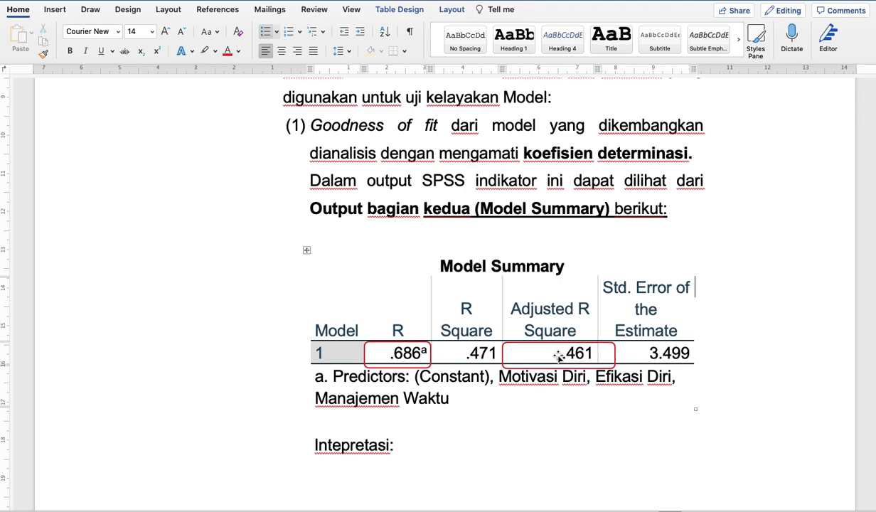
scroll(560, 357, down, 10)
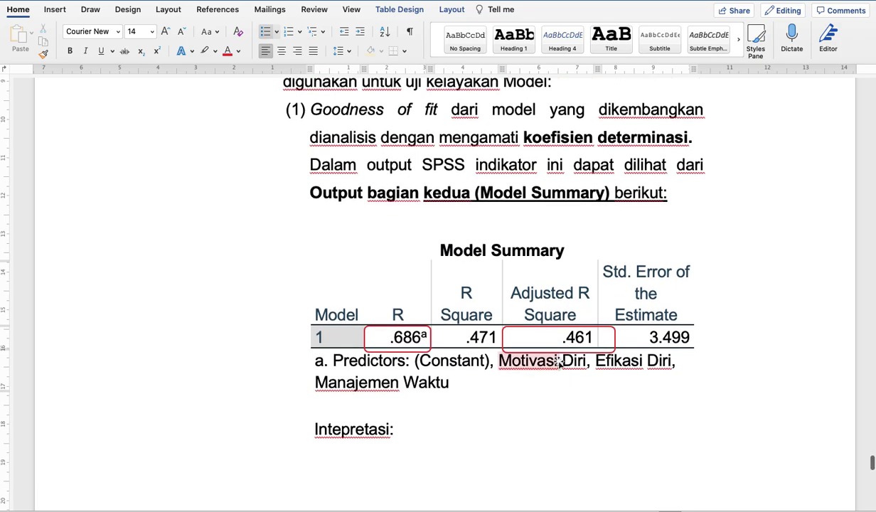
scroll(560, 362, down, 8)
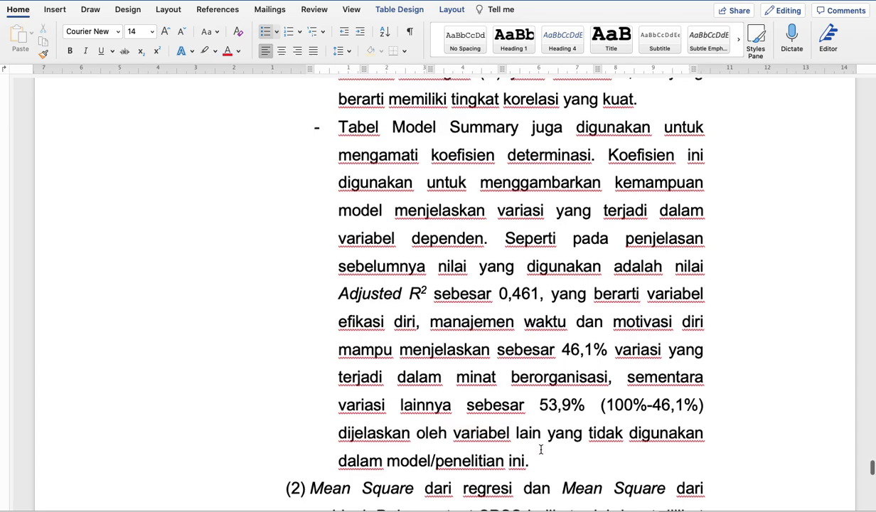
scroll(540, 449, down, 3)
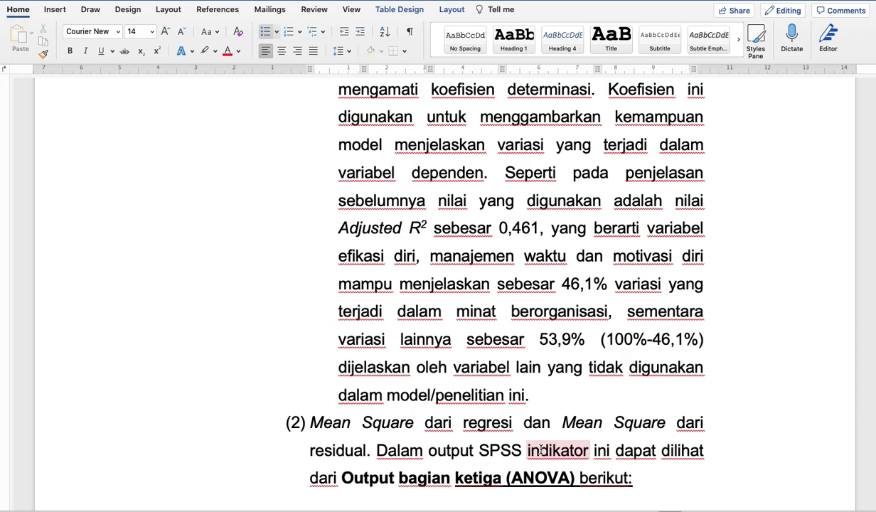
scroll(514, 364, up, 10)
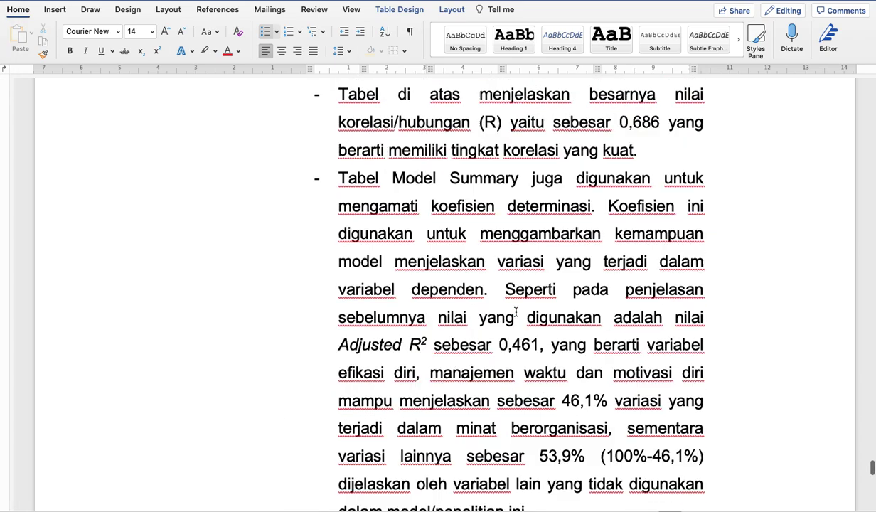
scroll(583, 298, down, 8)
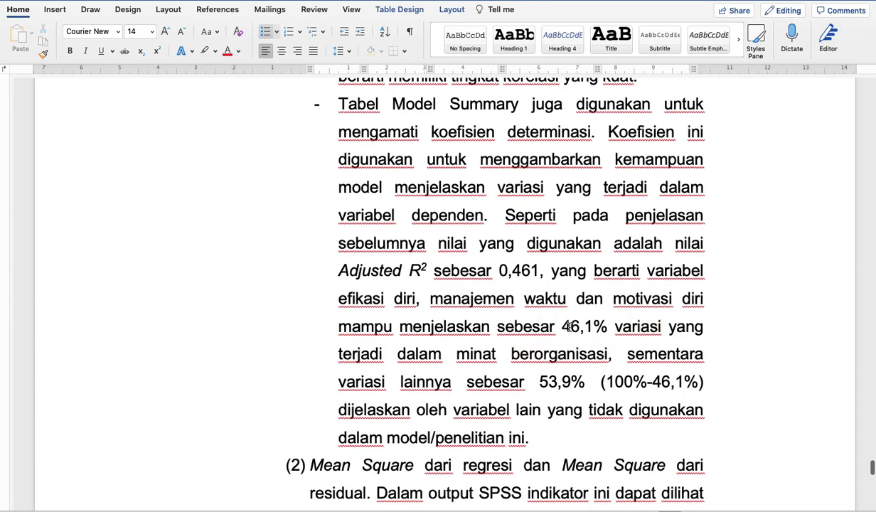
Insert "(Nilai F)" after "residual" in point (2) above the ANOVA table and shade the word "Nilai" yellow
scroll(661, 434, down, 7)
scroll(661, 434, down, 4)
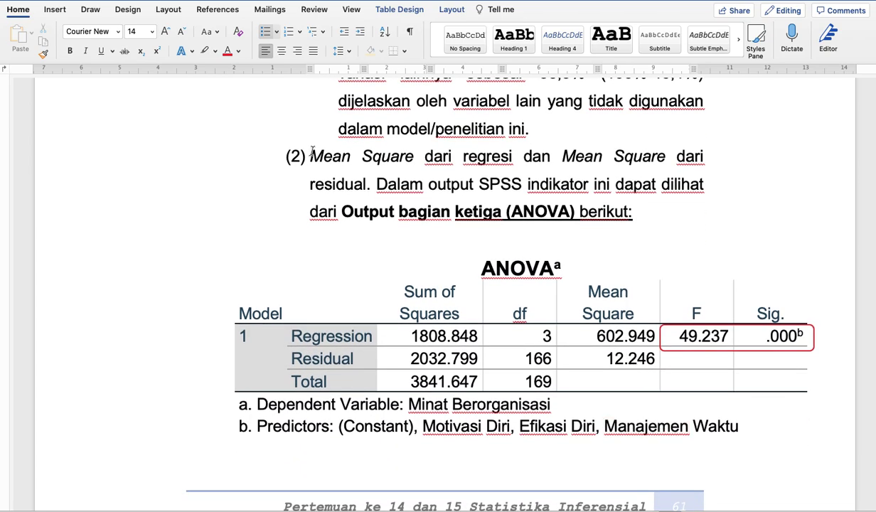
drag(311, 156, 368, 188)
click(368, 185)
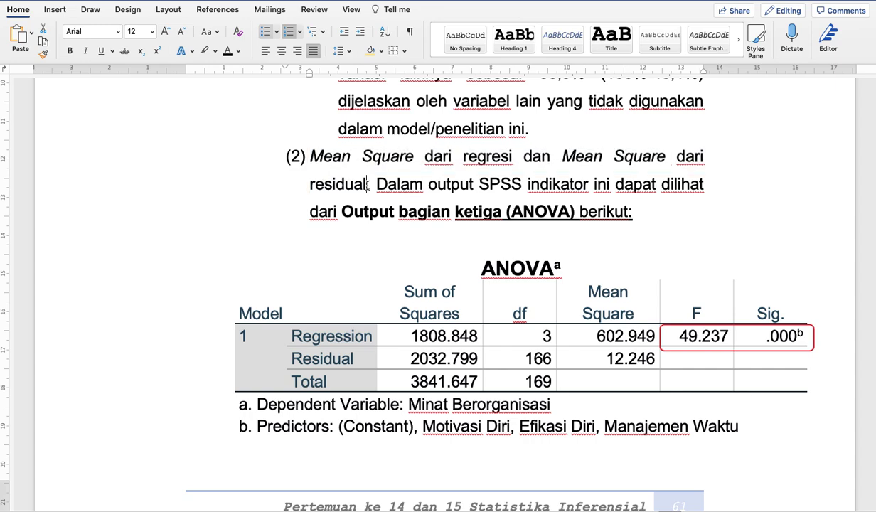
text((NIlai F))
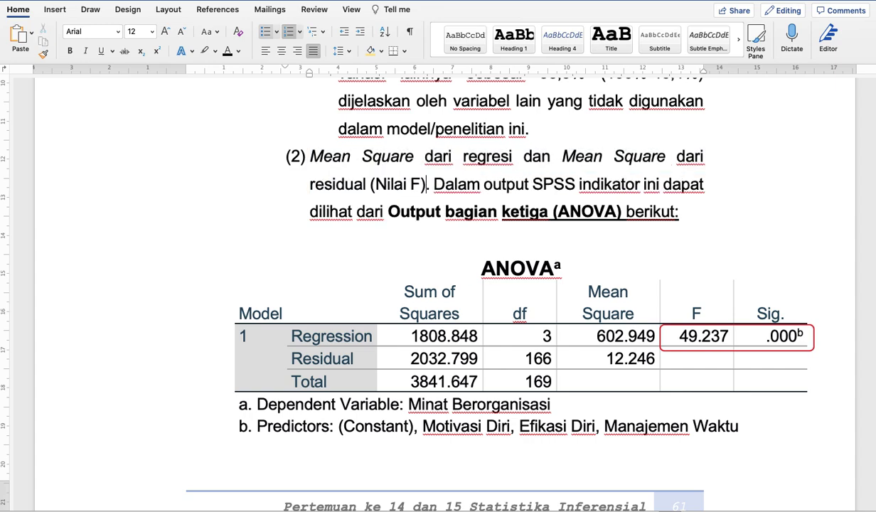
mouse_move(376, 184)
mouse_down()
mouse_move(418, 186)
mouse_move(408, 185)
mouse_up()
click(371, 52)
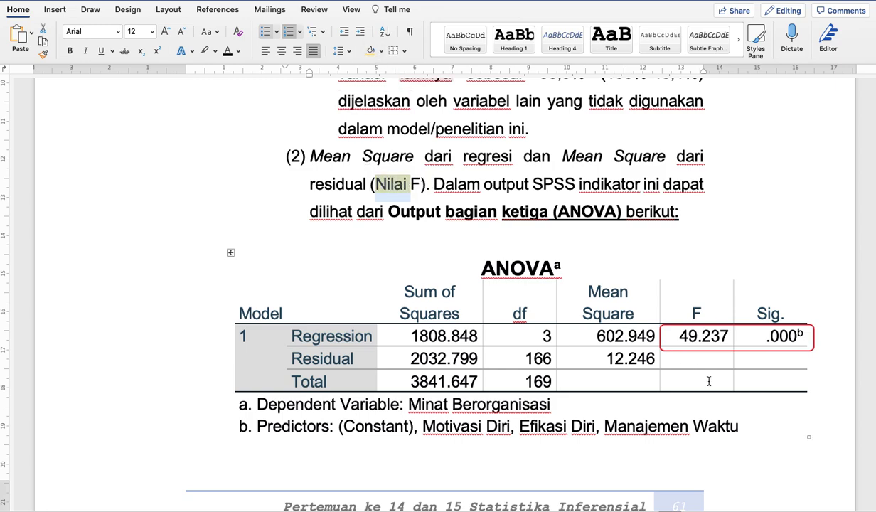
Examine the F and Sig. values in the report's ANOVA table together with the introductory text and interpretation
click(679, 336)
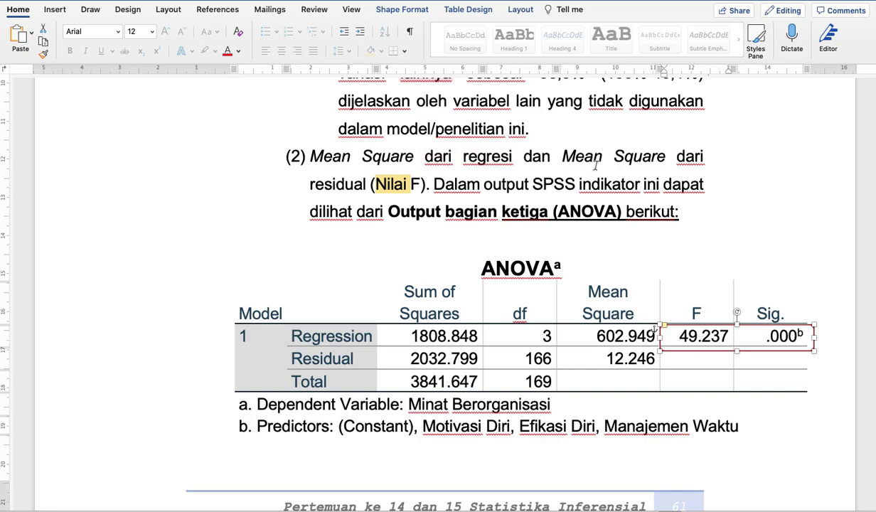
double_click(444, 184)
scroll(653, 379, down, 1)
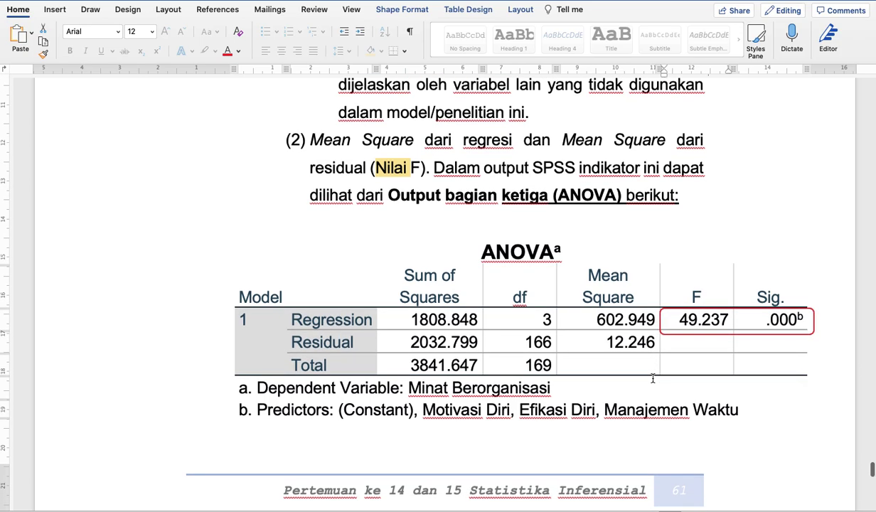
scroll(653, 378, up, 3)
scroll(652, 381, down, 5)
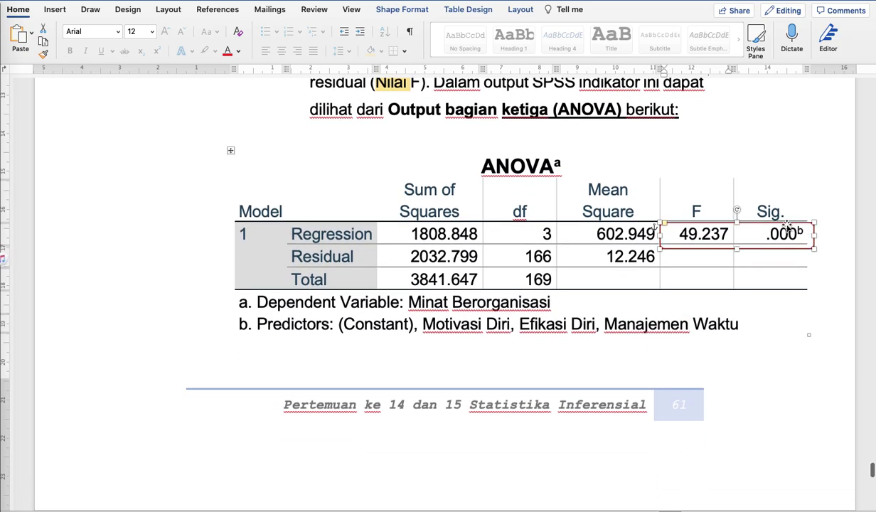
scroll(773, 295, down, 15)
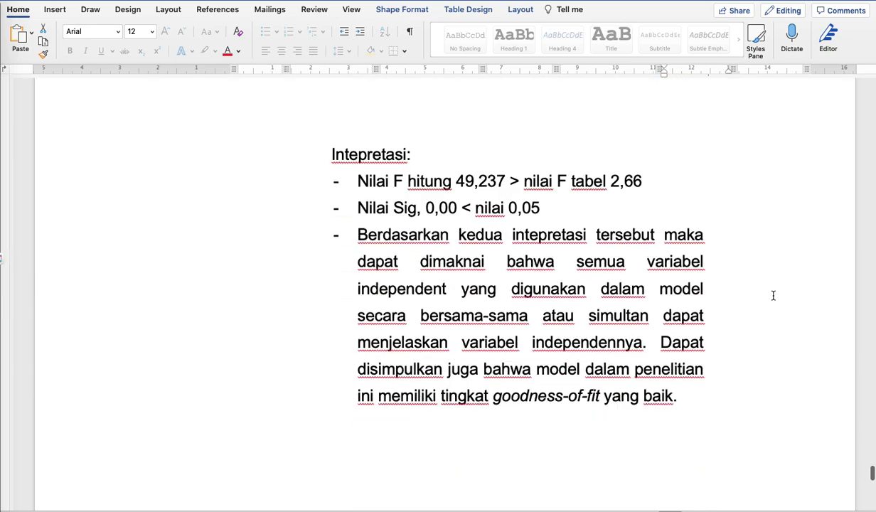
scroll(482, 180, up, 10)
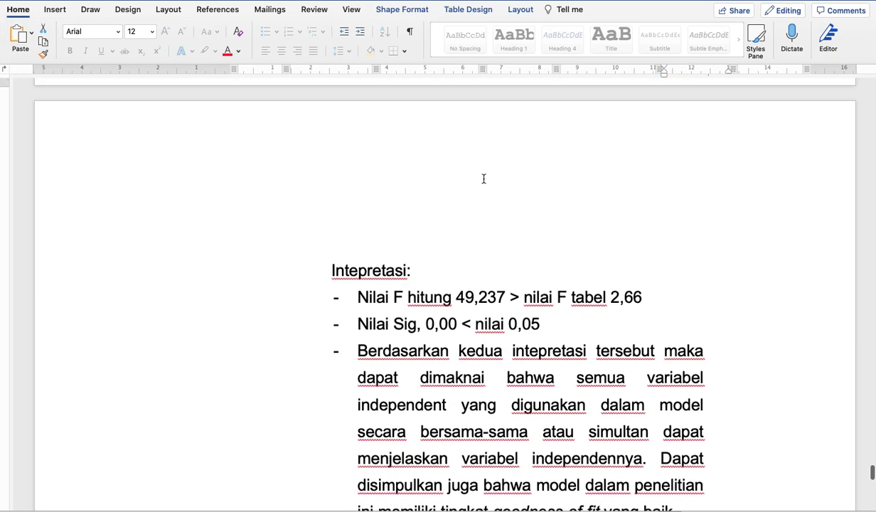
scroll(503, 175, up, 2)
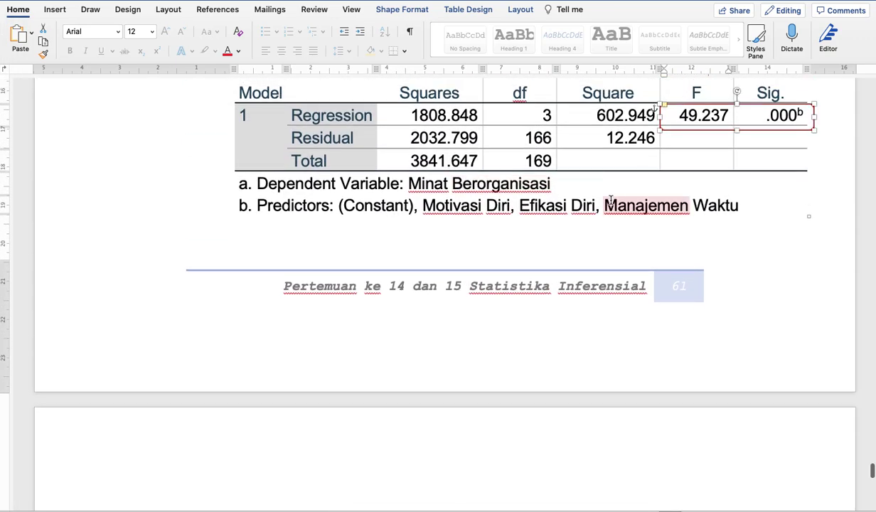
Compare the F hitung and F tabel values in the interpretation with the F and Sig. values of the ANOVA table
scroll(611, 200, down, 9)
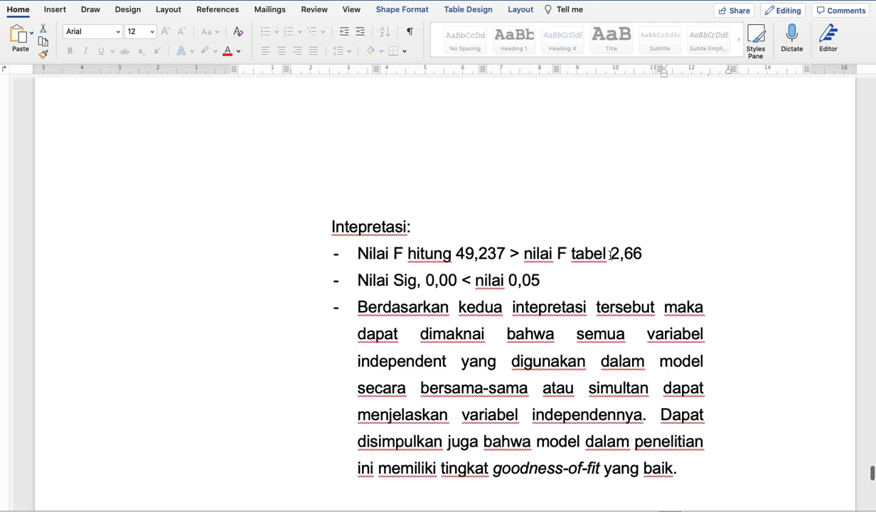
double_click(639, 254)
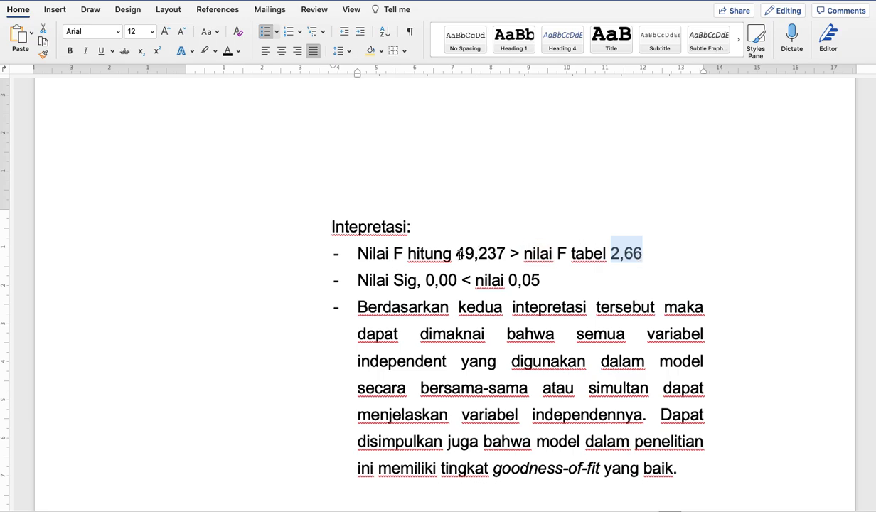
scroll(520, 253, up, 10)
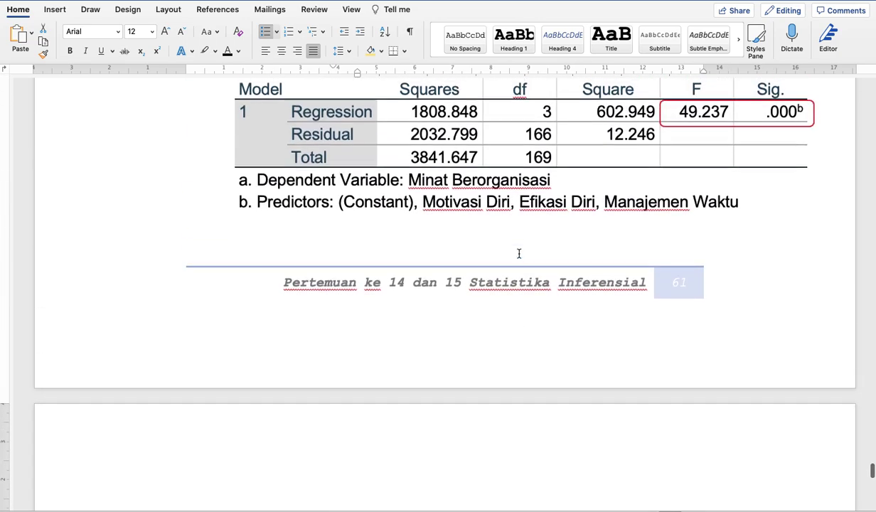
scroll(618, 287, down, 10)
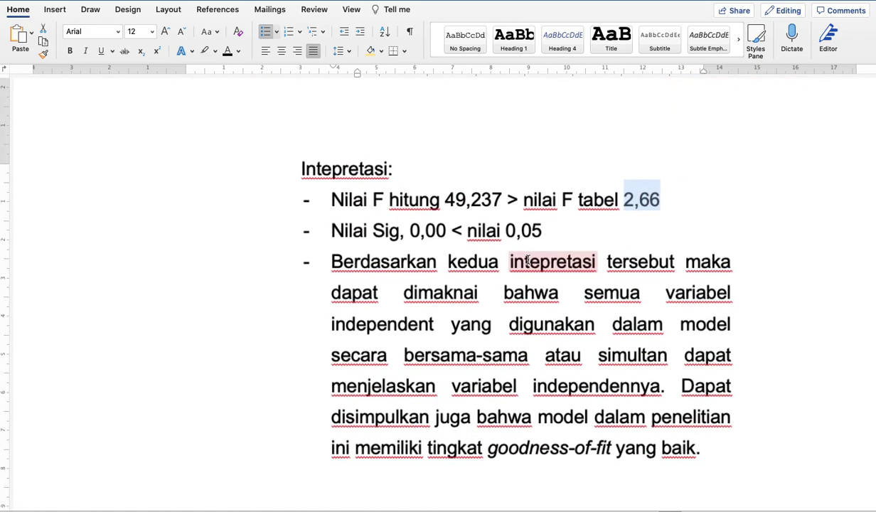
scroll(528, 259, up, 10)
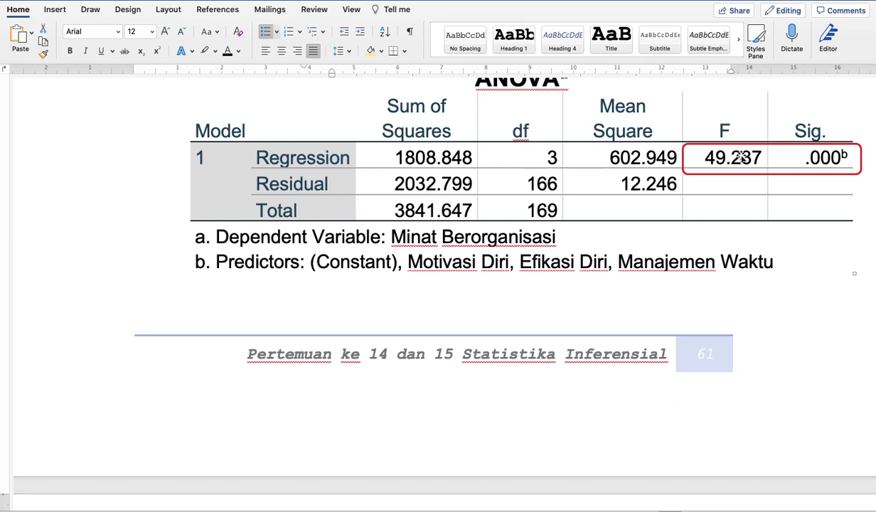
scroll(741, 157, down, 10)
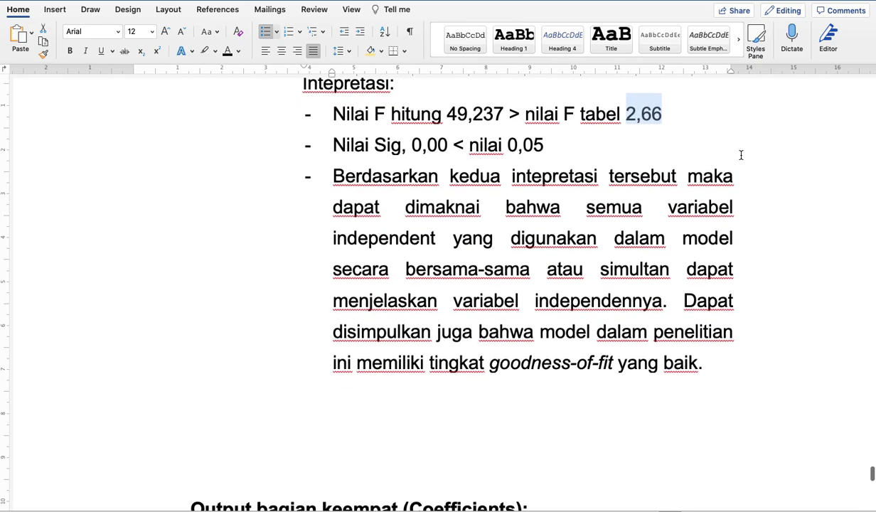
scroll(741, 155, up, 10)
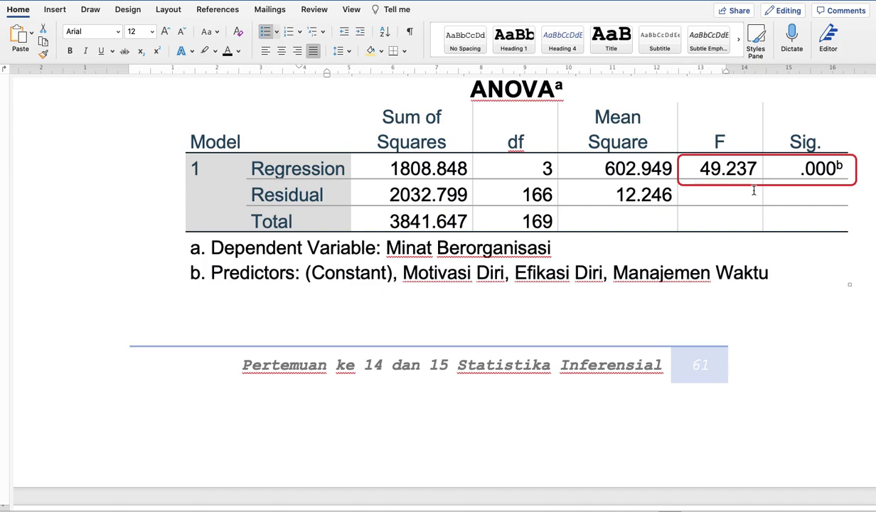
scroll(753, 191, up, 5)
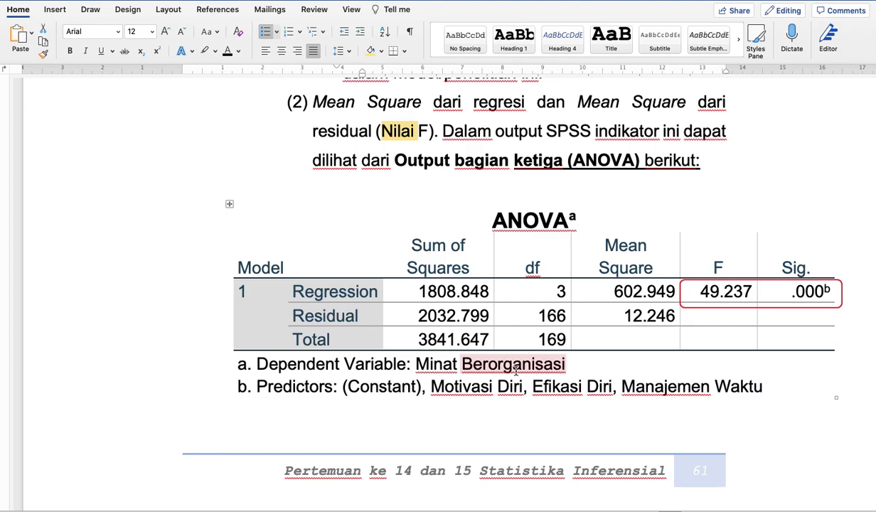
Compare the B values in the Coefficients table with the regression equation and the interpretation of the constant and X1, X2 and X3 coefficients
scroll(516, 370, up, 1)
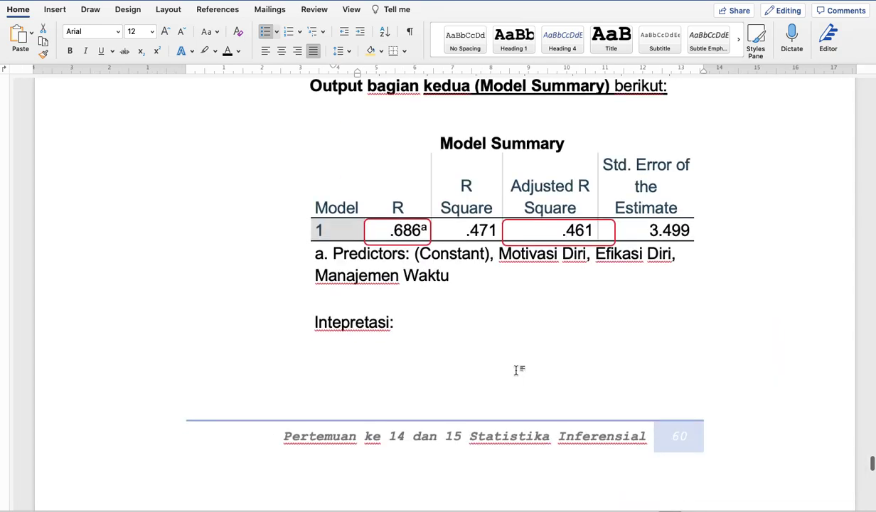
scroll(517, 369, down, 20)
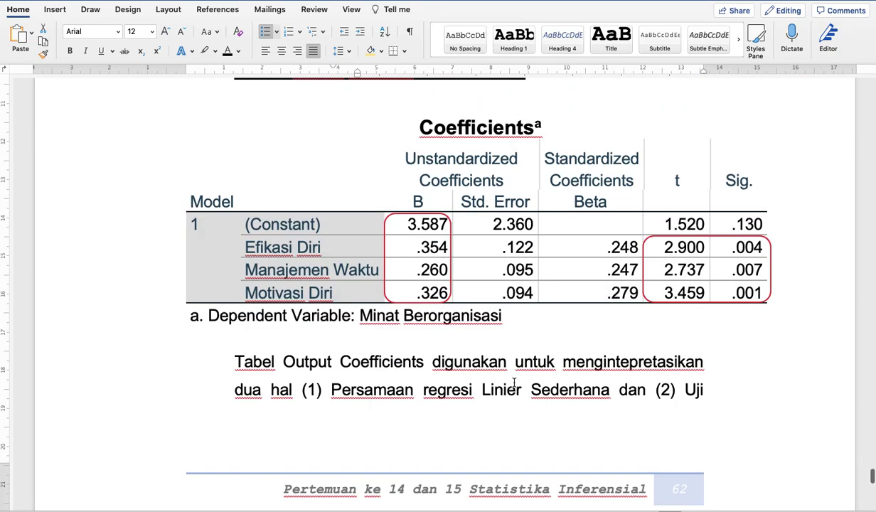
scroll(515, 384, up, 3)
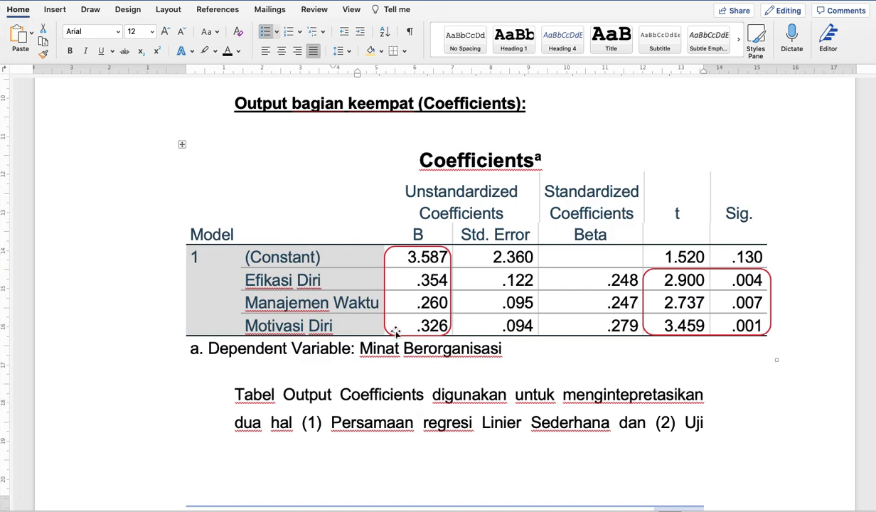
scroll(427, 285, down, 15)
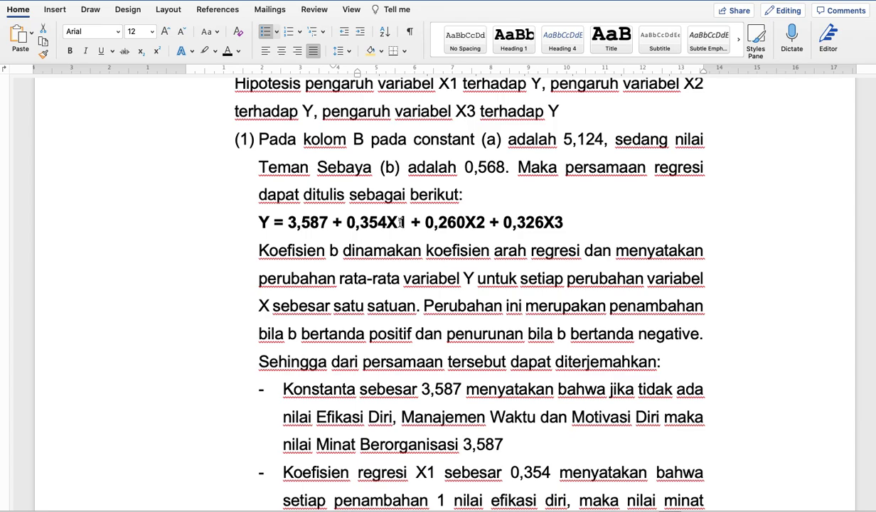
scroll(539, 235, up, 15)
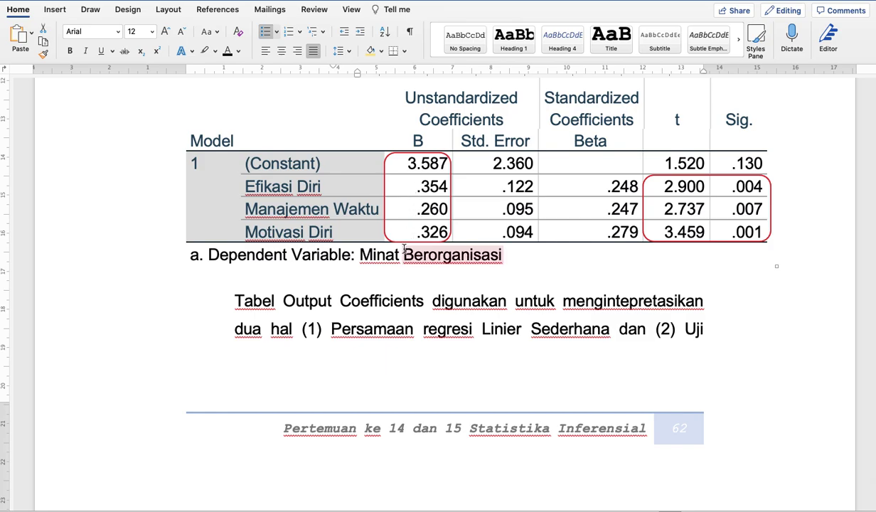
scroll(416, 231, down, 15)
scroll(410, 233, down, 3)
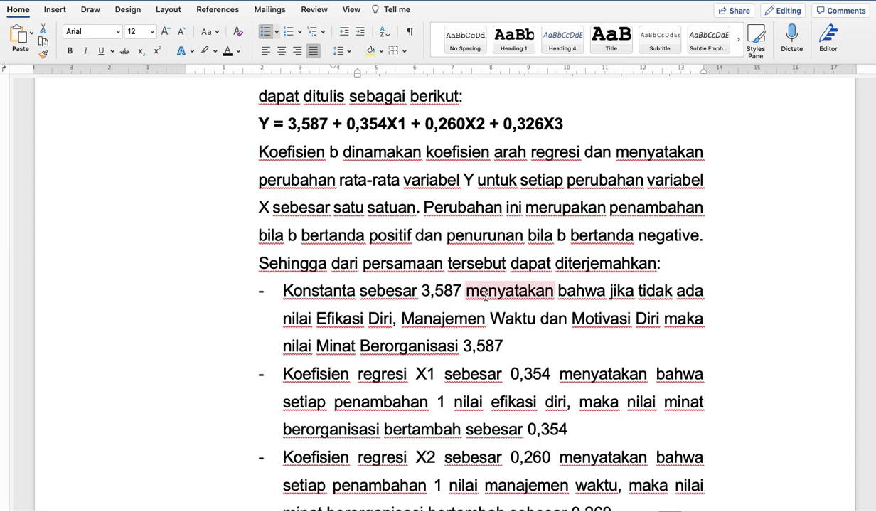
scroll(485, 297, down, 2)
scroll(485, 297, down, 4)
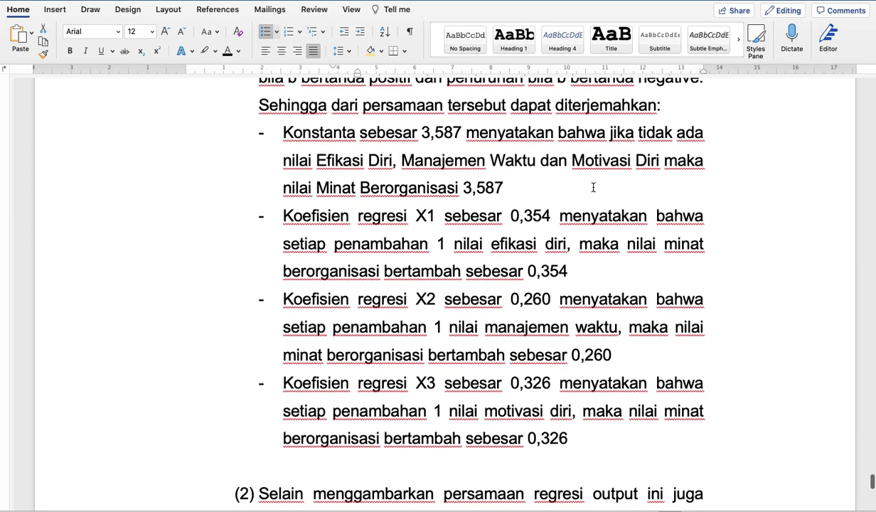
scroll(548, 338, down, 3)
Examine the t and Sig. values of the three predictors in the Coefficients table and read the three hypotheses tested with them
scroll(549, 338, up, 10)
scroll(548, 338, up, 5)
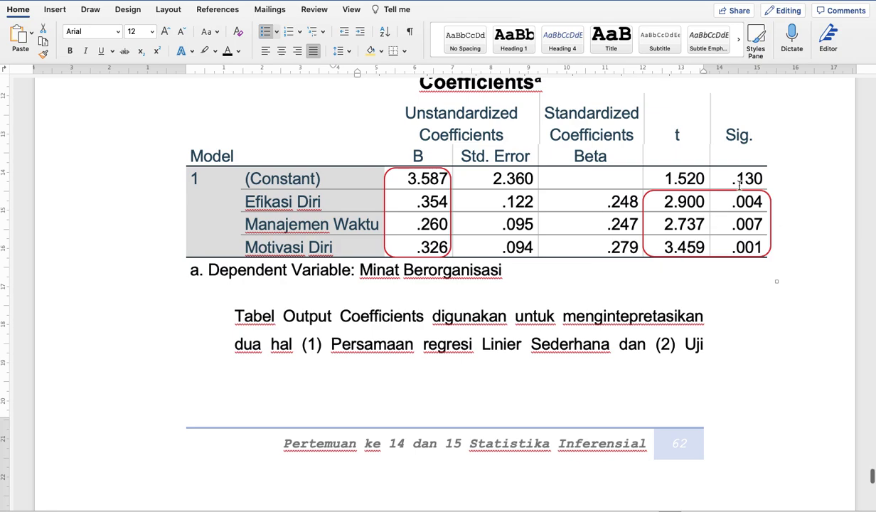
scroll(740, 184, up, 3)
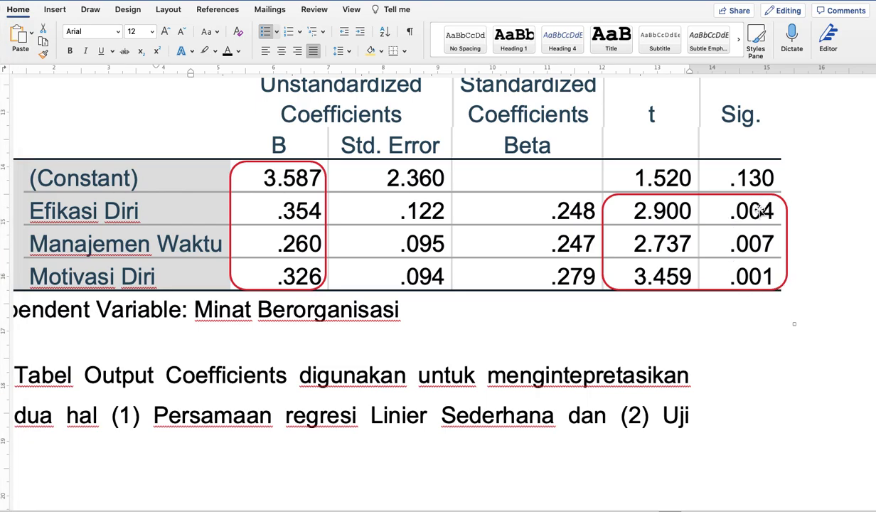
scroll(760, 210, down, 3)
scroll(760, 210, down, 15)
scroll(722, 232, down, 10)
scroll(722, 232, up, 6)
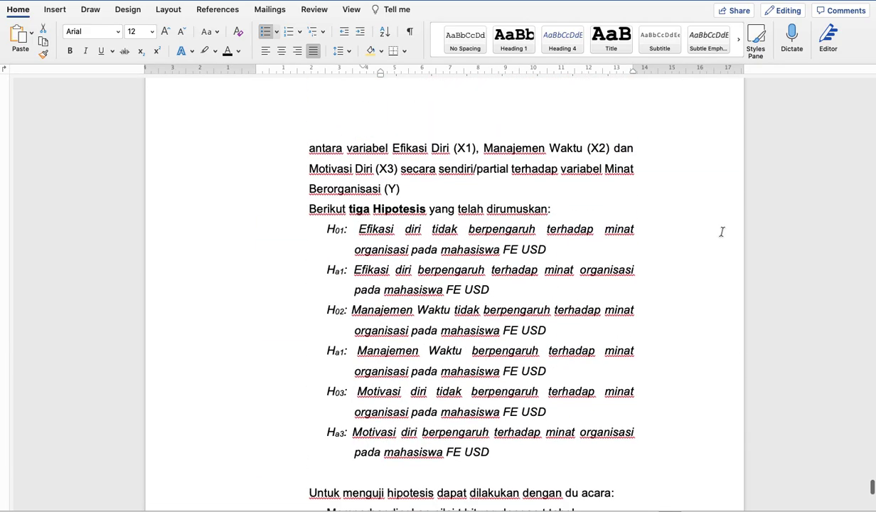
Read the t tabel and significance decision rules and the interpretation of the effect of Efikasi Diri (X1) on Minat Berorganisasi (Y)
scroll(533, 416, down, 10)
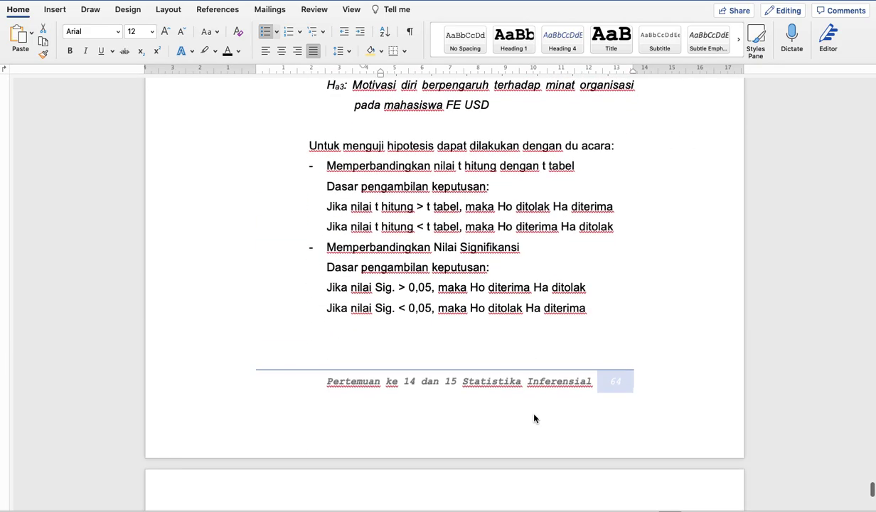
scroll(534, 418, down, 10)
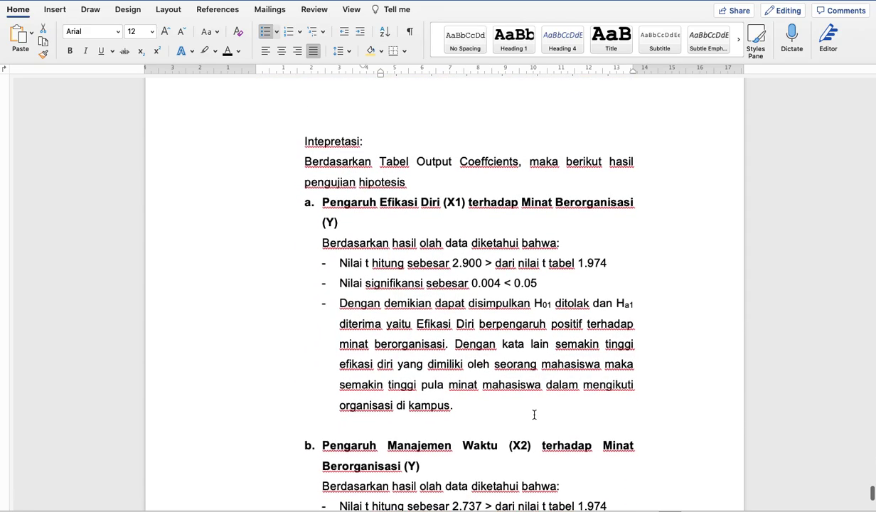
scroll(534, 415, up, 5)
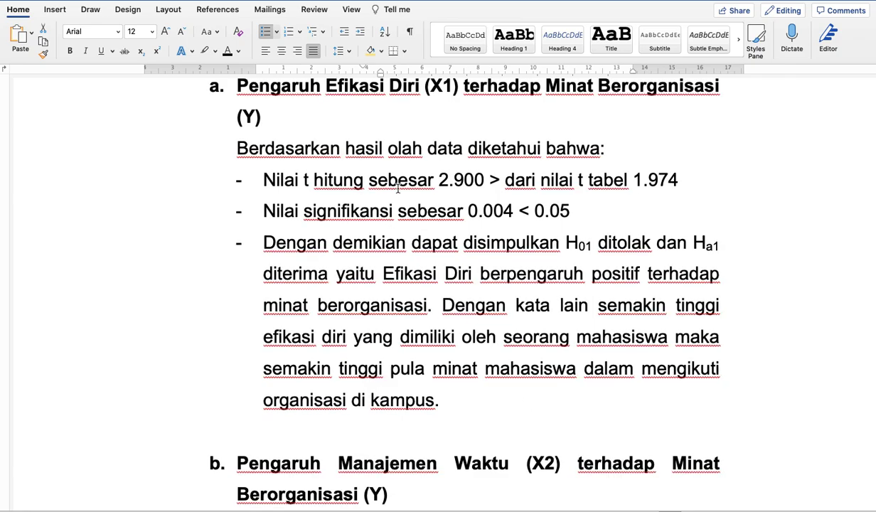
scroll(463, 201, up, 2)
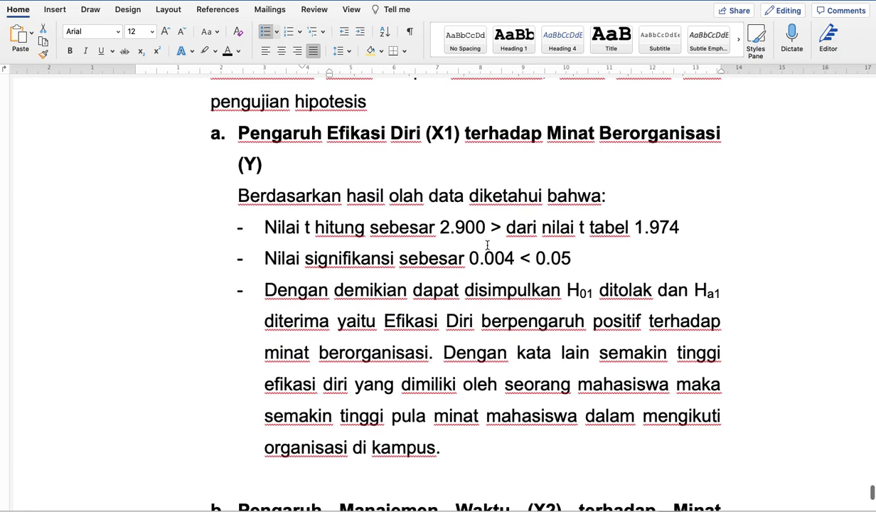
scroll(489, 246, down, 1)
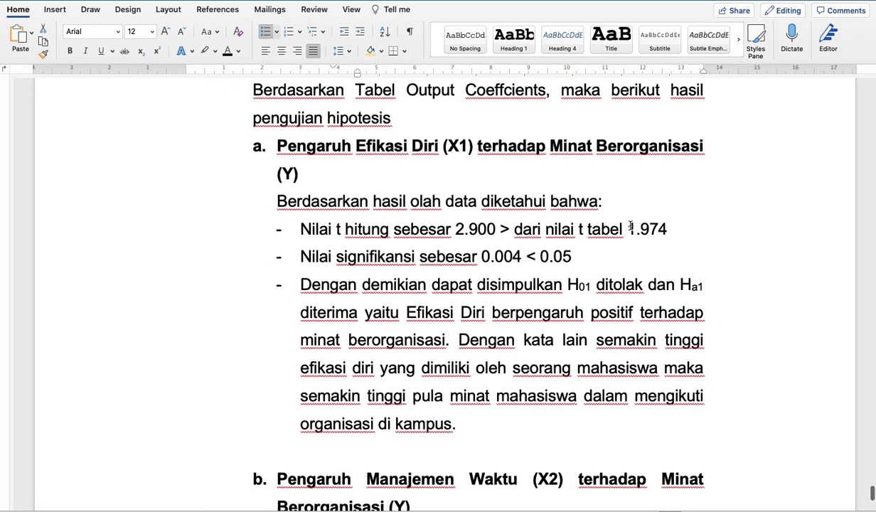
Review the ANOVA table and its interpretation, and switch to the t distribution table to look up the t tabel value
scroll(626, 217, up, 15)
scroll(630, 226, down, 15)
scroll(630, 225, up, 8)
scroll(630, 225, up, 8)
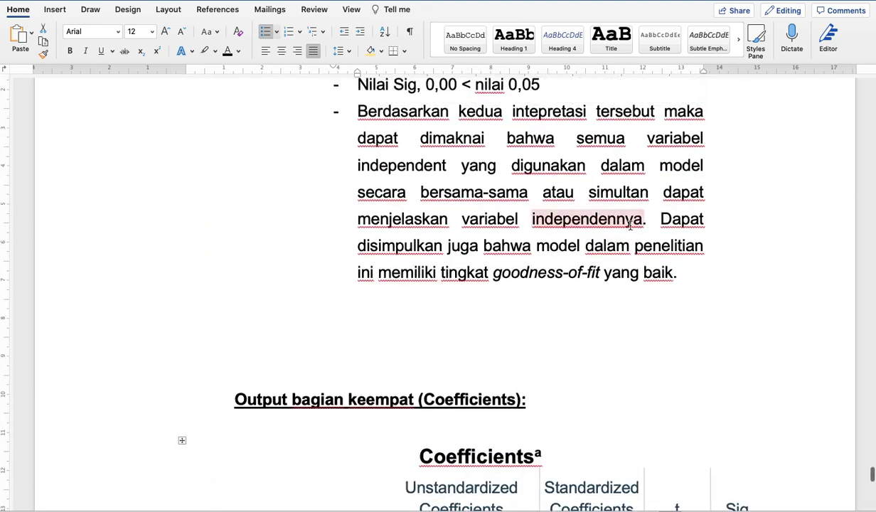
scroll(630, 231, down, 1)
scroll(630, 226, up, 1)
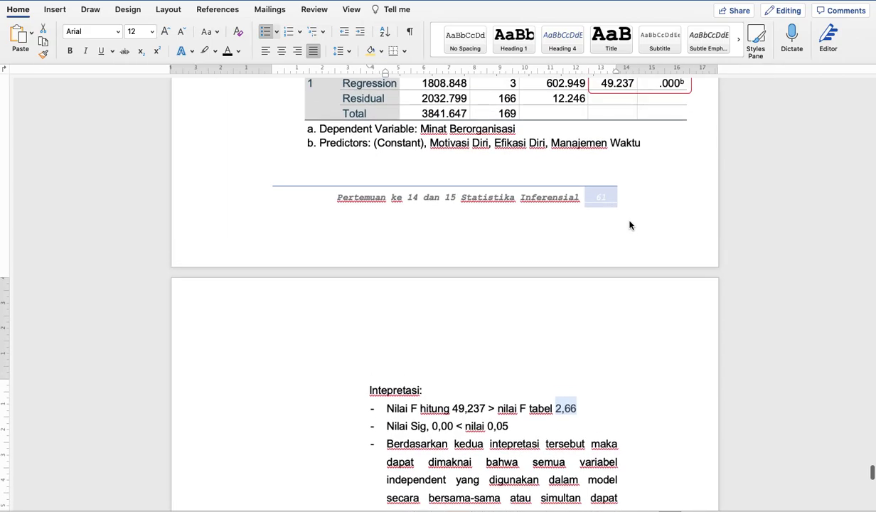
key(ctrl+Up)
click(517, 48)
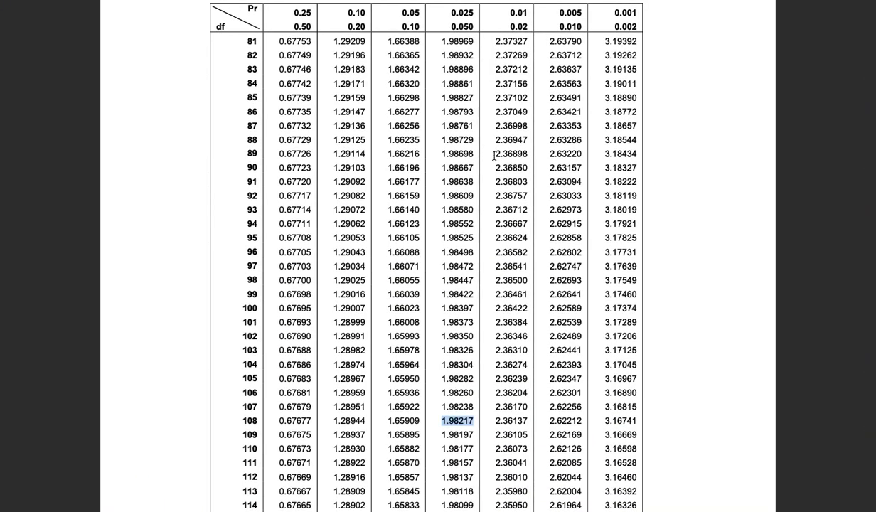
scroll(486, 205, up, 1)
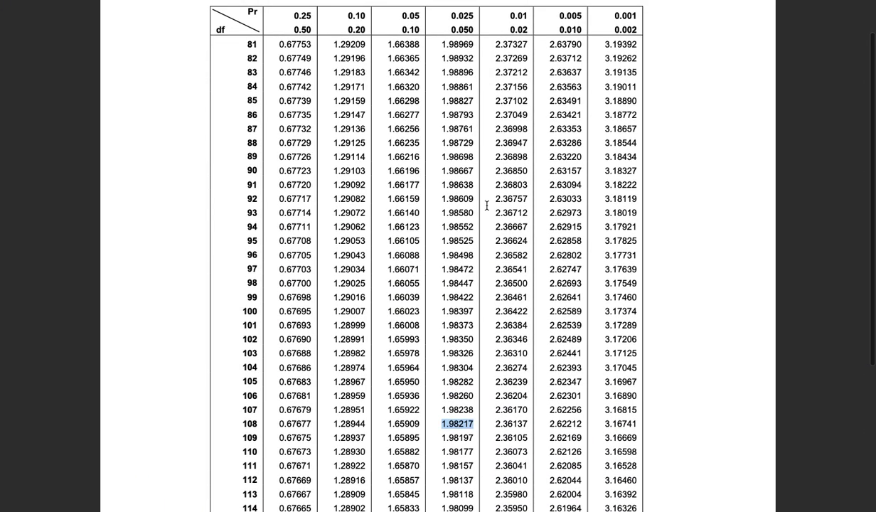